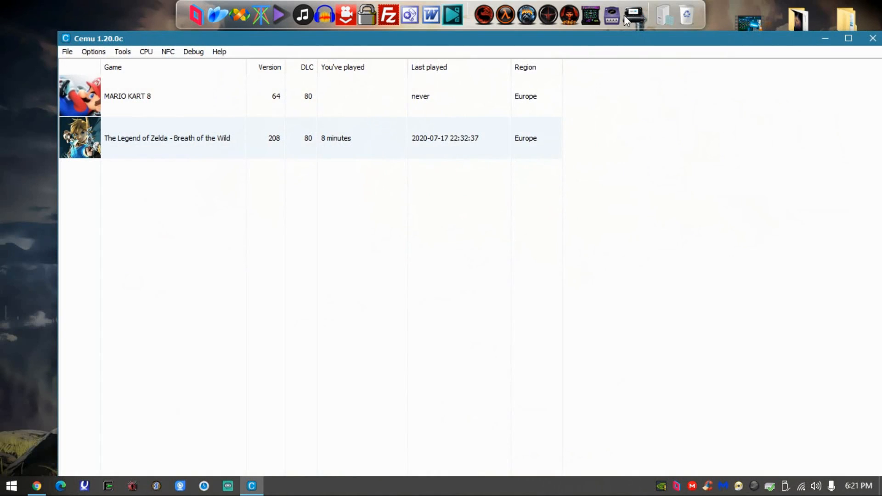
left_click_drag(580, 39, 556, 16)
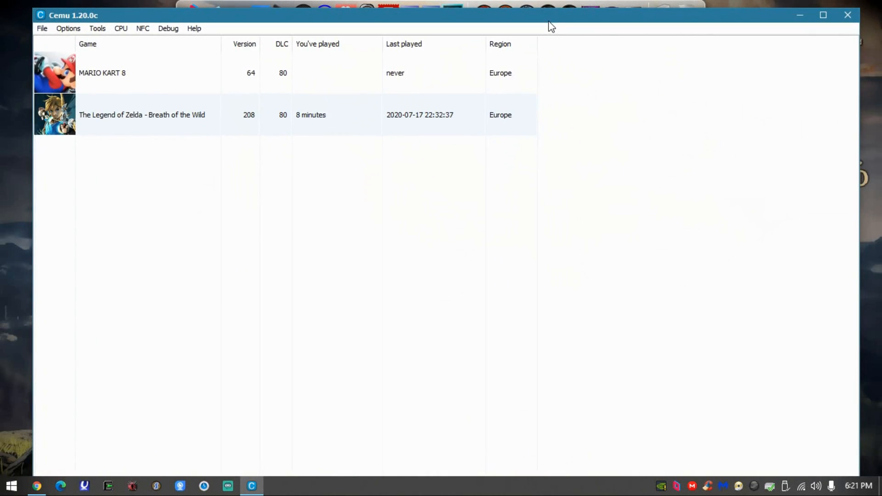
left_click(170, 119)
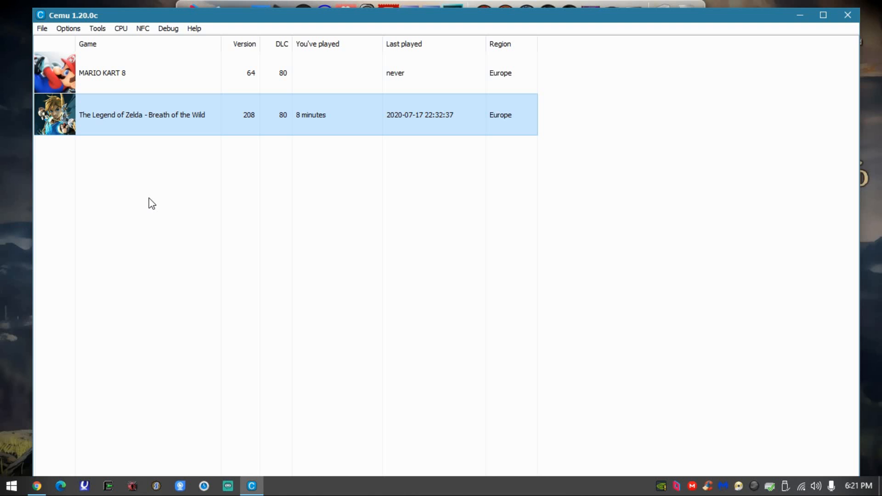
left_click(797, 16)
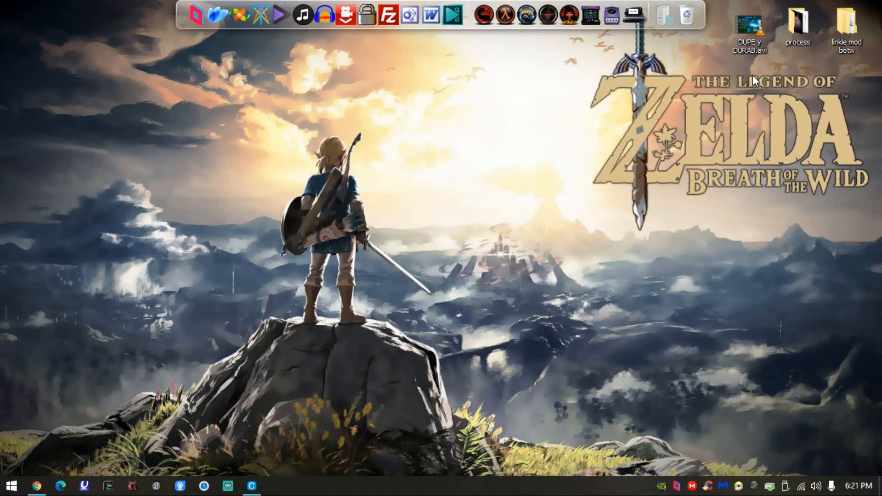
left_click(252, 485)
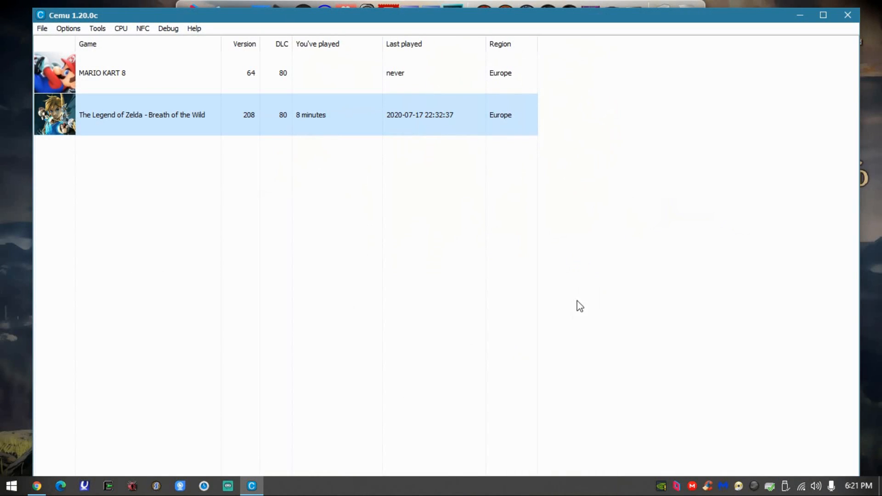
left_click(802, 17)
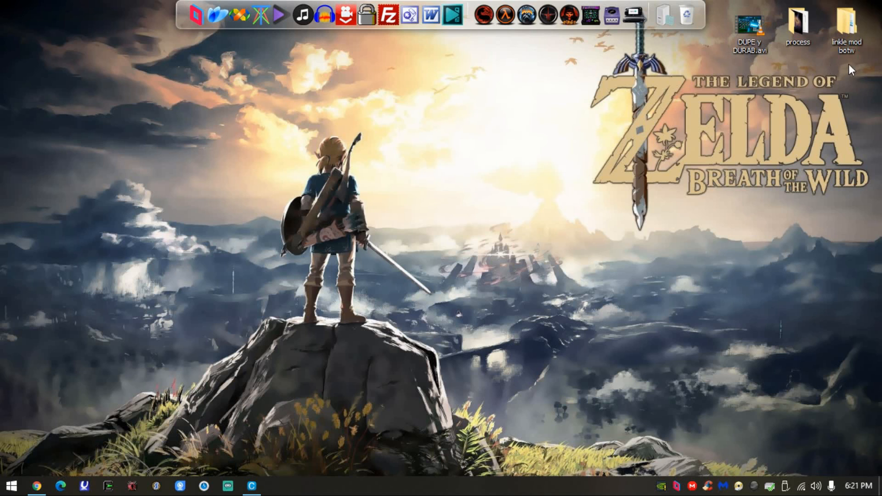
left_click_drag(543, 273, 638, 235)
left_click(251, 486)
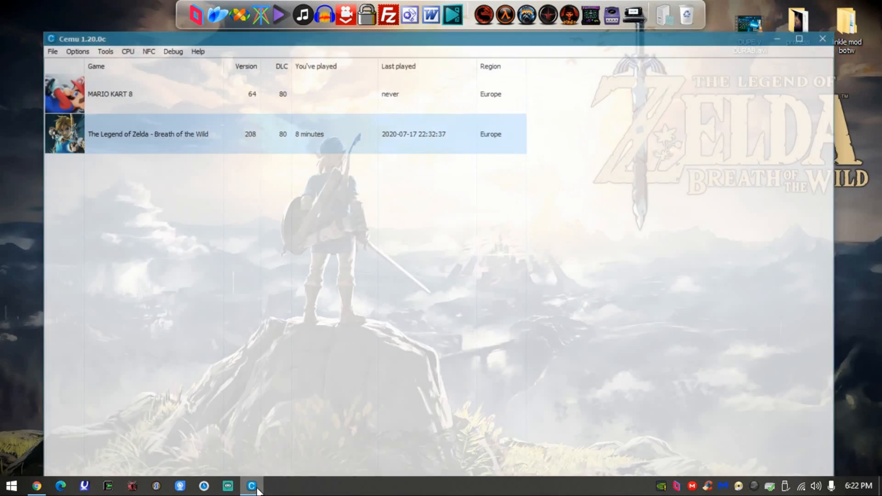
left_click(251, 485)
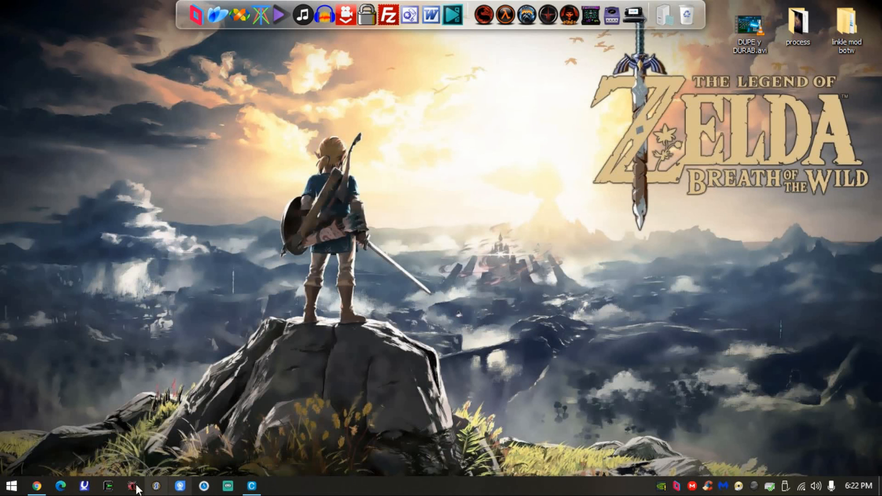
- Open the CEMU emulator folder inside the GAMES folder of Documents, maximize its window and select Cemu.exe
left_click(12, 485)
left_click(221, 246)
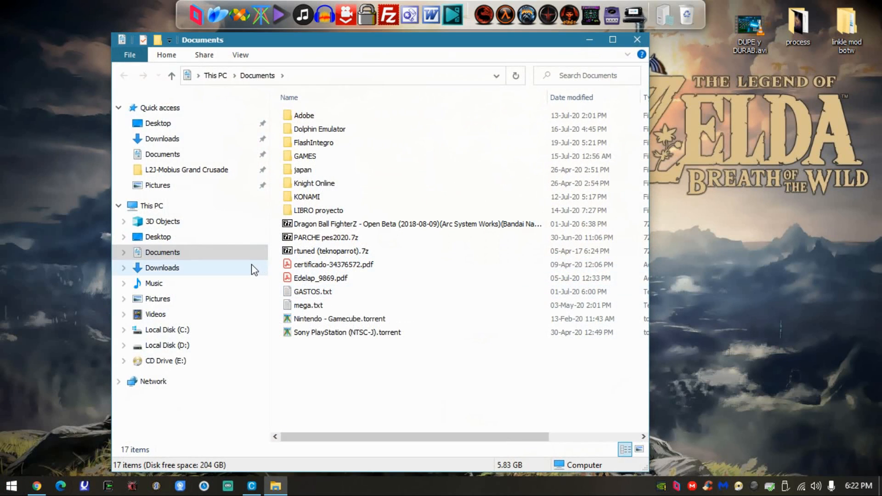
double_click(317, 156)
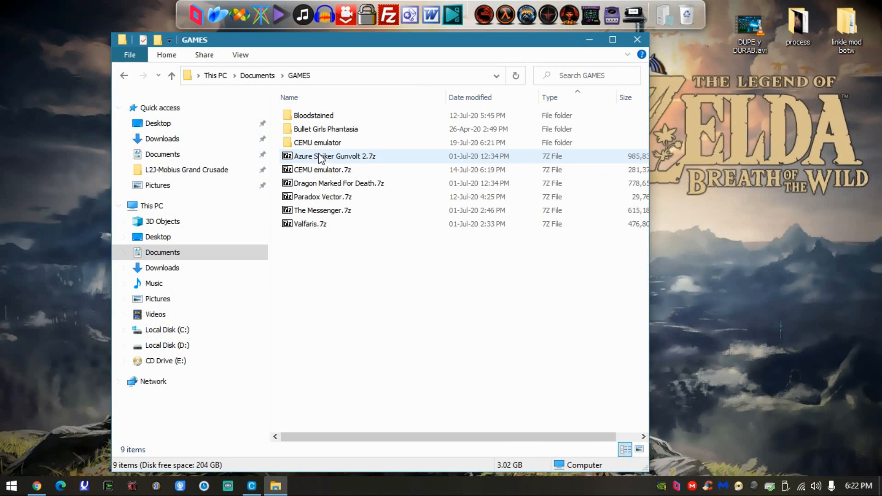
double_click(340, 143)
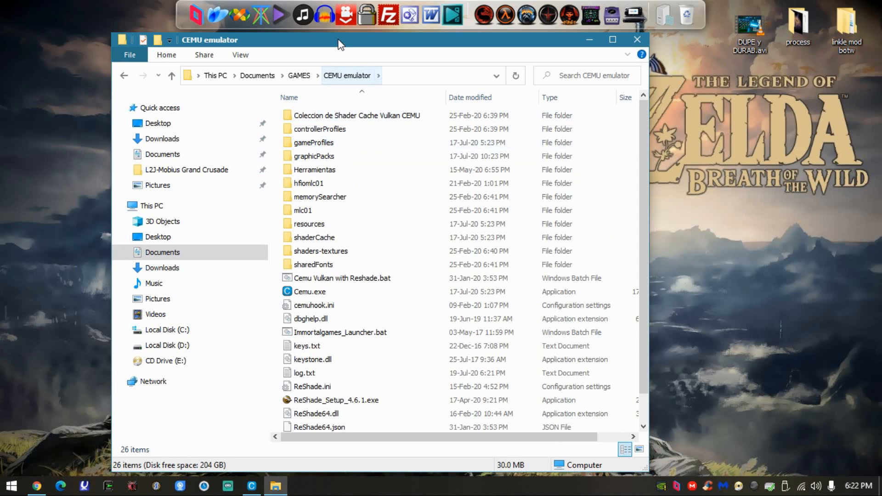
double_click(338, 40)
key("ctrl+a")
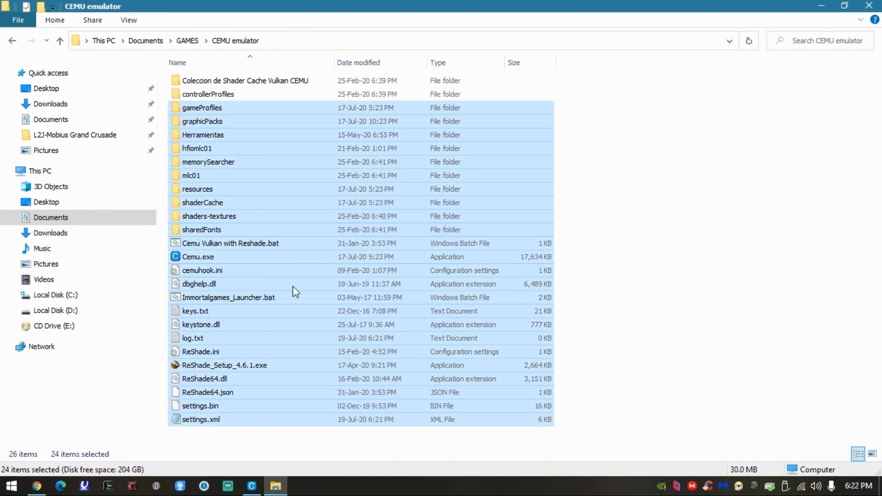
left_click(214, 257)
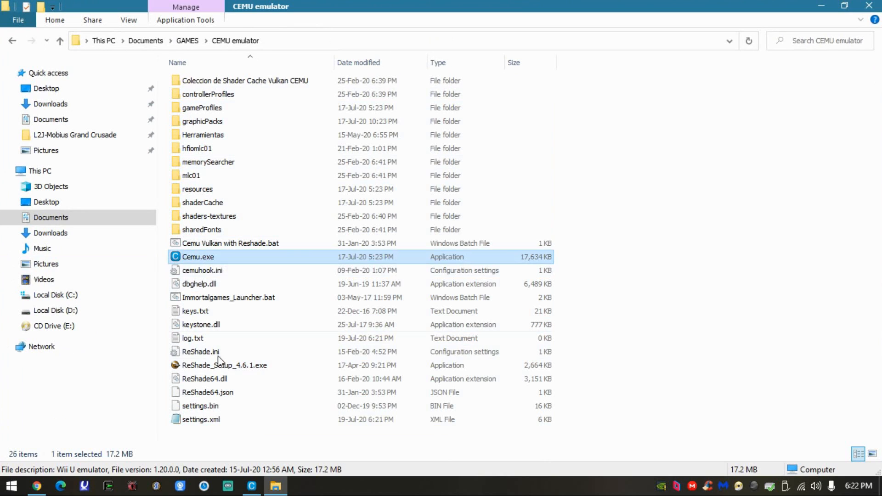
- Check Cemu for updates, dismiss the update window and close the emulator
left_click(252, 486)
left_click(194, 28)
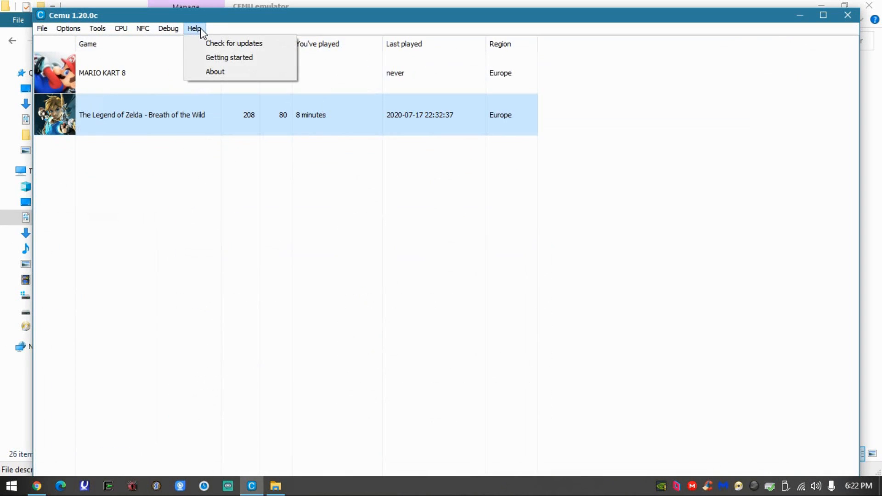
left_click(217, 44)
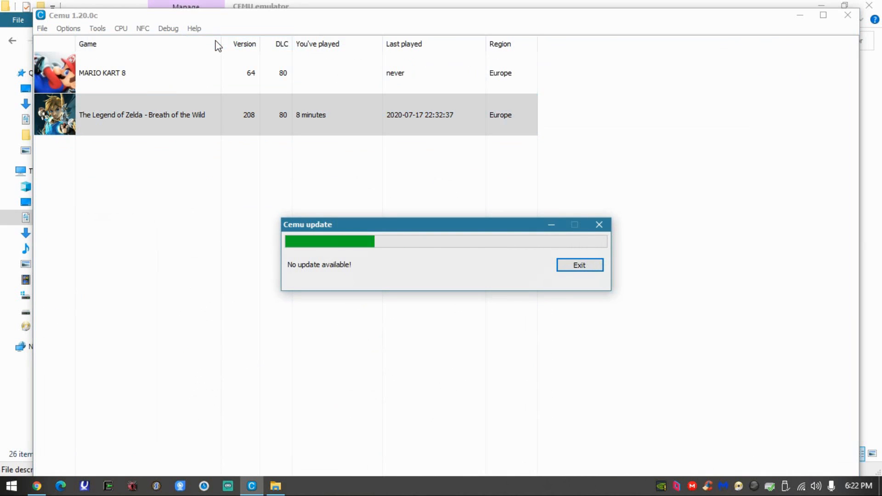
left_click(574, 265)
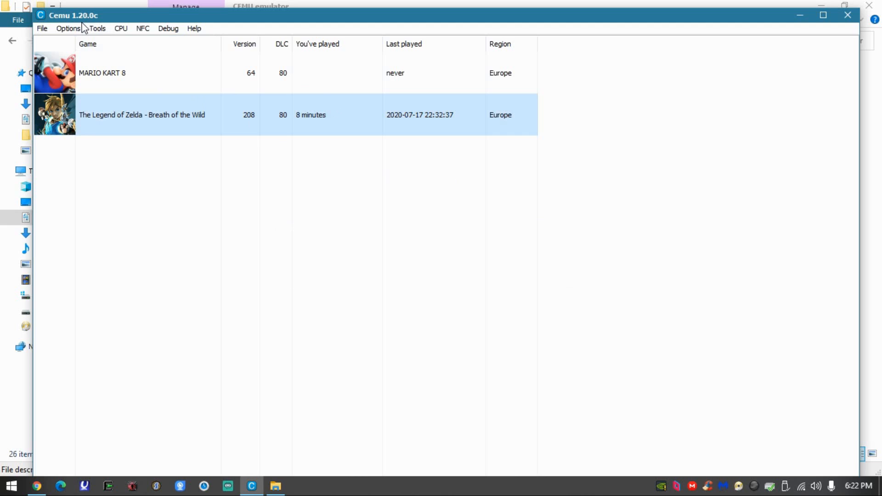
double_click(98, 19)
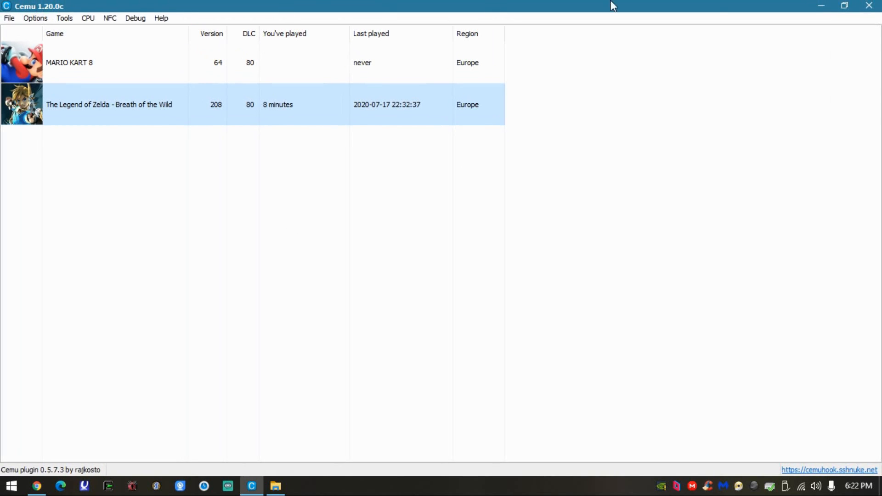
left_click(875, 6)
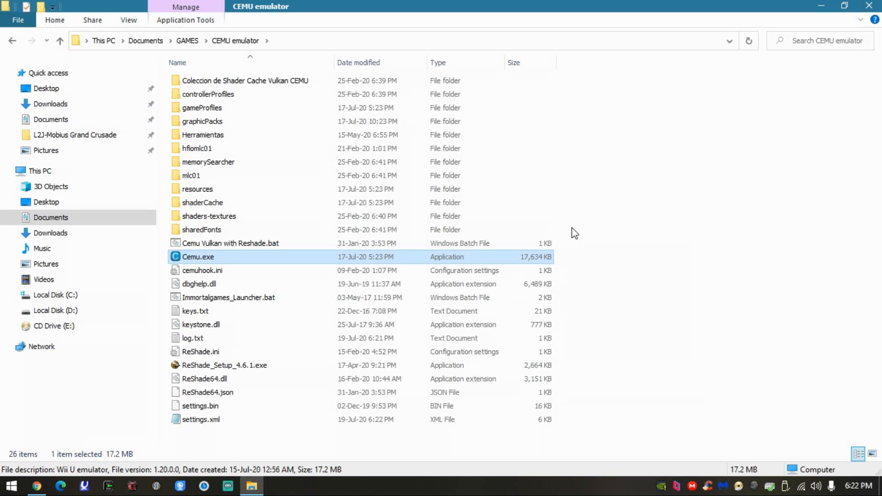
- Minimize the CEMU emulator folder window and open the "linkle mod botw" folder on the desktop
left_click_drag(653, 138, 542, 408)
left_click(631, 376)
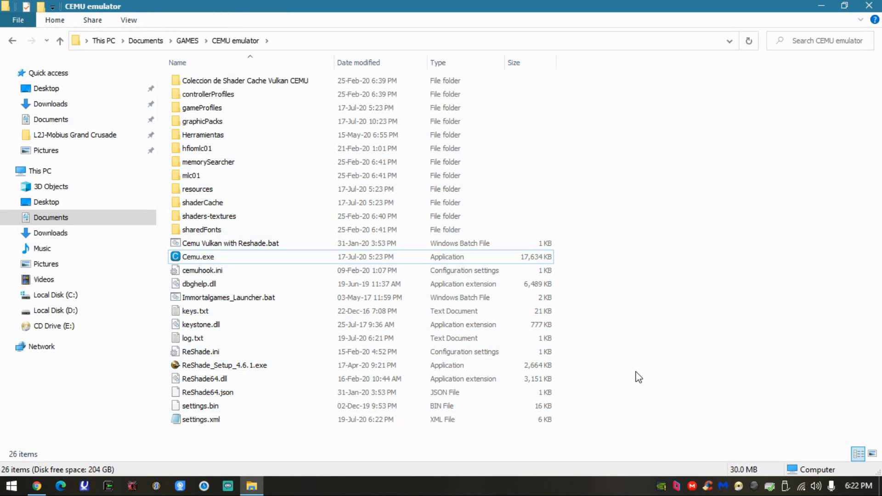
left_click(251, 486)
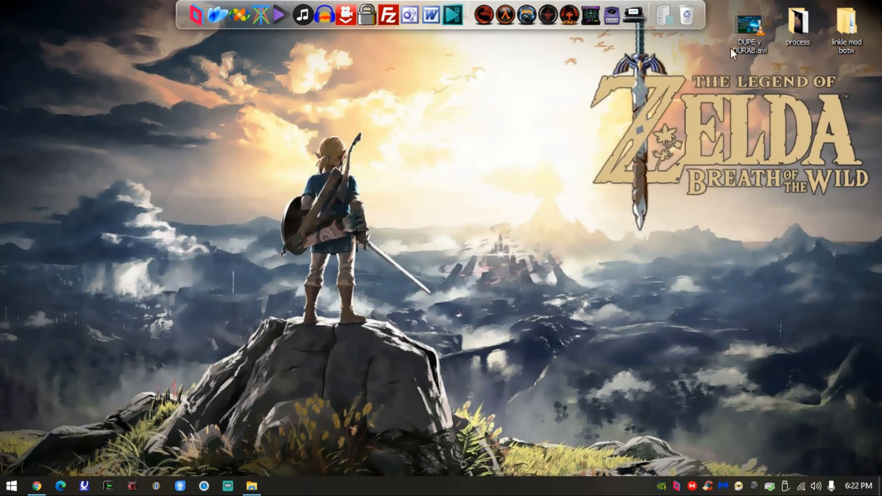
double_click(830, 22)
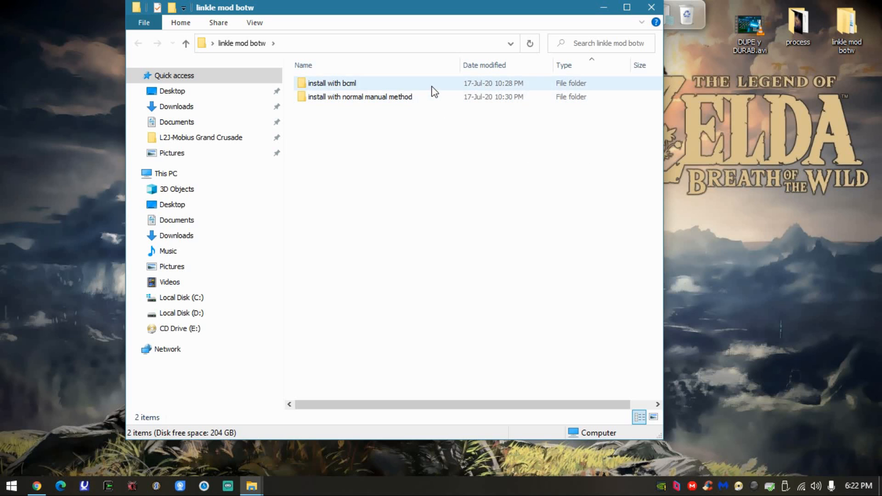
- Switch to Chrome and examine the title and overview of the Linkle Mod page on GameBanana
left_click(37, 485)
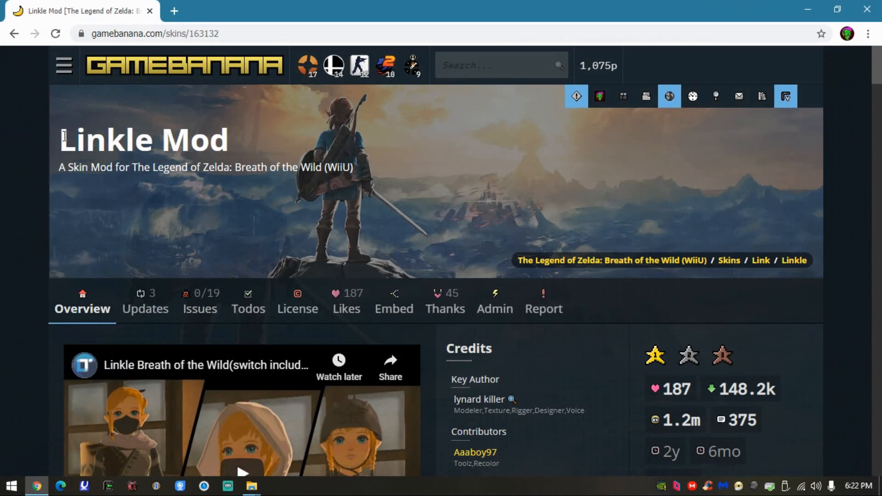
left_click_drag(64, 137, 235, 143)
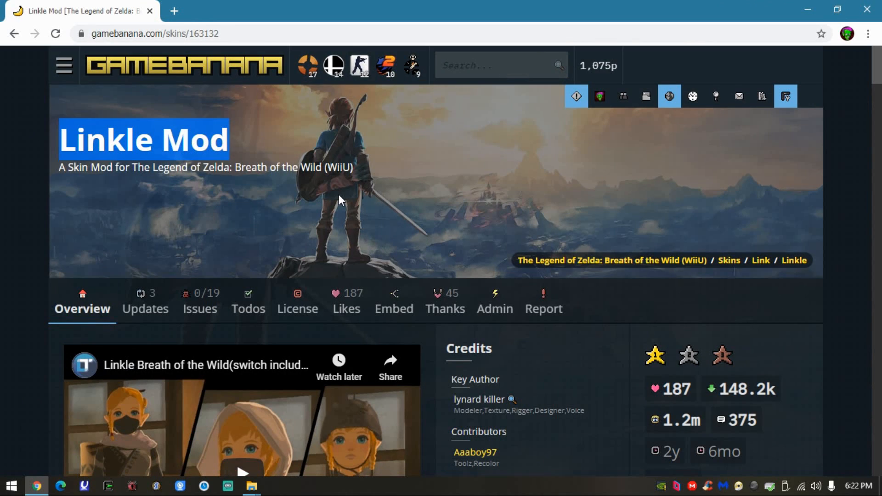
scroll(357, 195, "down", 2)
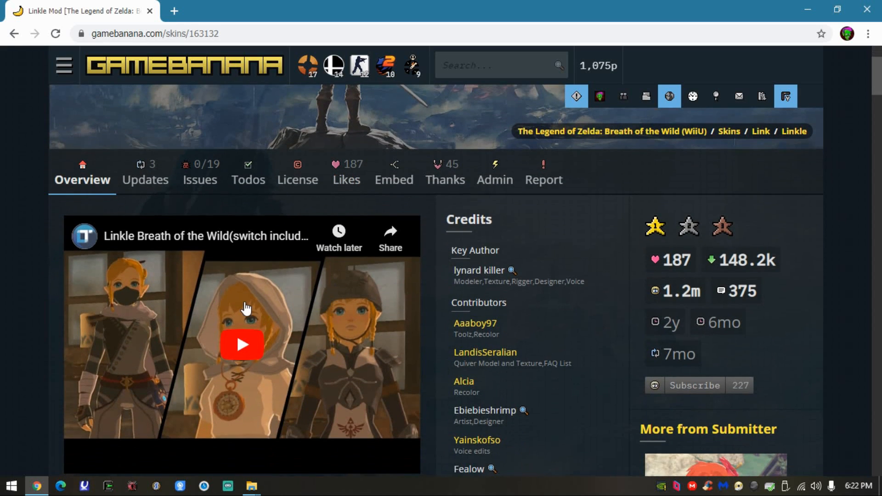
scroll(252, 302, "up", 1)
scroll(222, 315, "down", 1)
- Search Google for "zelda warriors wii u" in a new tab, highlight the Hyrule Warriors title and close the tab
left_click(174, 11)
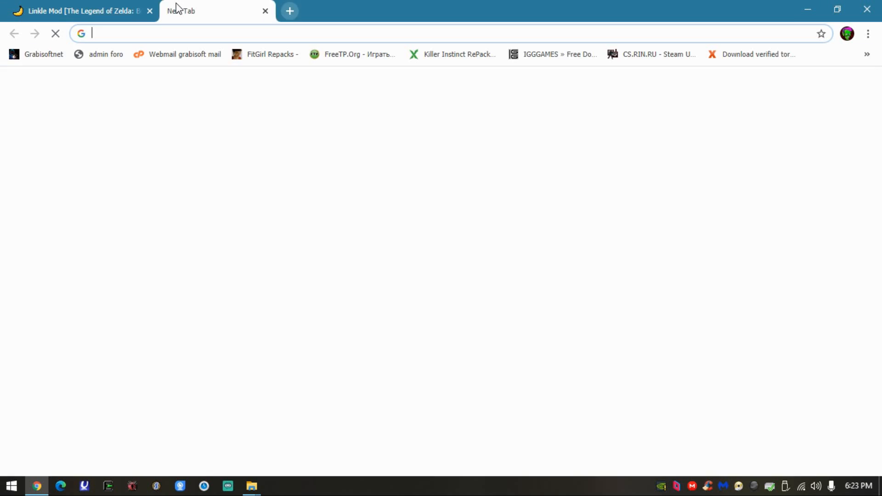
type("zelda warriors wii u")
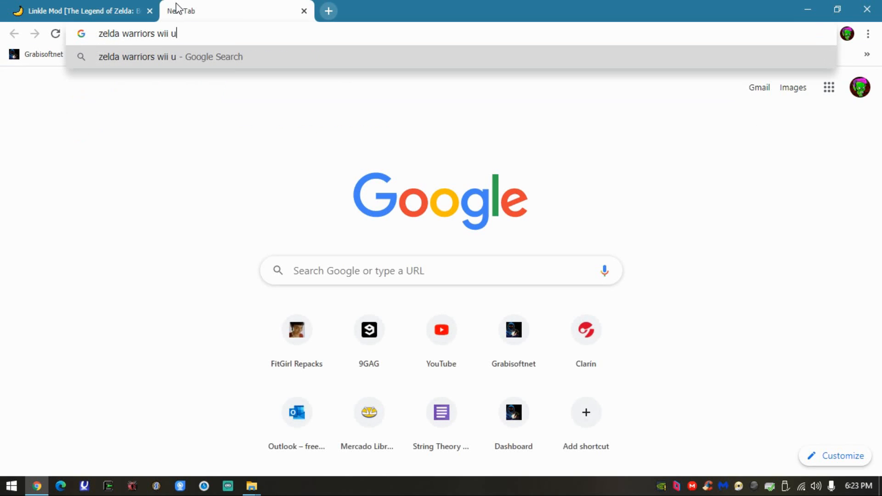
key("Return")
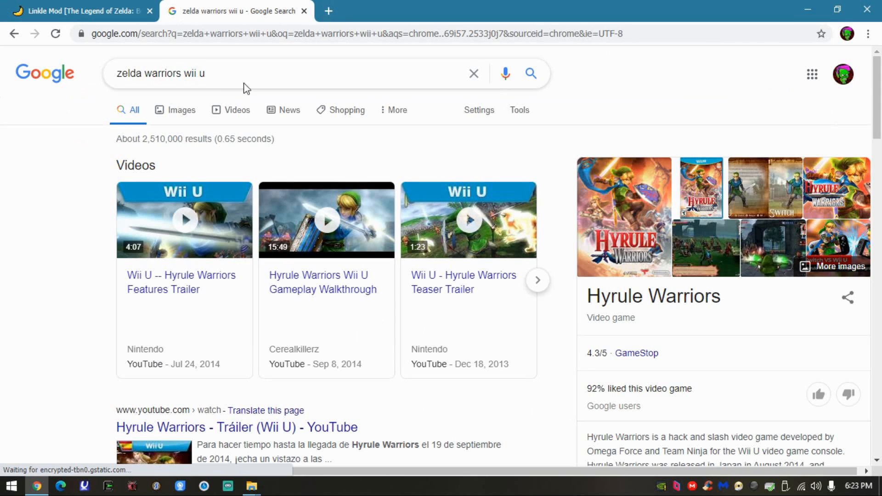
mouse_move(591, 297)
left_mouse_down()
mouse_move(727, 306)
mouse_move(733, 294)
mouse_move(588, 297)
left_mouse_up()
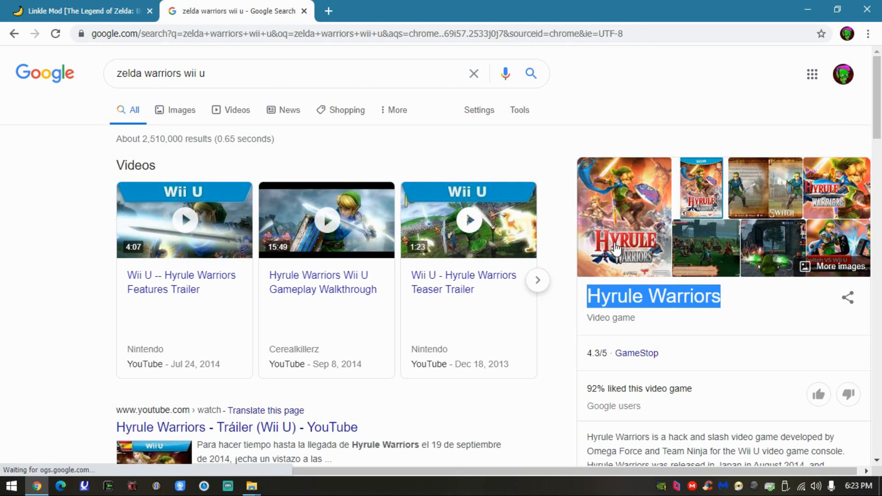
left_click(304, 11)
- Examine the Linkle Mod page's overview, from its video and credits to the main picture and screenshot thumbnails
scroll(247, 267, "down", 4)
scroll(31, 298, "up", 3)
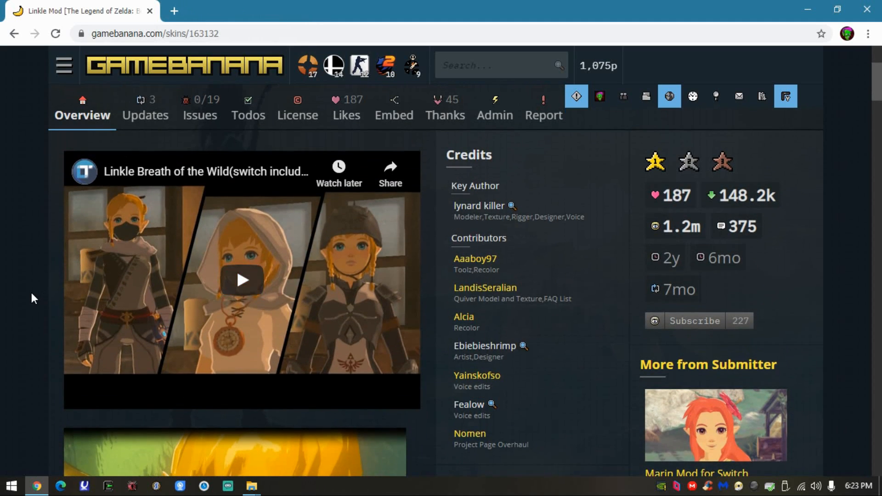
scroll(199, 273, "down", 8)
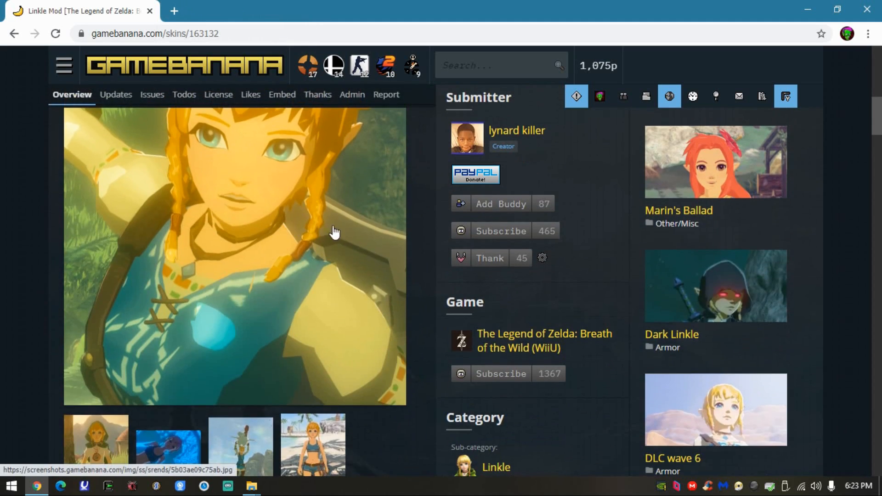
scroll(331, 232, "down", 3)
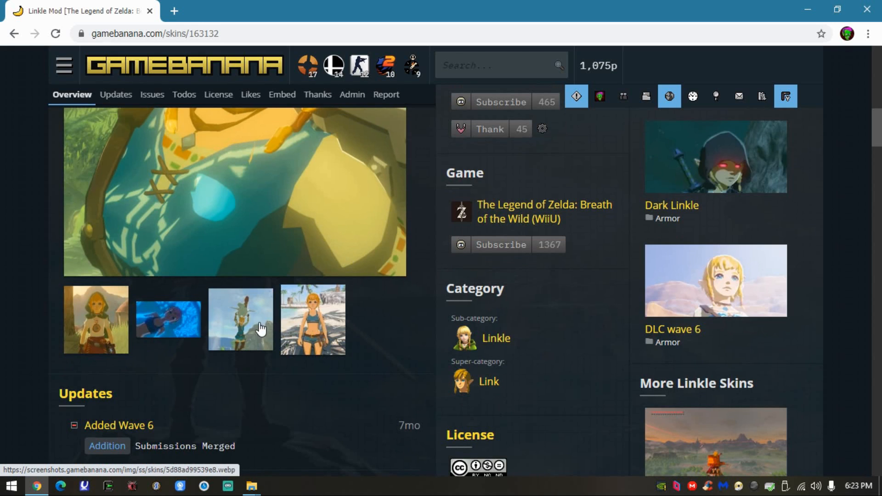
scroll(247, 349, "up", 2)
scroll(247, 352, "up", 2)
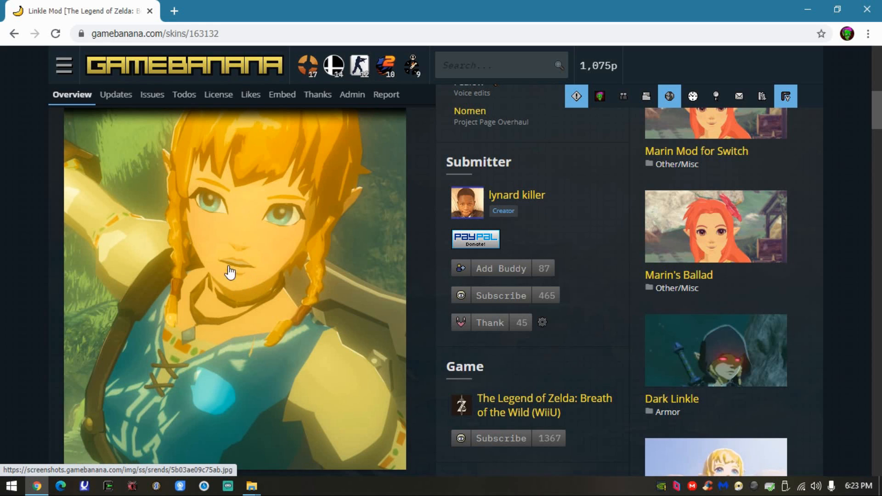
scroll(322, 292, "down", 4)
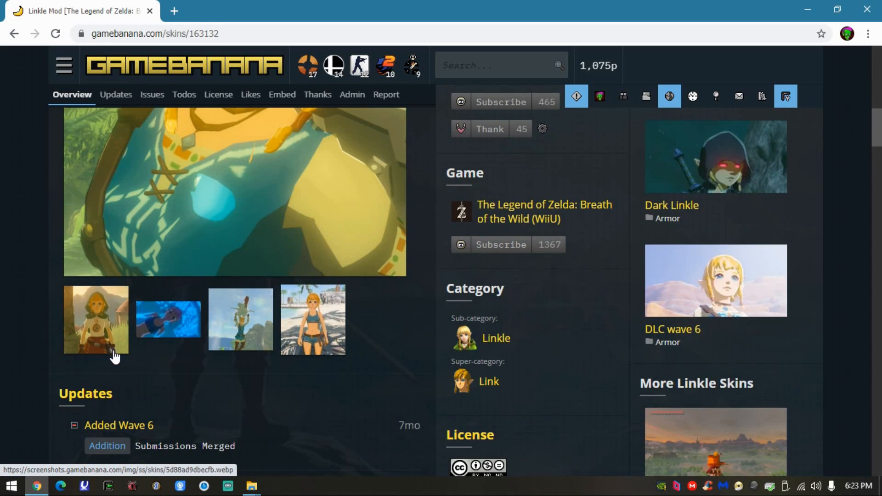
- View the Linkle Mod screenshots full size, from the second gallery picture to the fifth, and close the viewer
left_click(96, 327)
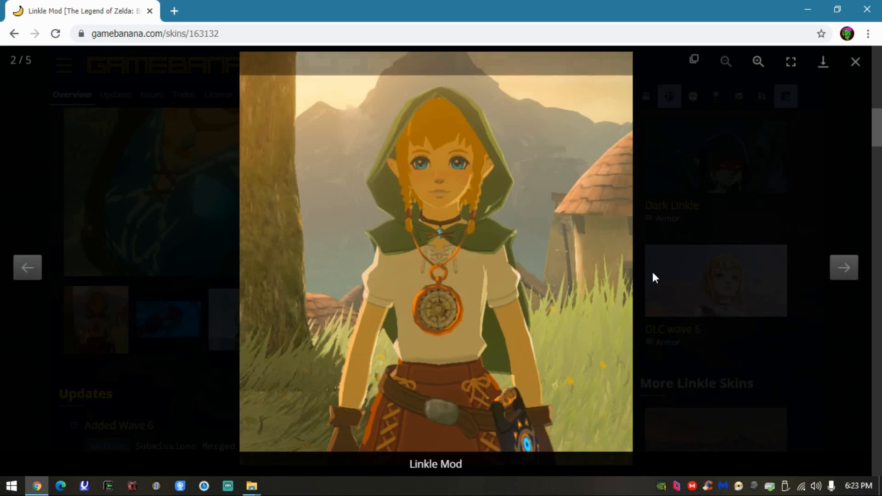
left_click(845, 273)
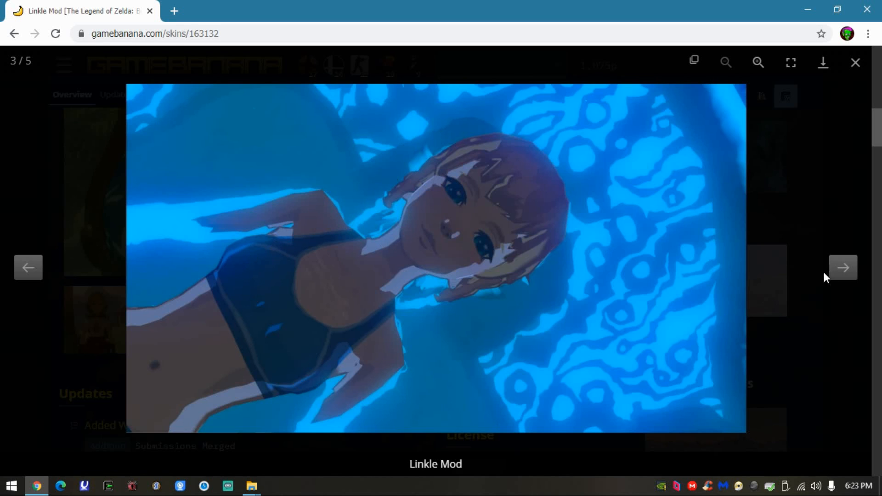
left_click(842, 269)
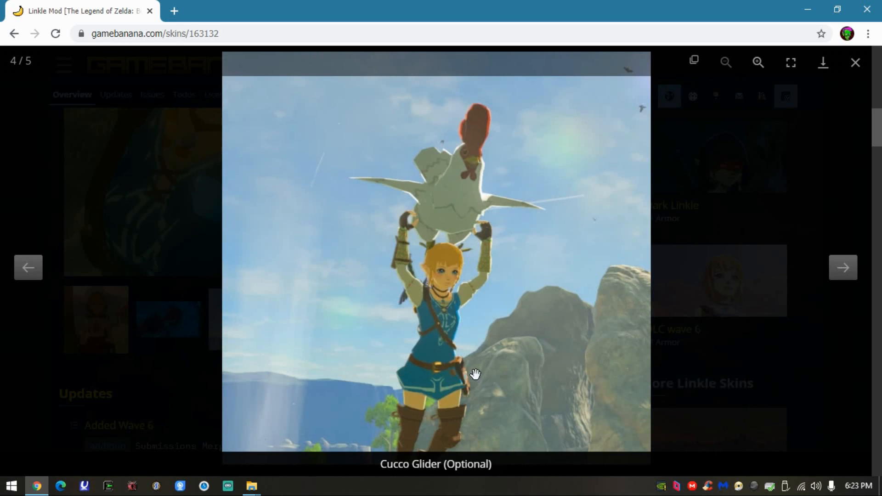
left_click(846, 267)
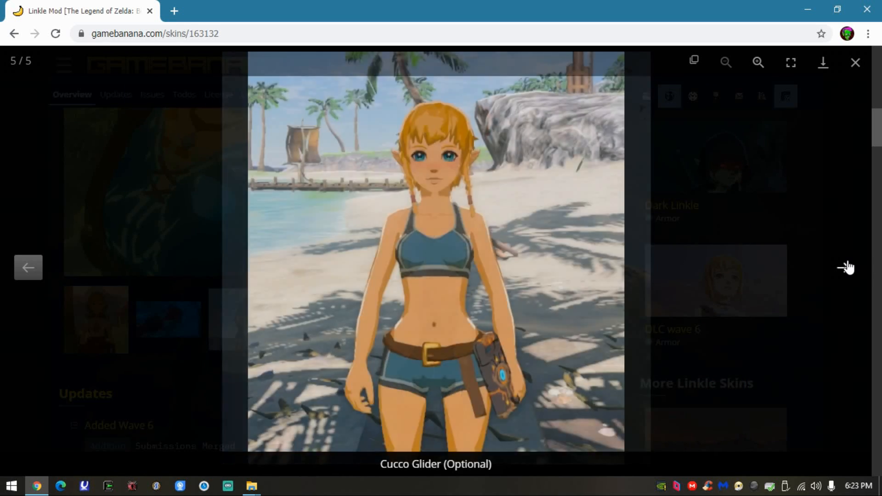
left_click(1, 287)
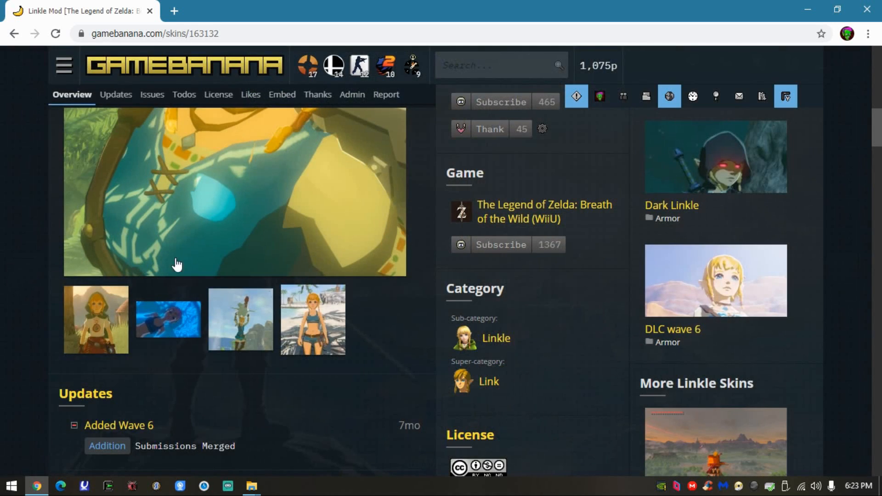
- Review the Updates section and the description of what the Linkle Mod replaces
scroll(331, 276, "up", 5)
scroll(310, 278, "down", 5)
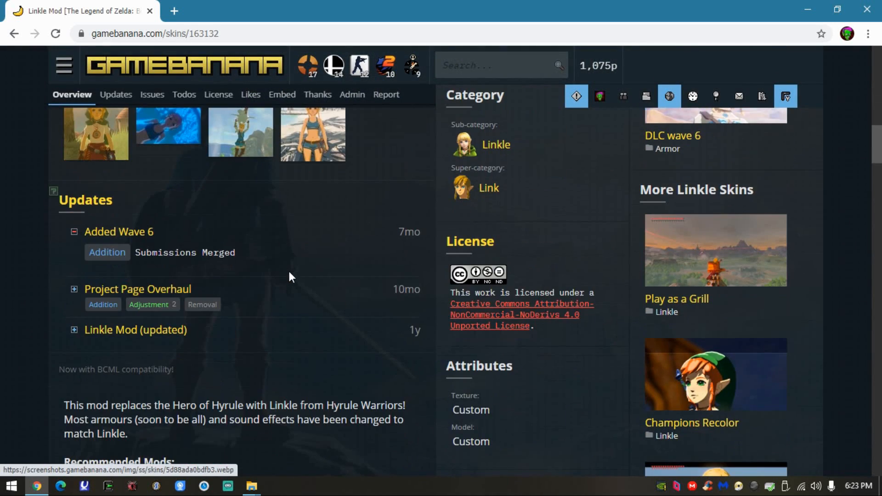
scroll(319, 260, "down", 6)
scroll(322, 229, "up", 3)
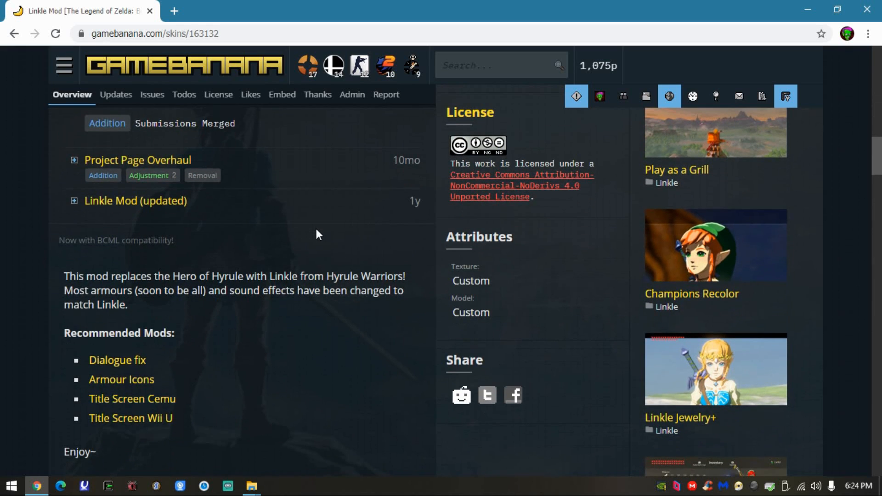
scroll(247, 298, "down", 2)
left_click_drag(219, 211, 290, 247)
left_click(131, 262)
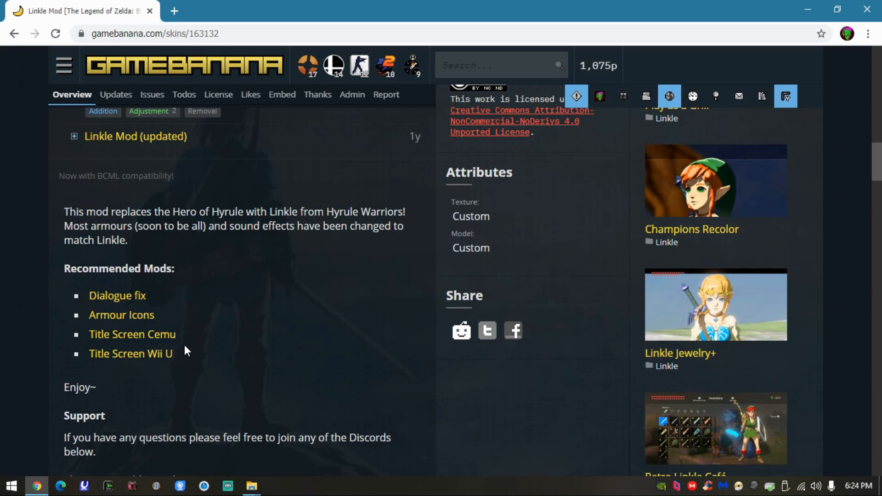
- Highlight the whole Recommended Mods list, and separately its Dialogue fix, Armour Icons and Title Screen Cemu entries
left_click_drag(178, 351, 90, 290)
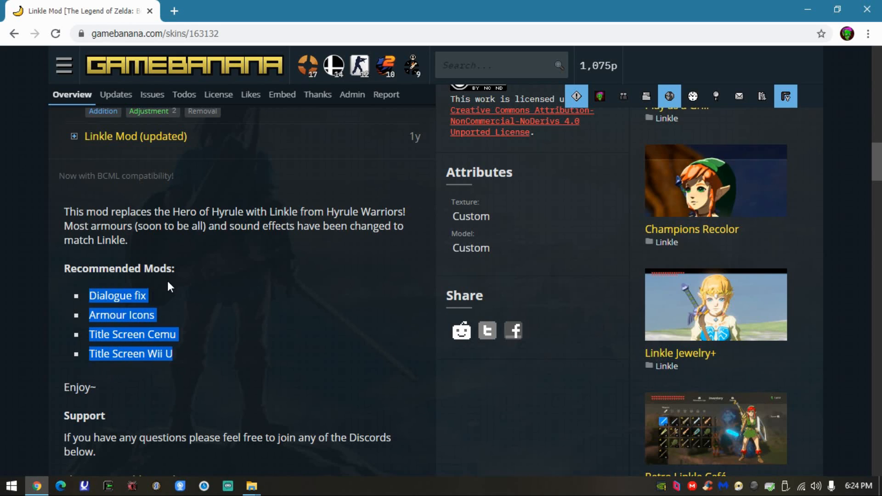
left_click(112, 290)
triple_click(112, 291)
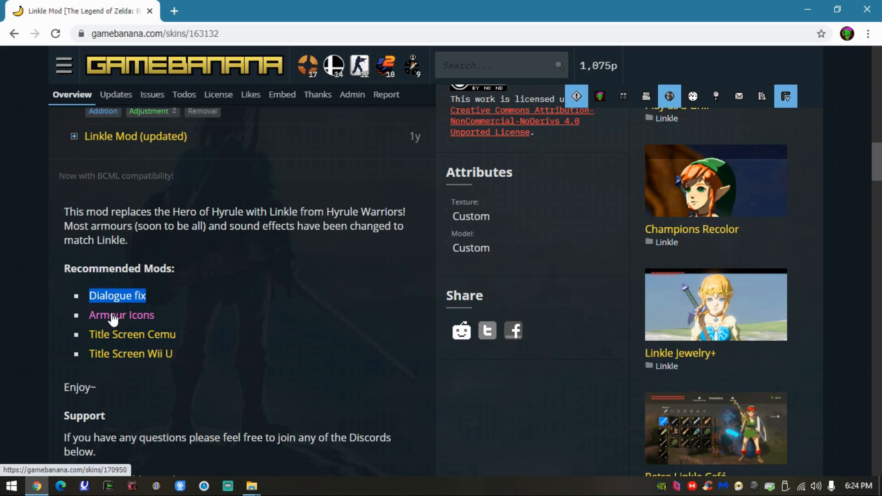
scroll(112, 317, "up", 8)
scroll(205, 322, "down", 10)
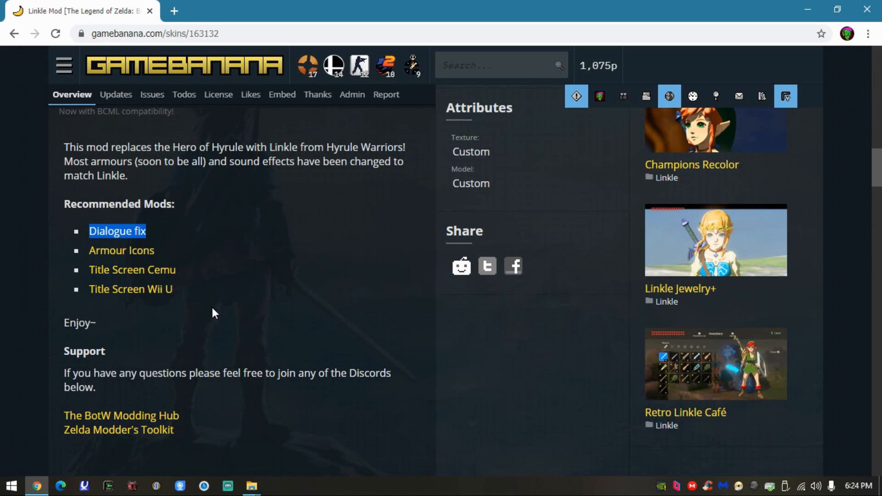
left_click_drag(156, 251, 88, 250)
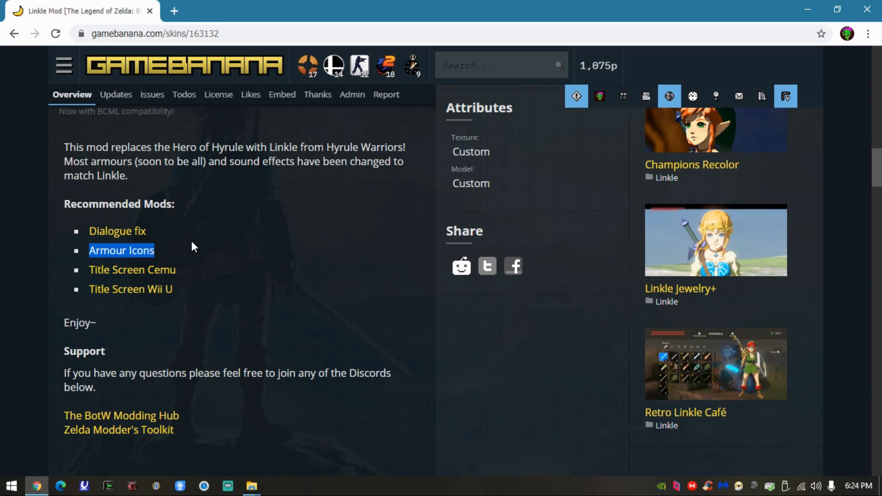
left_click_drag(192, 271, 87, 271)
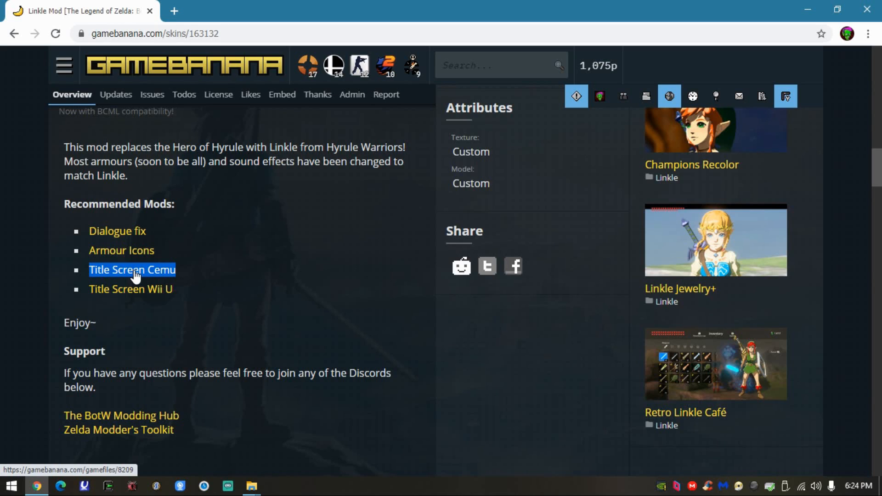
- Recheck the mod's main picture and highlight the Recommended Mods group from Dialogue fix to Title Screen Cemu
scroll(247, 318, "up", 15)
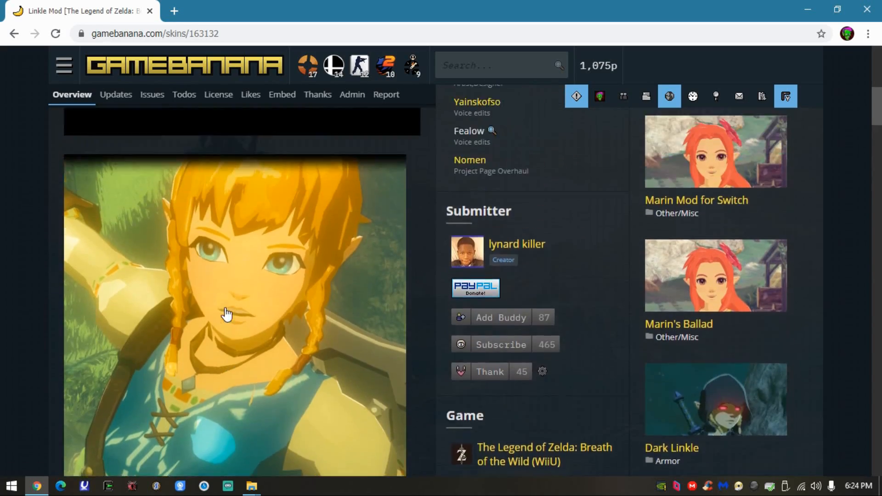
scroll(329, 308, "down", 15)
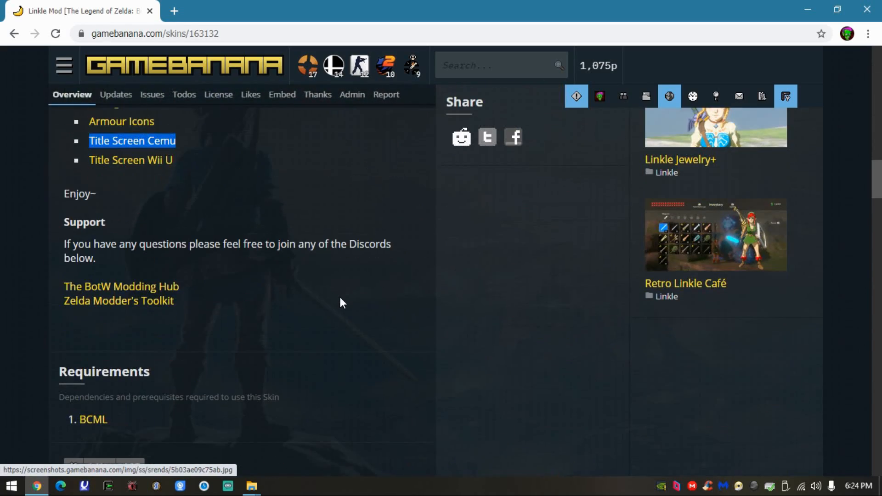
scroll(198, 340, "up", 4)
left_click_drag(196, 339, 92, 293)
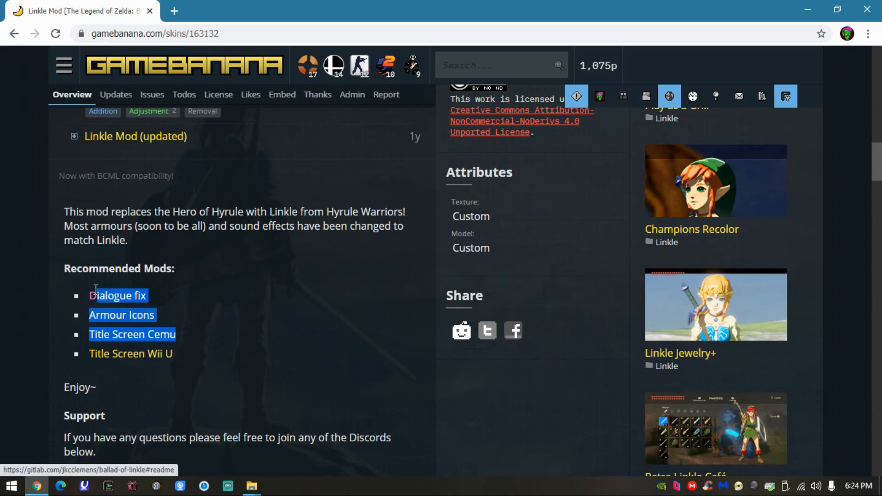
left_click_drag(177, 355, 87, 333)
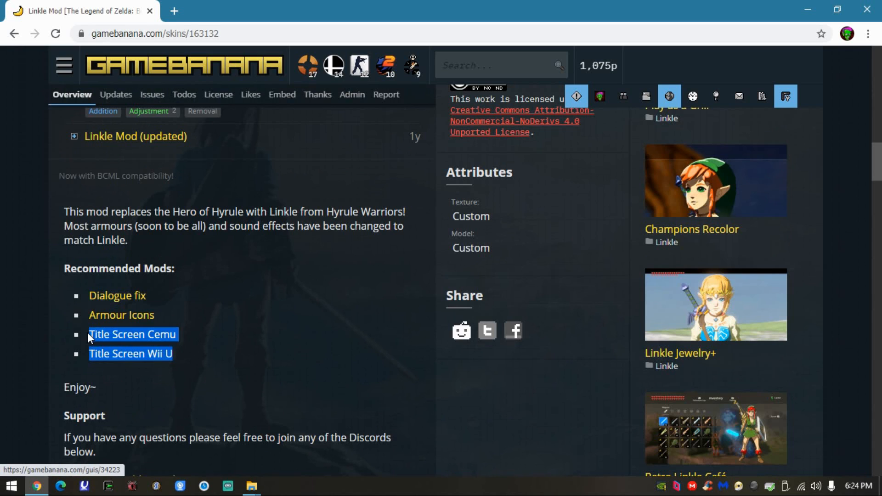
left_click_drag(219, 337, 92, 296)
left_click(197, 343)
- Examine the mod page's Requirements section and the downloads listed under Files
scroll(373, 290, "down", 7)
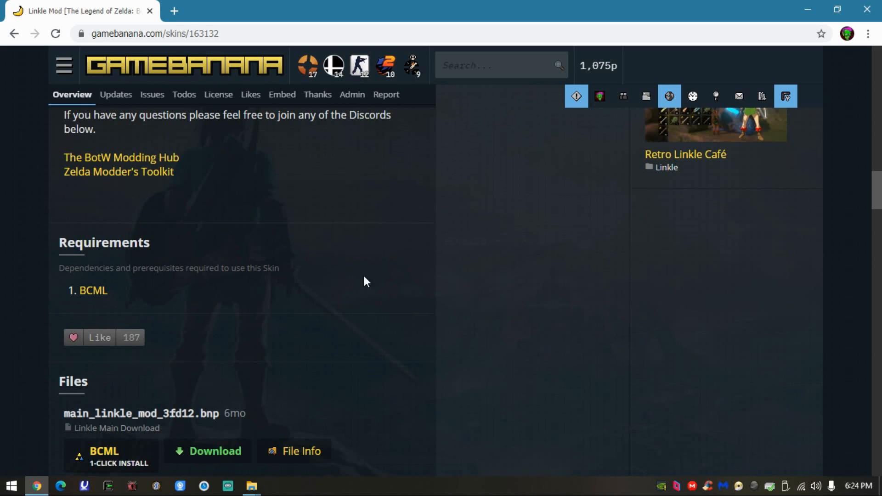
scroll(321, 331, "down", 7)
scroll(311, 323, "up", 10)
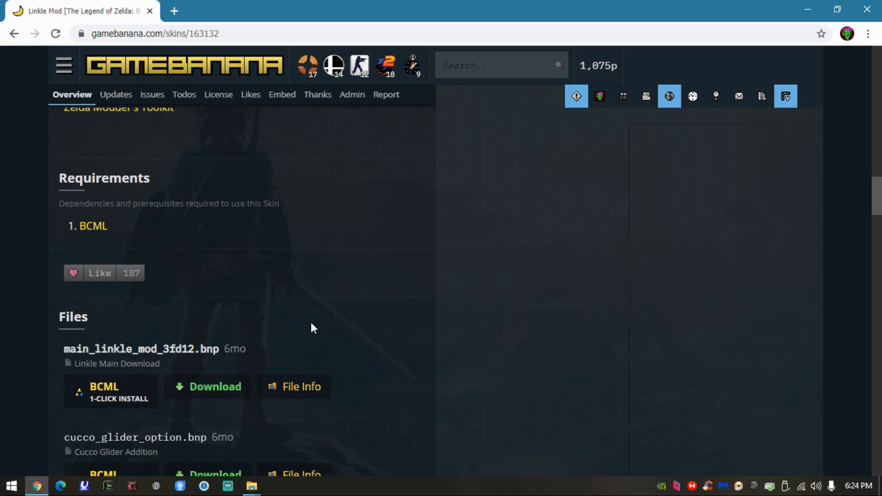
scroll(311, 324, "down", 1)
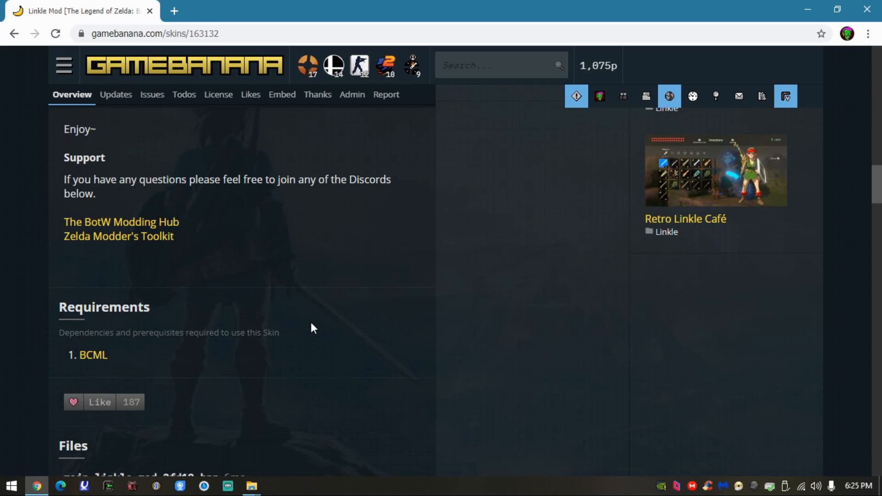
- Minimize Chrome to show the "linkle mod botw" folder window, move that window slightly down and return to the mod page
left_click(808, 9)
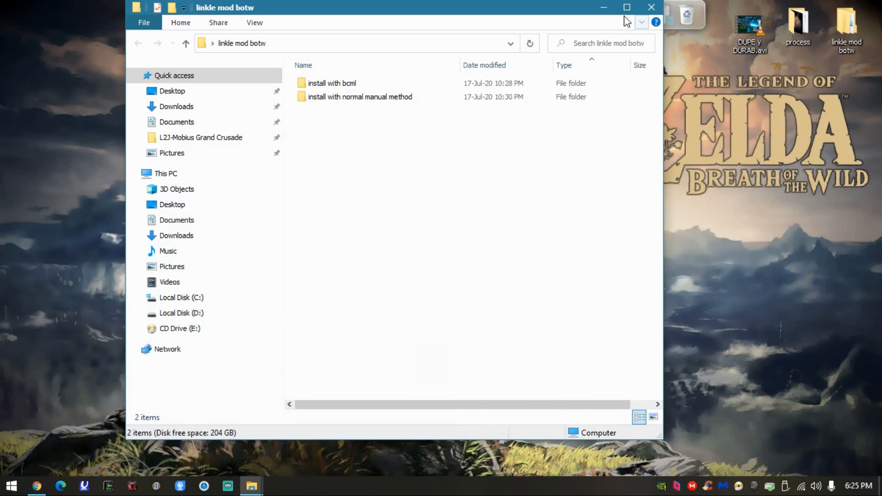
left_click_drag(576, 1, 567, 13)
left_click(37, 486)
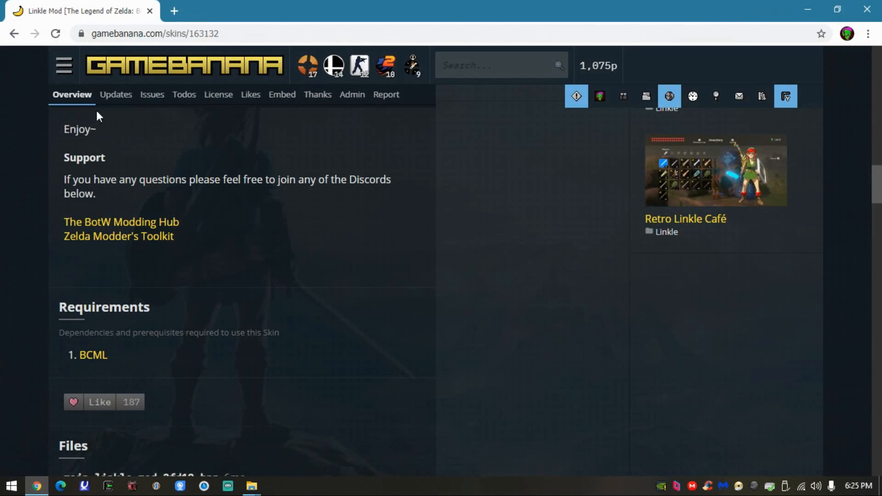
- Open grabisoftnet.com in a new tab and compare it briefly with the Linkle Mod tab
left_click(175, 6)
left_click(36, 53)
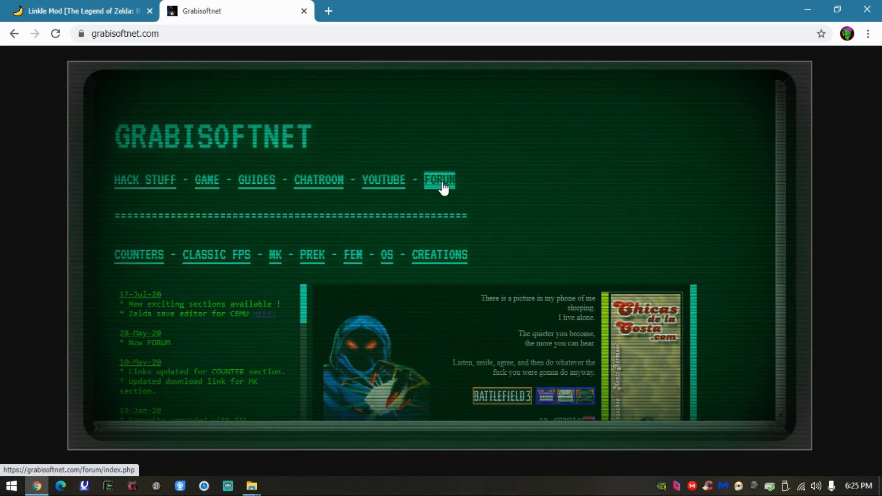
left_click(133, 11)
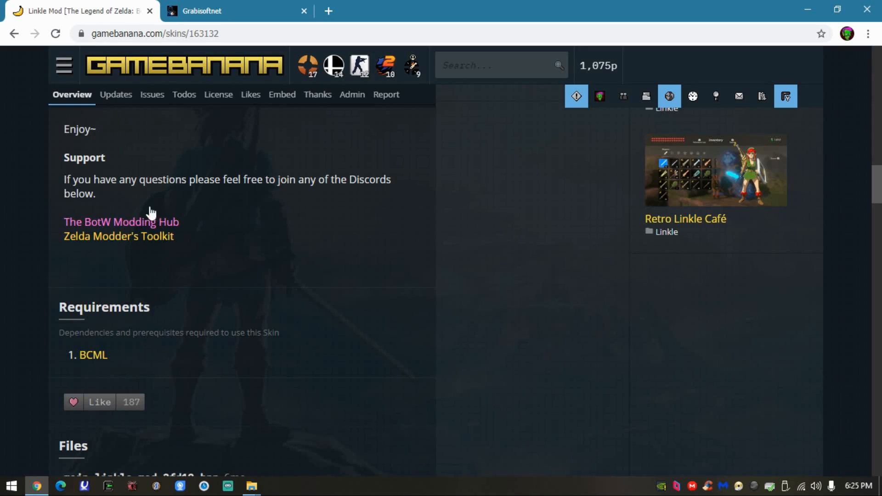
left_click(200, 9)
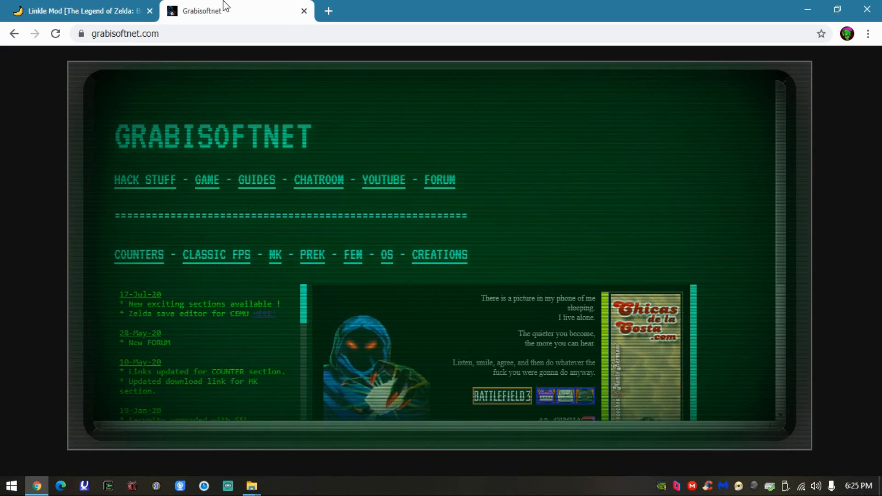
- Inspect the "install with bcml" and "install with normal manual method" subfolders of "linkle mod botw" and close the folder window
left_click(807, 11)
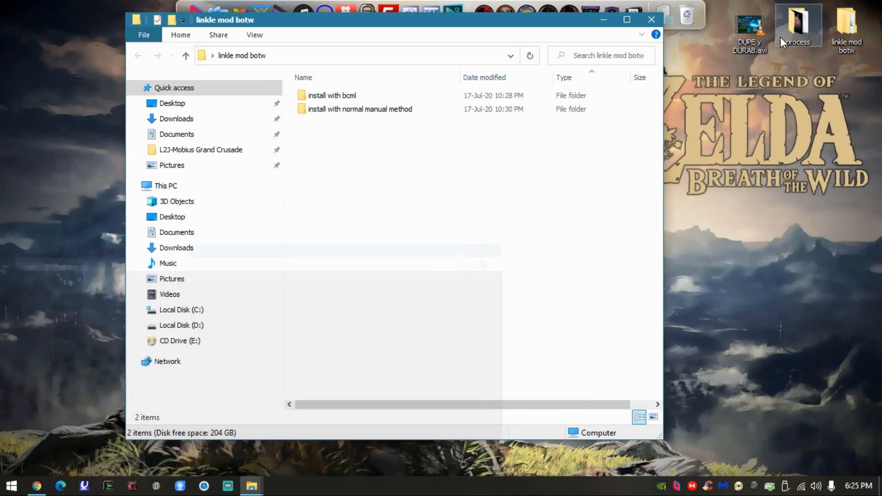
double_click(842, 29)
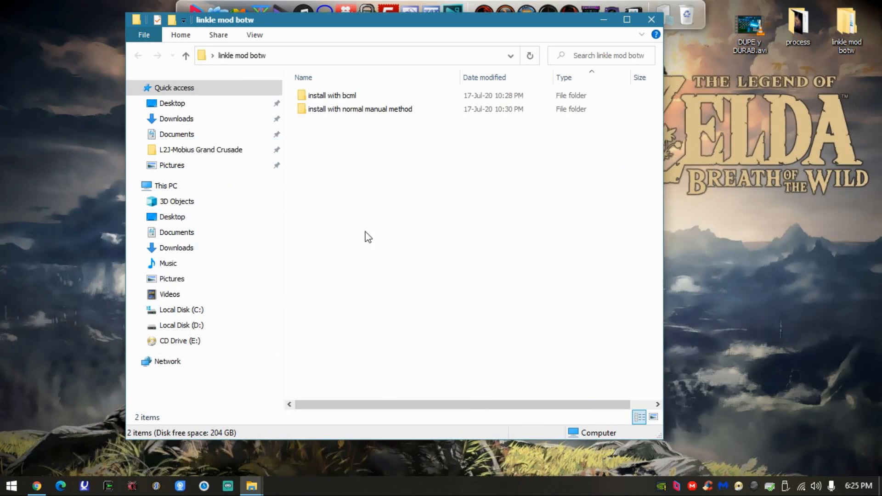
double_click(379, 97)
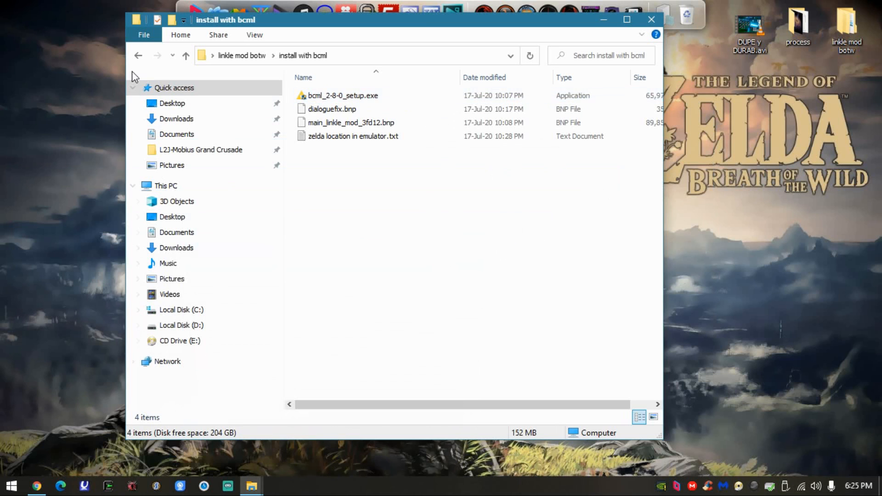
left_click(144, 54)
double_click(321, 111)
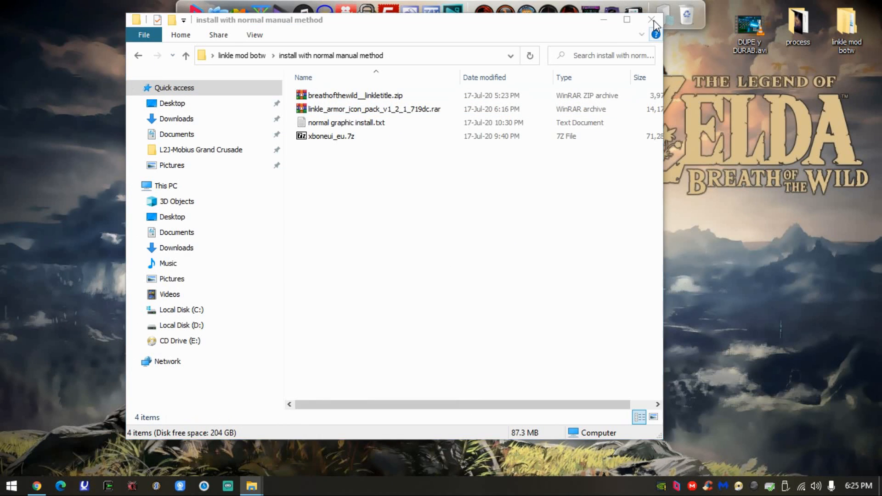
left_click(652, 20)
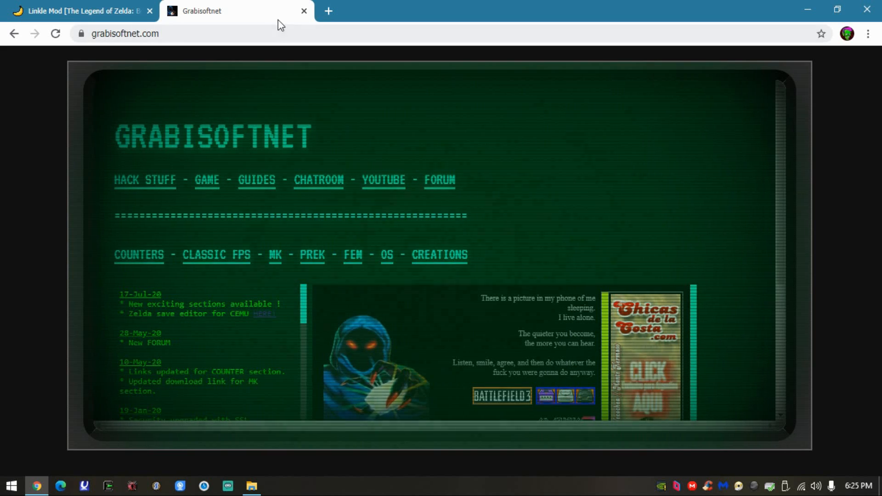
- Close the Grabisoftnet tab and leave the browser for the "linkle mod botw" folder on the desktop
left_click(302, 12)
left_click(35, 486)
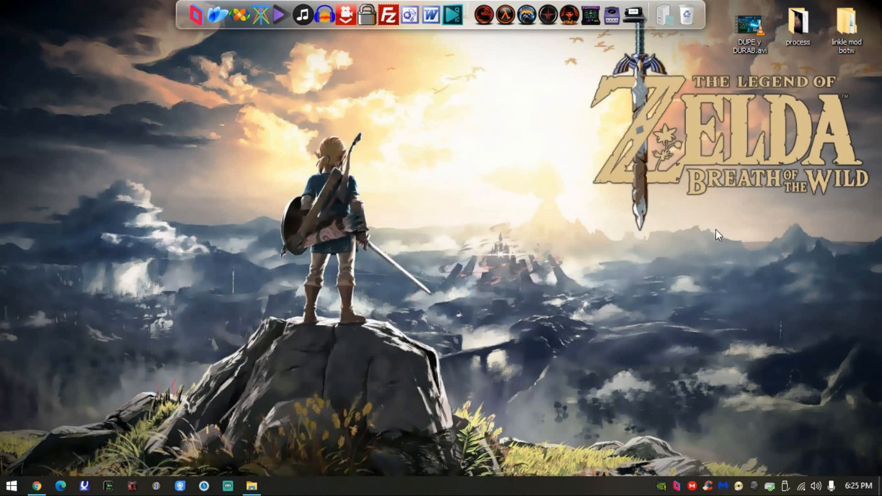
double_click(841, 23)
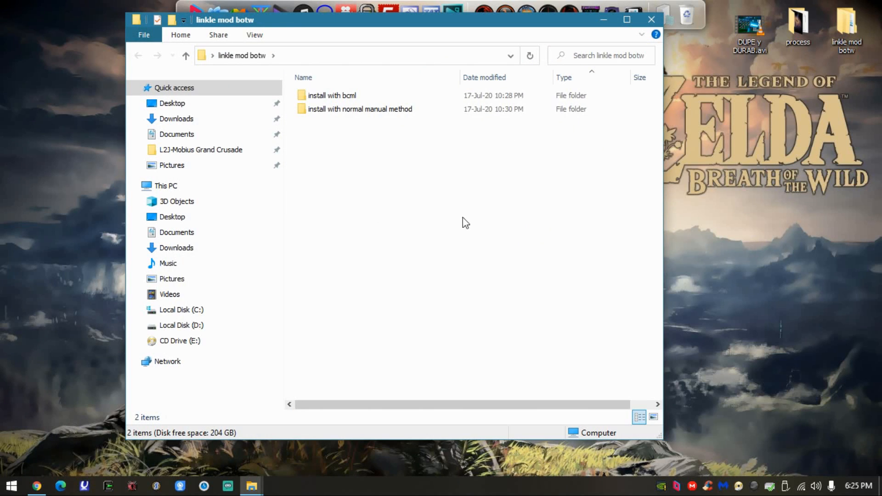
- Open the "install with normal manual method" folder and review its Linkle title, armor icon pack and xboneui_eu archives
left_click(352, 113)
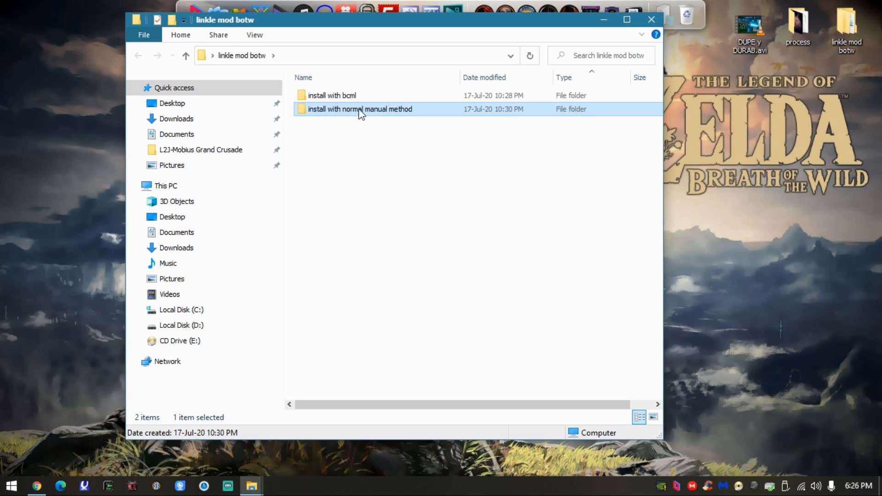
double_click(358, 115)
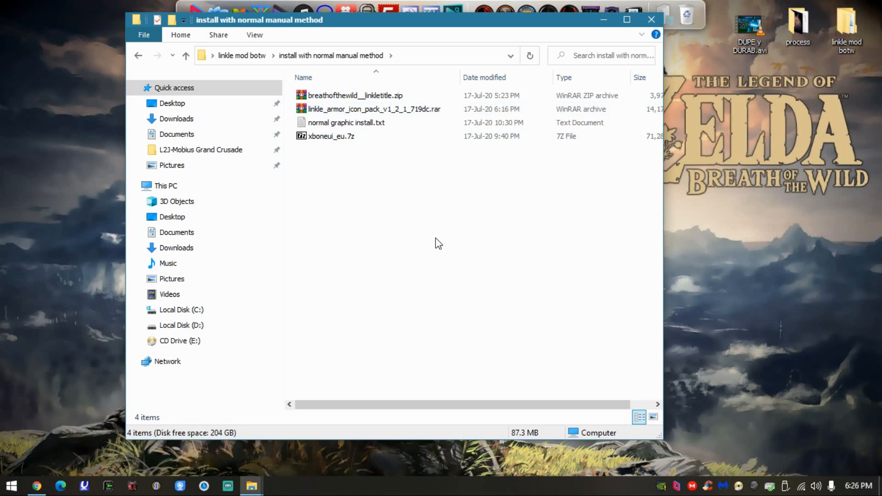
left_click(342, 112)
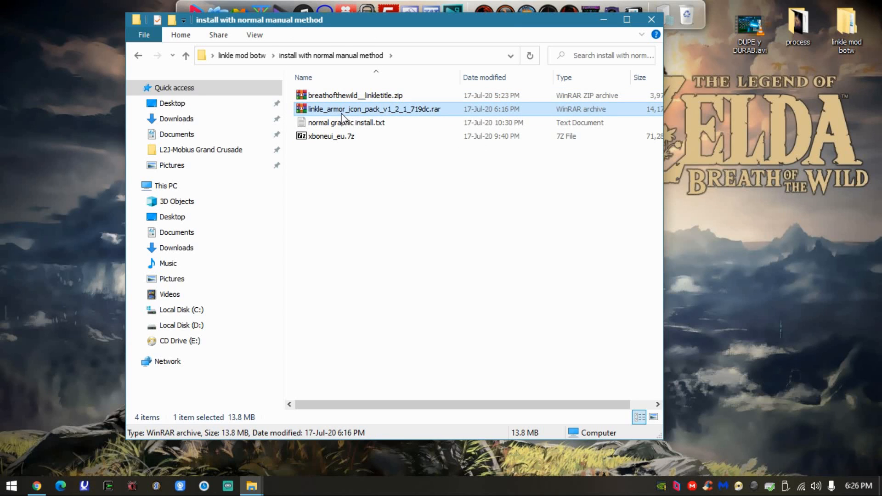
key("Up")
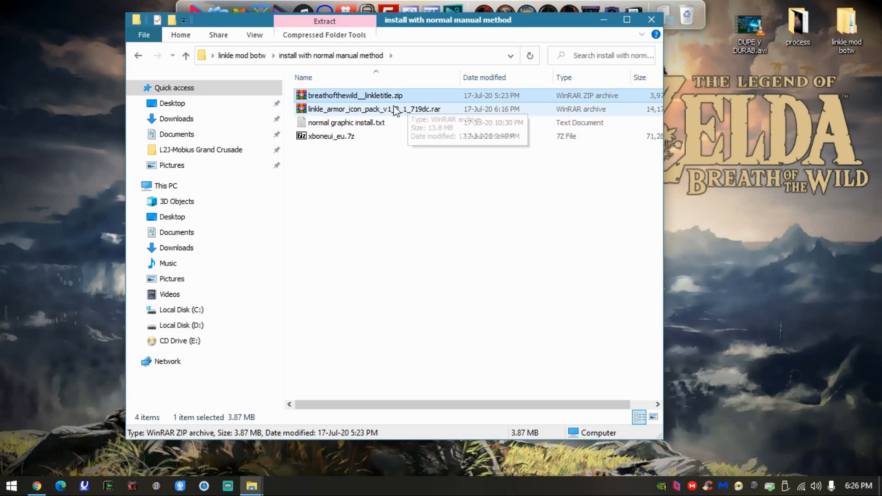
left_click(373, 138)
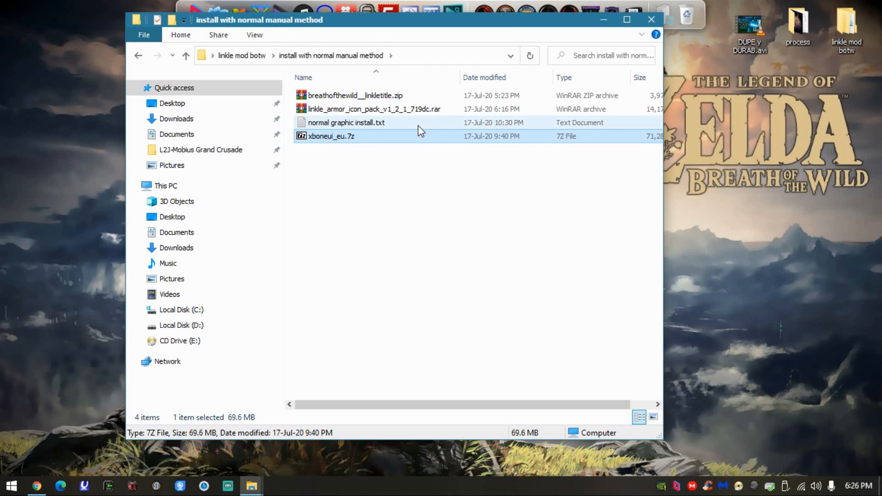
- Move the folder window aside and highlight the \CEMU emulator\graphicPacks path in "normal graphic install.txt"
left_click_drag(453, 22, 699, 45)
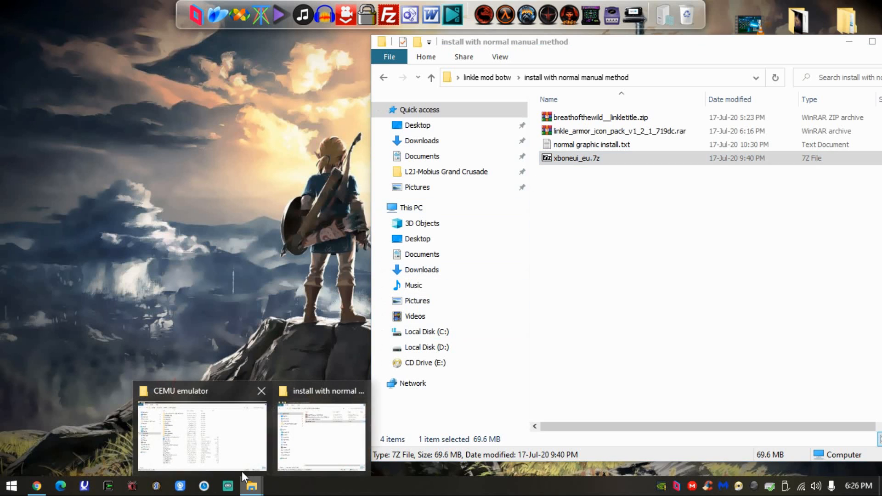
left_click(239, 448)
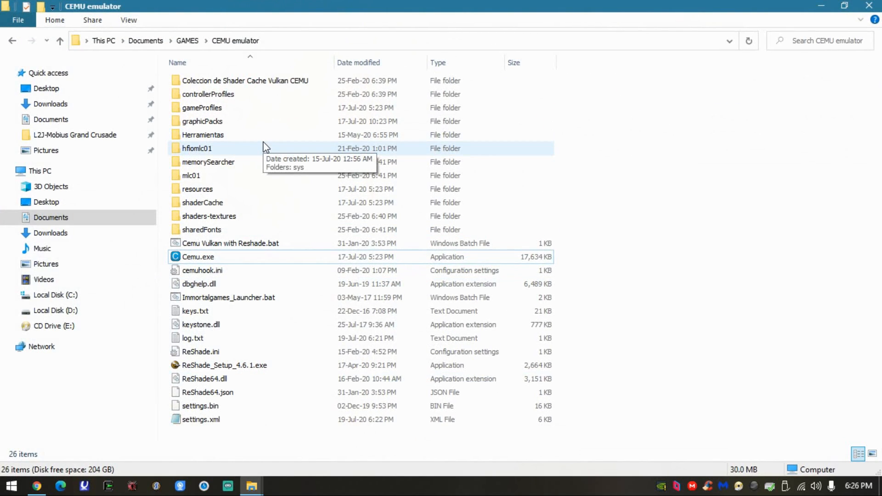
mouse_move(252, 485)
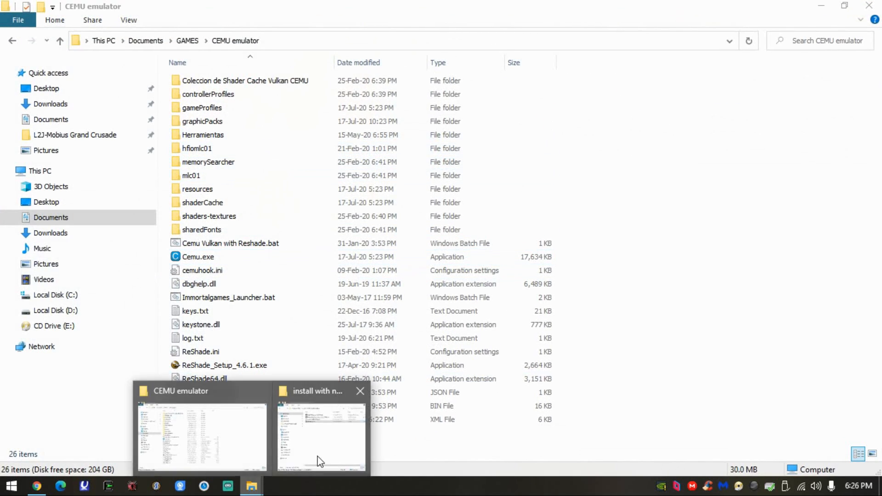
left_click(309, 462)
double_click(553, 145)
left_click_drag(258, 105, 117, 106)
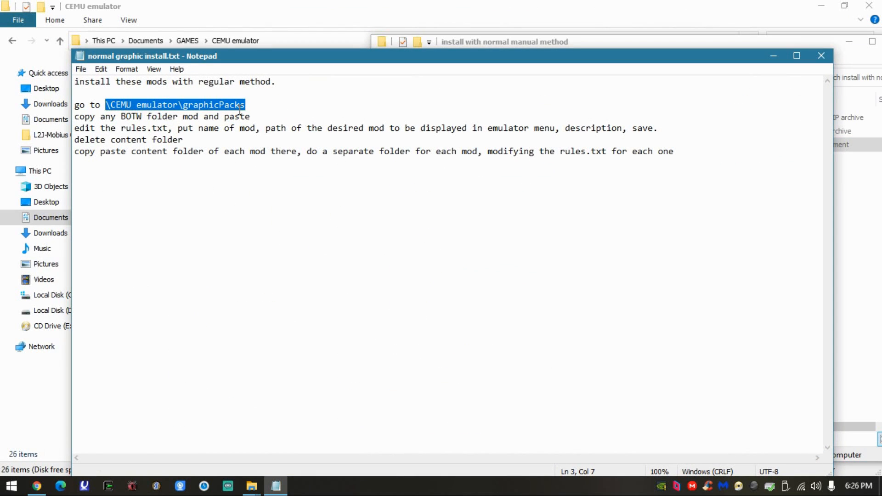
- Open graphicPacks inside the CEMU emulator folder and look through its BreathOfTheWild mod folders
left_click(20, 424)
double_click(265, 122)
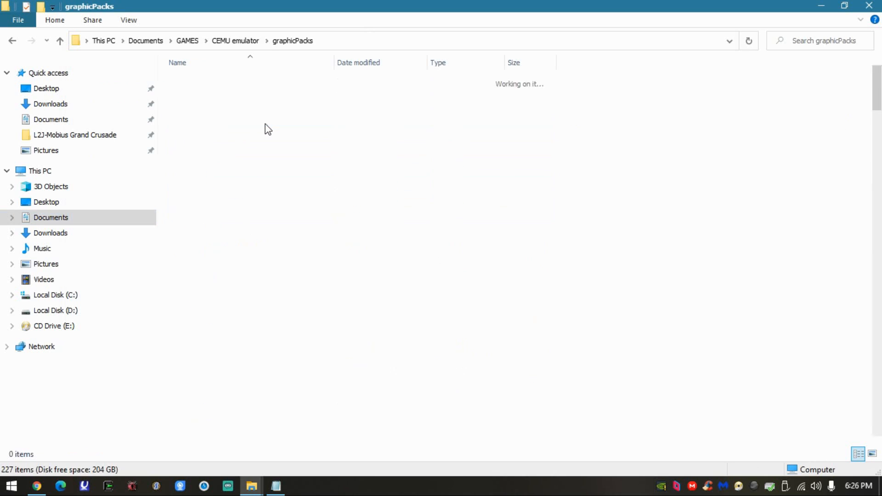
left_click_drag(877, 87, 880, 138)
scroll(429, 197, "up", 6)
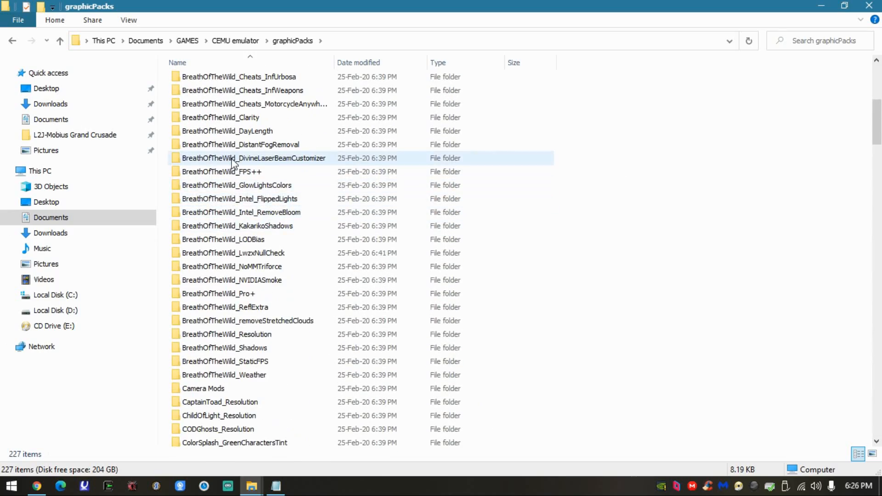
scroll(293, 159, "up", 4)
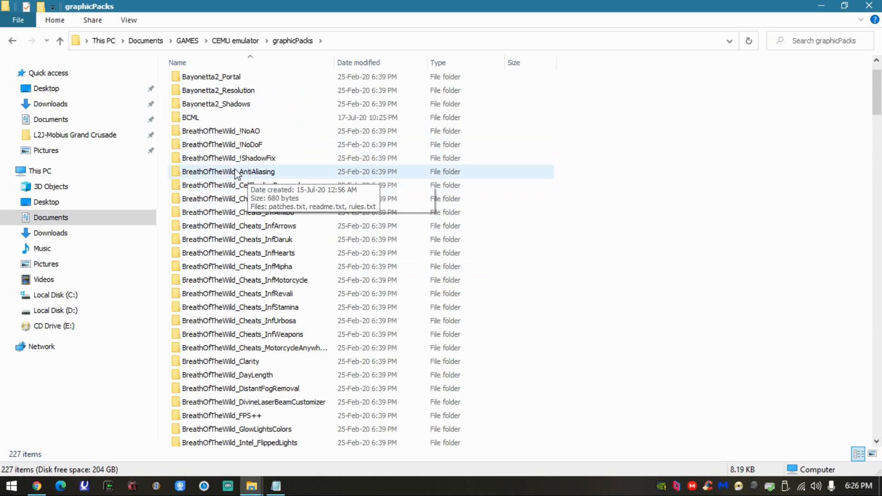
left_click_drag(168, 129, 279, 404)
left_click(612, 264)
scroll(613, 250, "down", 4)
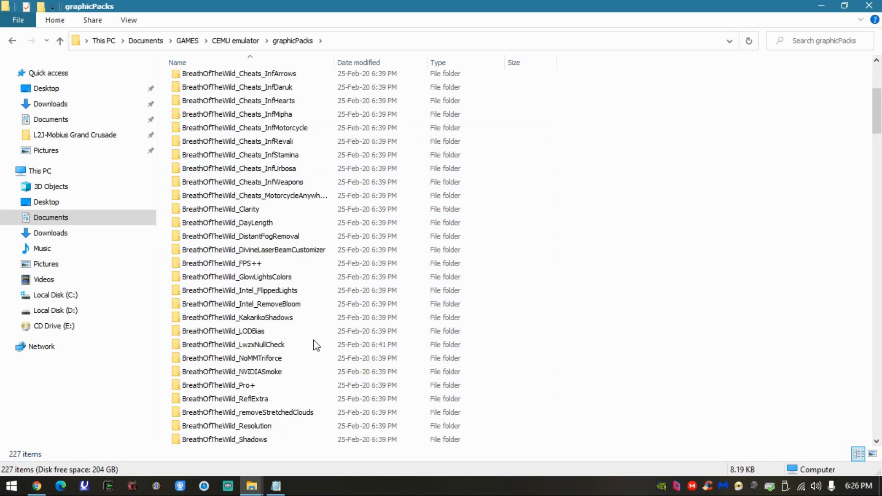
- Inspect the contents of the BreathOfTheWild_FPS++, BreathOfTheWild_Clarity and BreathOfTheWild_DayLength folders for a usable mod template
left_click(275, 263)
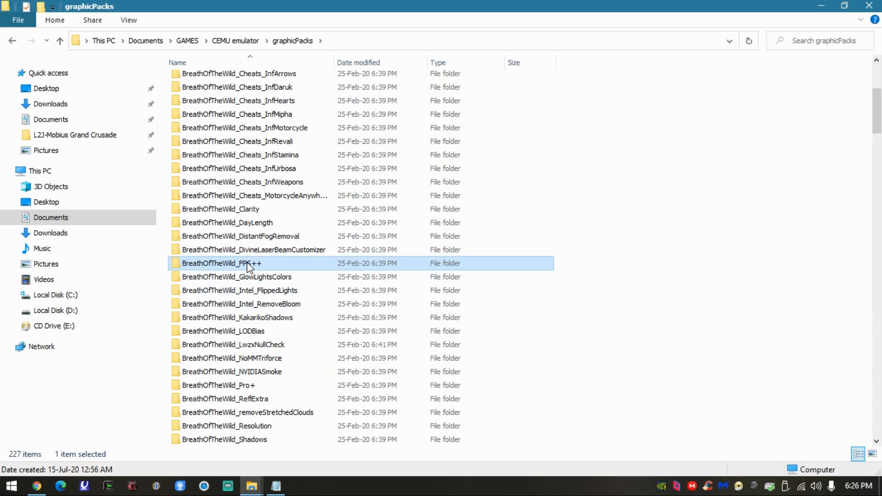
scroll(369, 265, "up", 2)
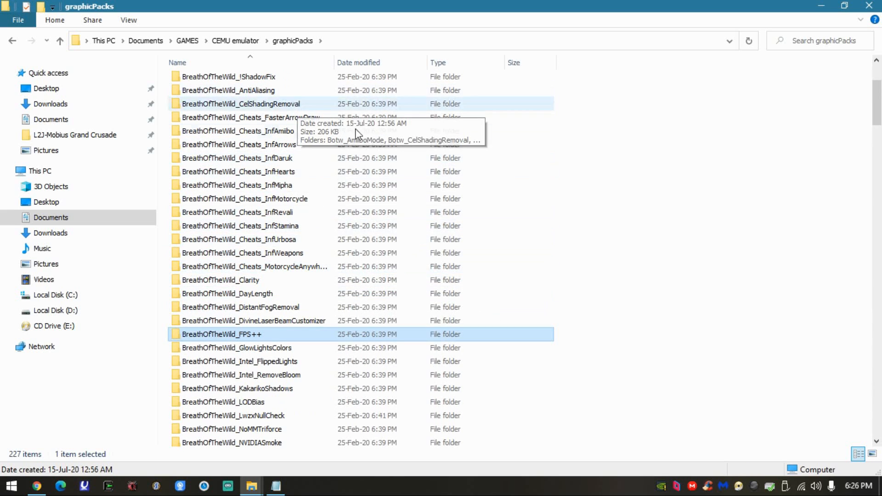
double_click(256, 332)
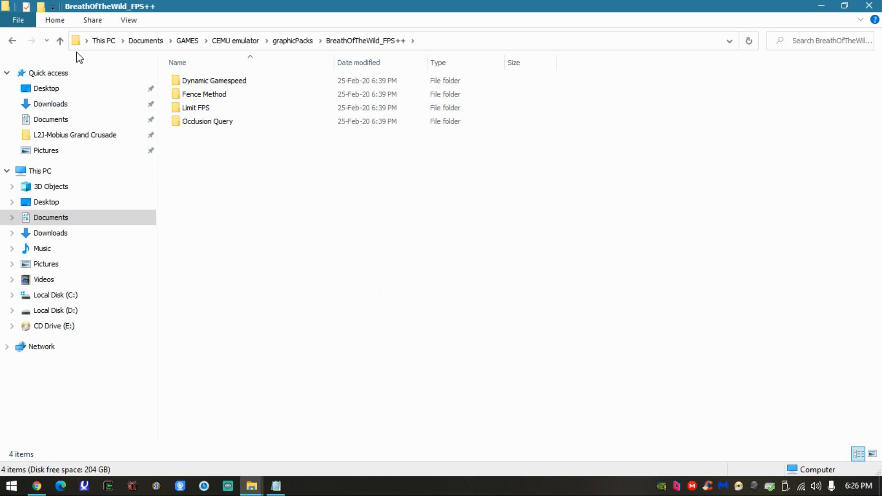
left_click(12, 41)
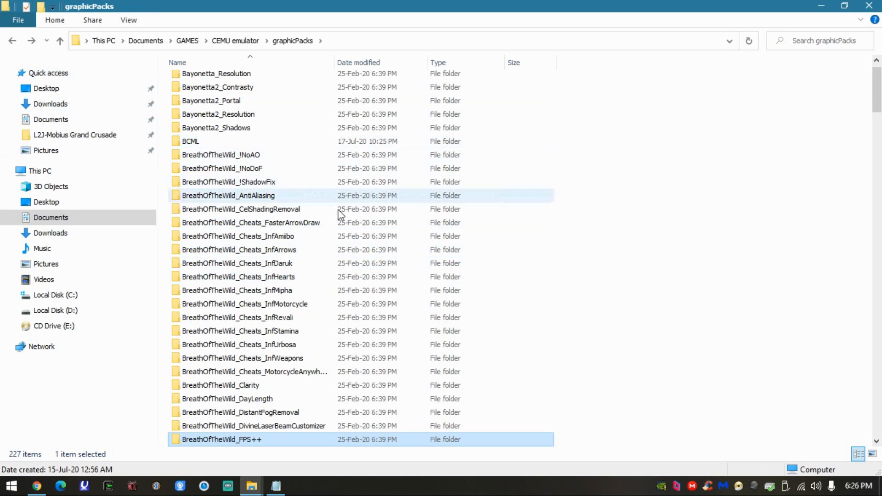
scroll(315, 312, "down", 2)
double_click(314, 305)
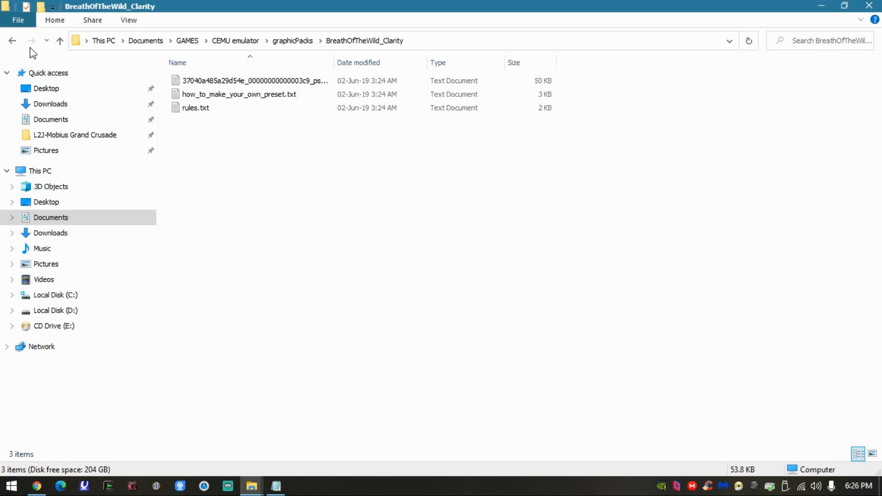
left_click(11, 41)
scroll(340, 331, "down", 2)
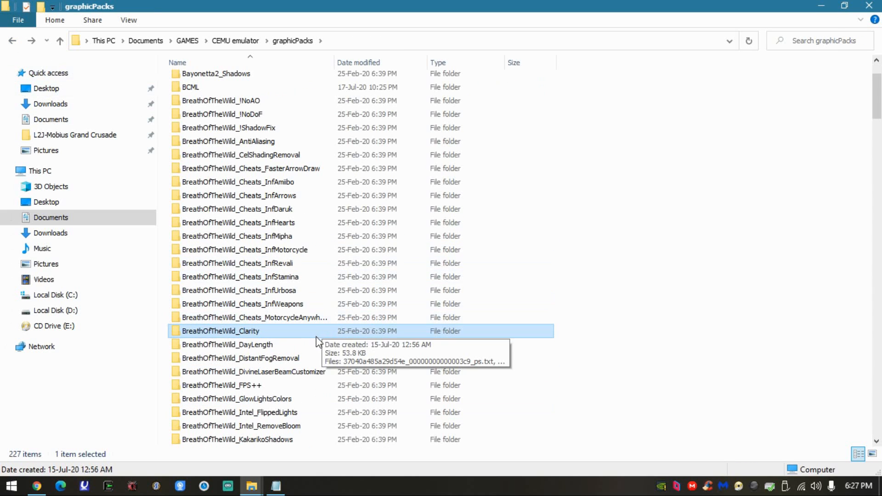
double_click(296, 350)
left_click(11, 43)
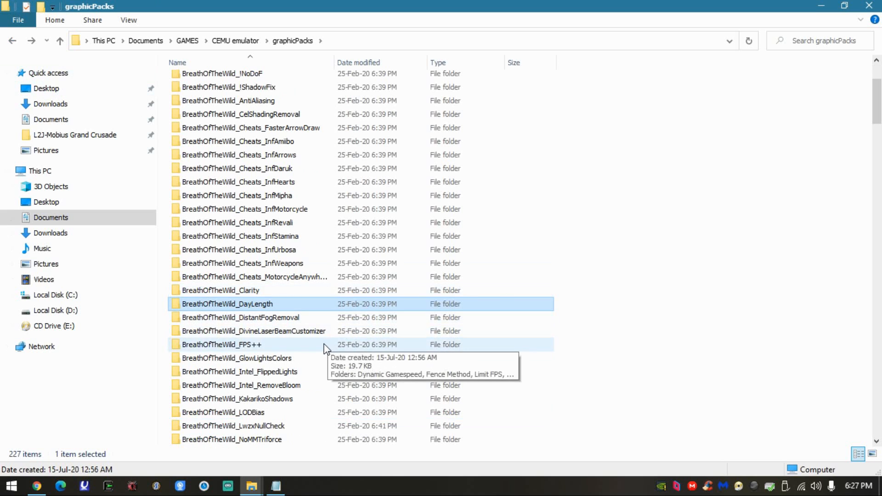
- Check the contents of the BreathOfTheWild GlowLightsColors, LODBias and NVIDIASmoke folders
double_click(311, 360)
left_click(12, 41)
scroll(342, 368, "down", 3)
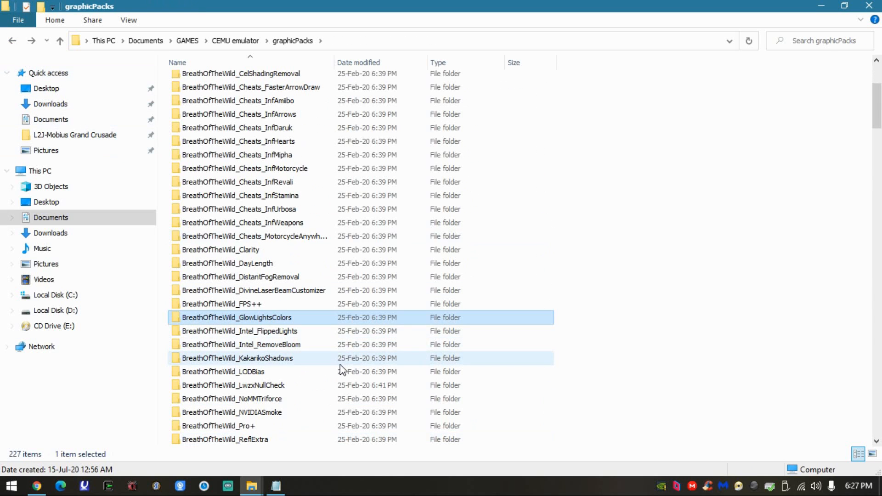
double_click(322, 371)
left_click(12, 41)
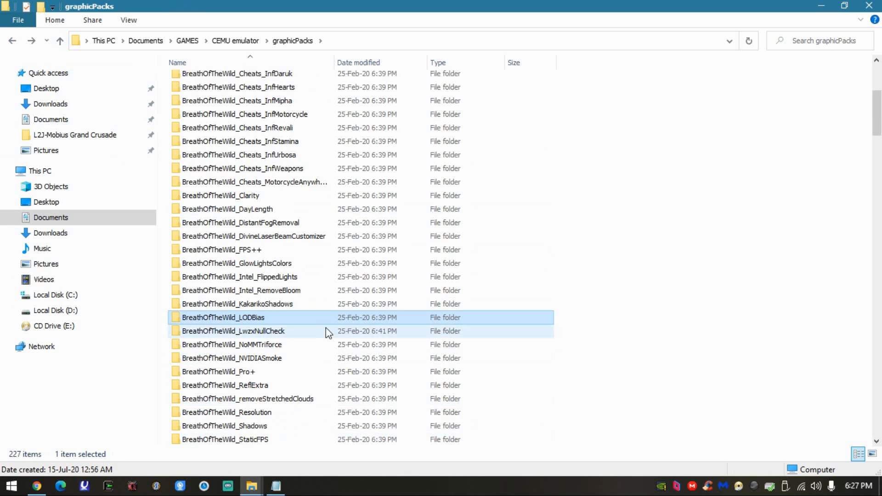
double_click(245, 353)
left_click(11, 41)
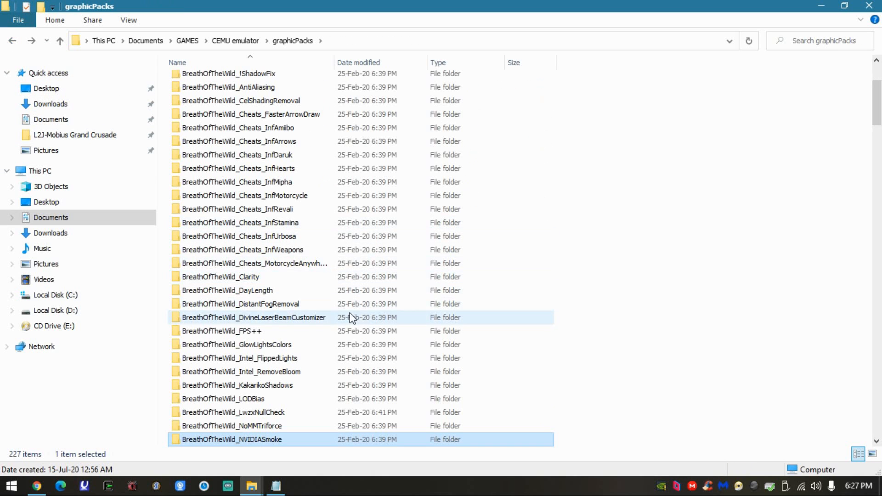
- Examine the files in the BreathOfTheWild GlowLightsColors, Intel_FlippedLights and Cheats_InfHearts folders, returning to graphicPacks
double_click(256, 345)
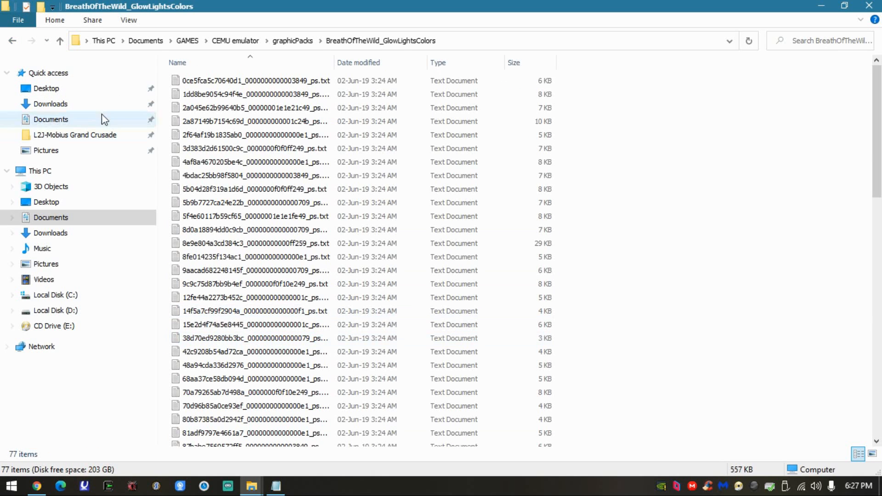
left_click(12, 41)
double_click(285, 372)
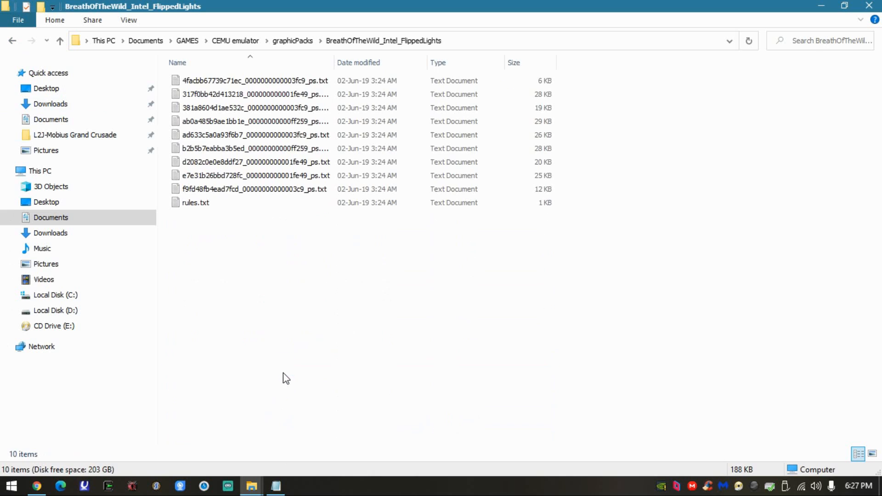
left_click(12, 41)
double_click(289, 251)
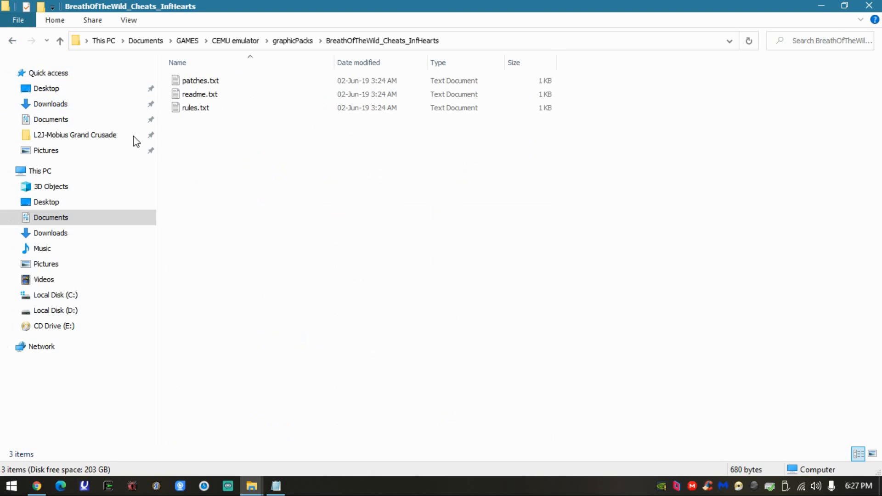
left_click(12, 41)
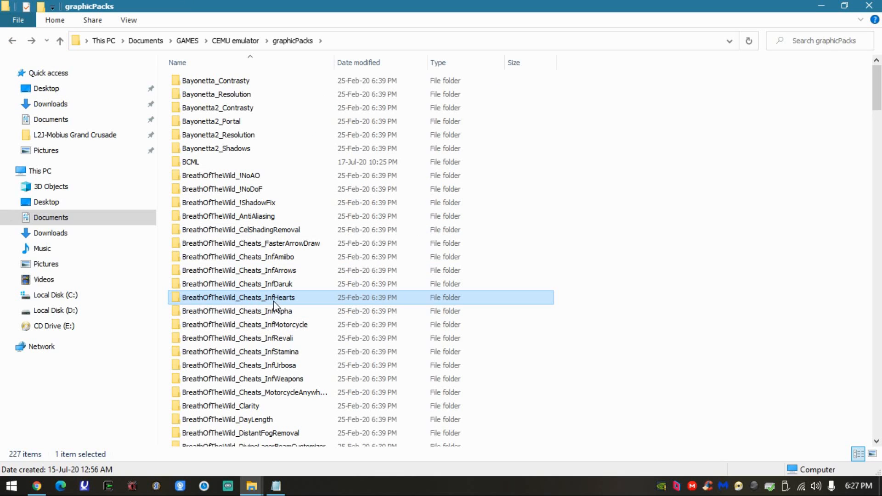
- Duplicate the BreathOfTheWild_Cheats_InfHearts folder within graphicPacks and rename the copy BreathOfTheWild_TITLEmod
left_click(628, 248)
key("ctrl+v")
key("F2")
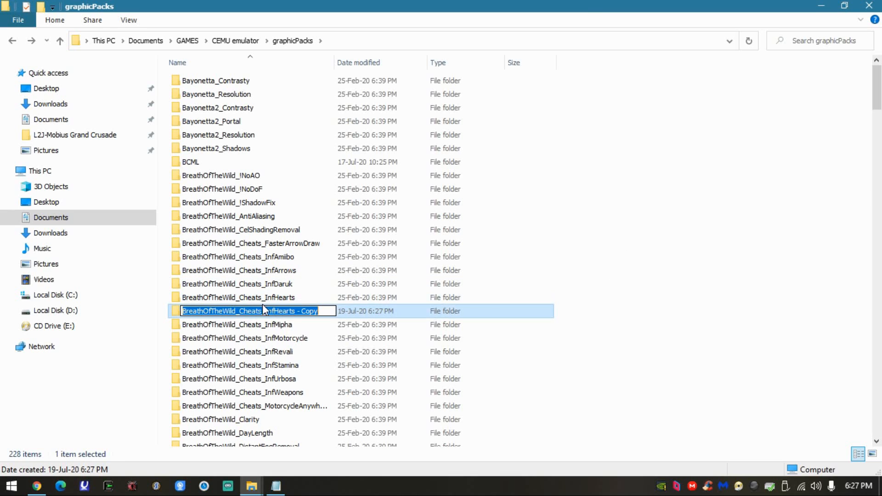
left_click_drag(236, 314, 337, 322)
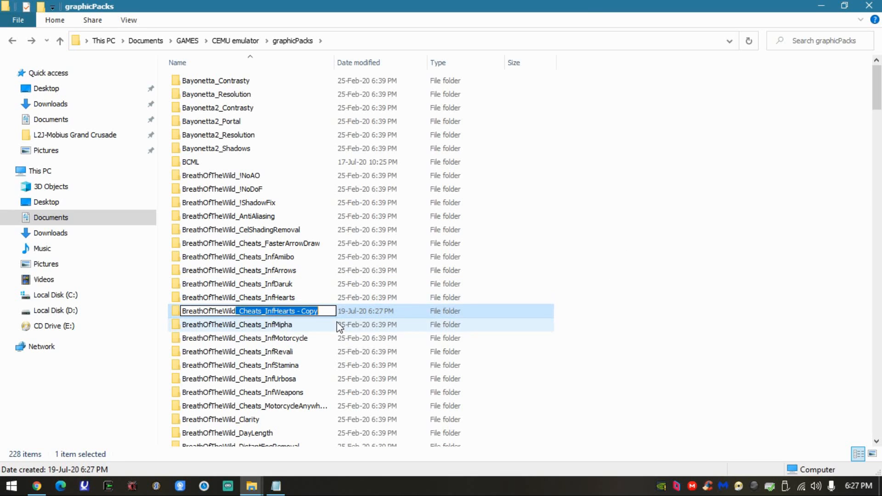
left_click(290, 312)
left_click_drag(244, 315, 340, 324)
type("TITLE")
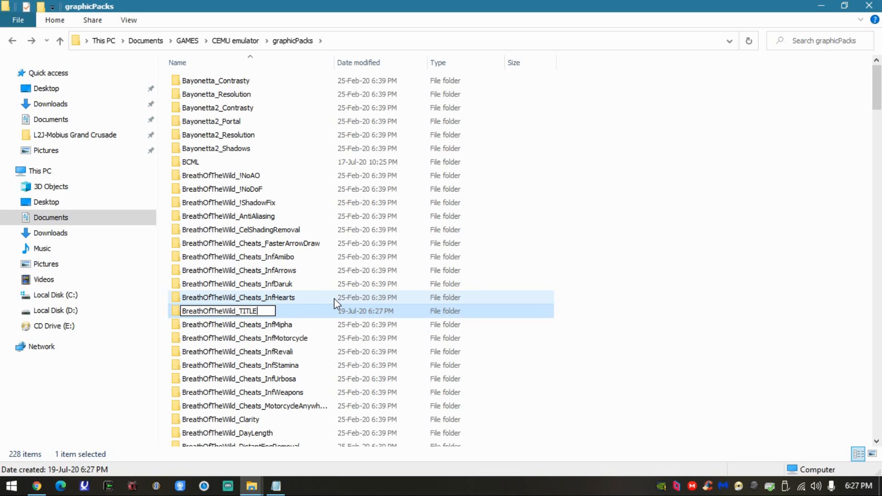
type("mod")
left_click(334, 299)
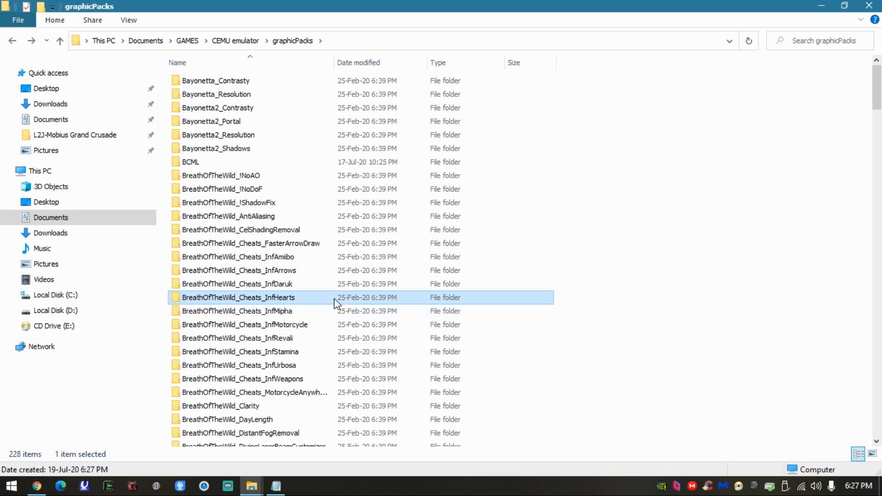
- Locate the BreathOfTheWild_TITLEmod folder among the graphic packs
scroll(416, 331, "down", 3)
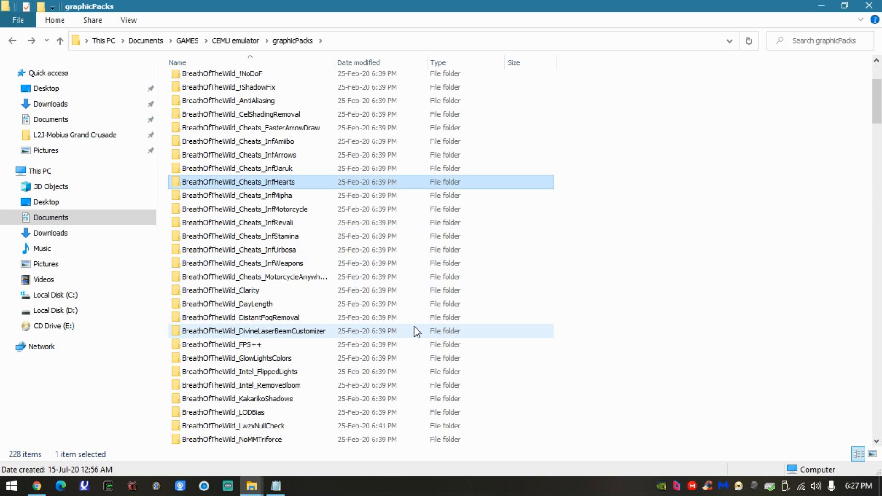
scroll(414, 334, "down", 2)
scroll(404, 335, "down", 2)
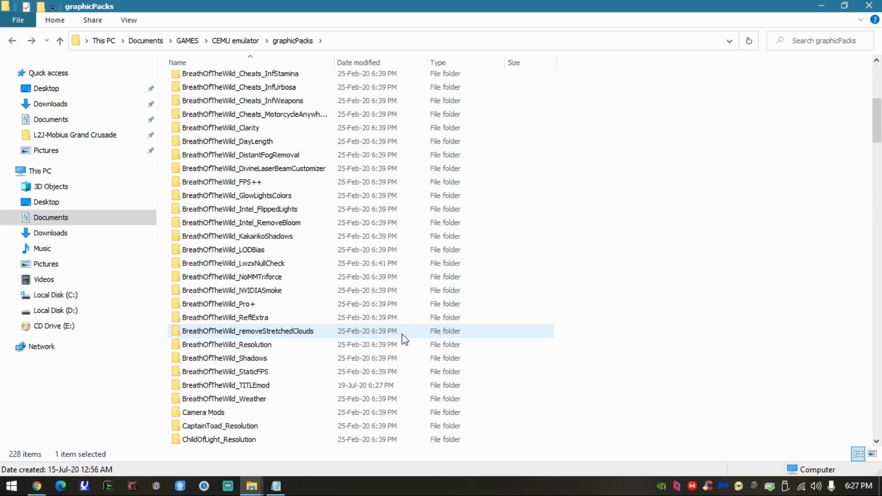
- Delete patches.txt and readme.txt from the BreathOfTheWild_TITLEmod folder
left_click(264, 386)
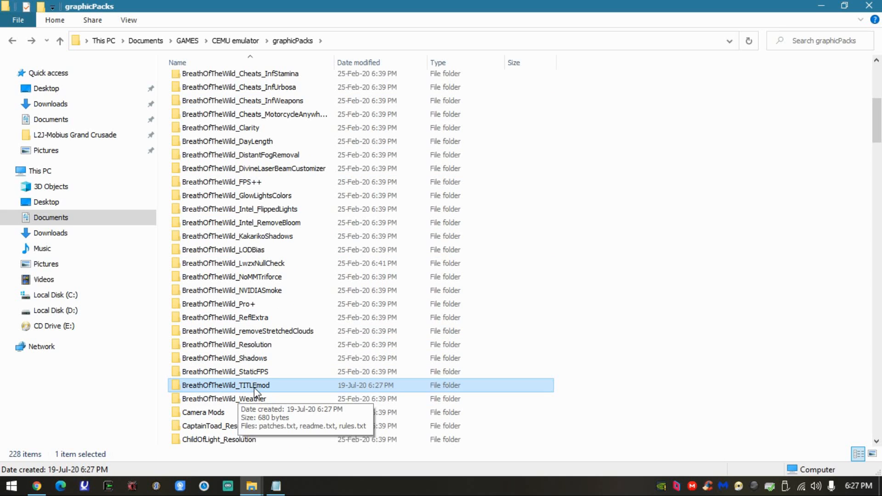
double_click(254, 386)
left_click_drag(168, 97, 201, 81)
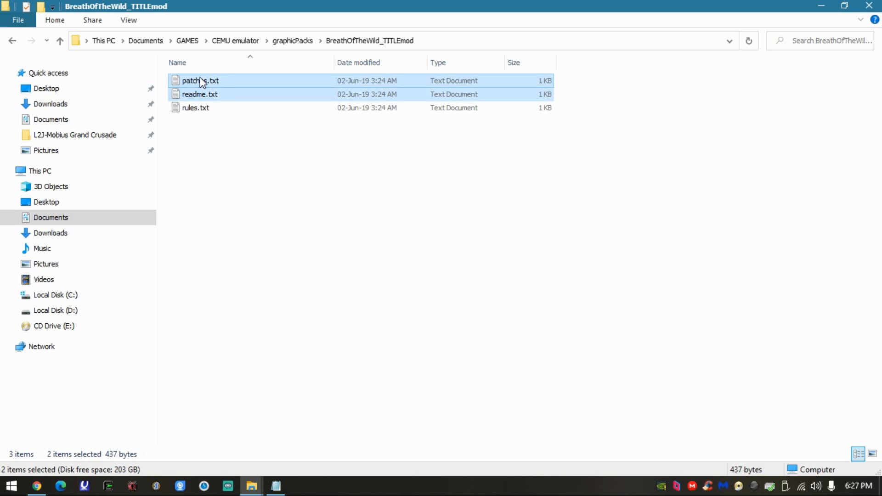
key("Delete")
- Open rules.txt in the BreathOfTheWild_TITLEmod folder and replace the name value with "Title mod"
left_click(204, 83)
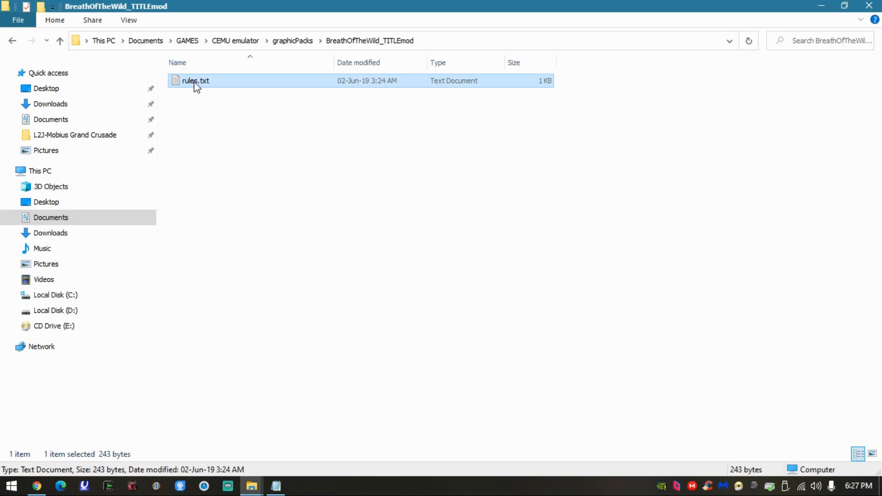
double_click(195, 80)
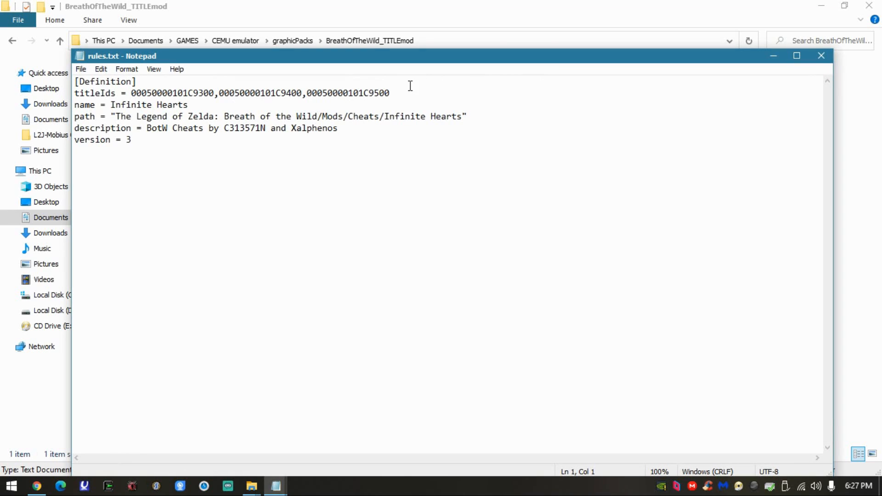
left_click_drag(401, 92, 141, 96)
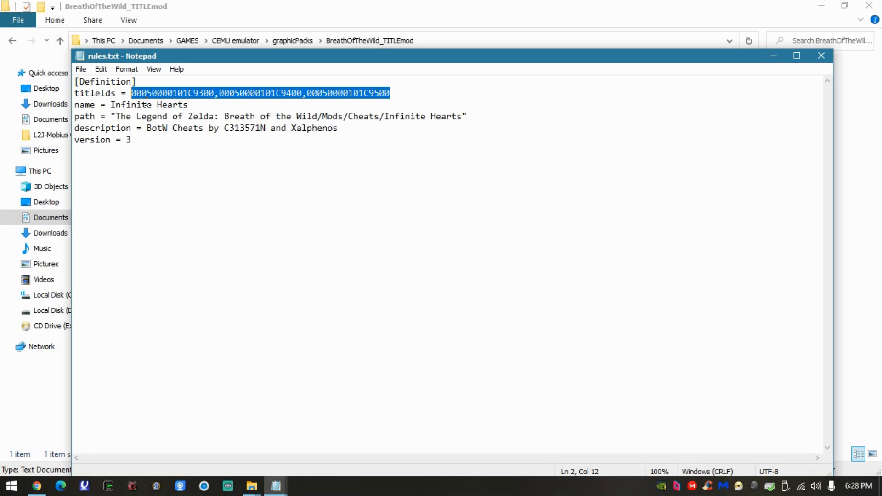
left_click_drag(188, 105, 115, 105)
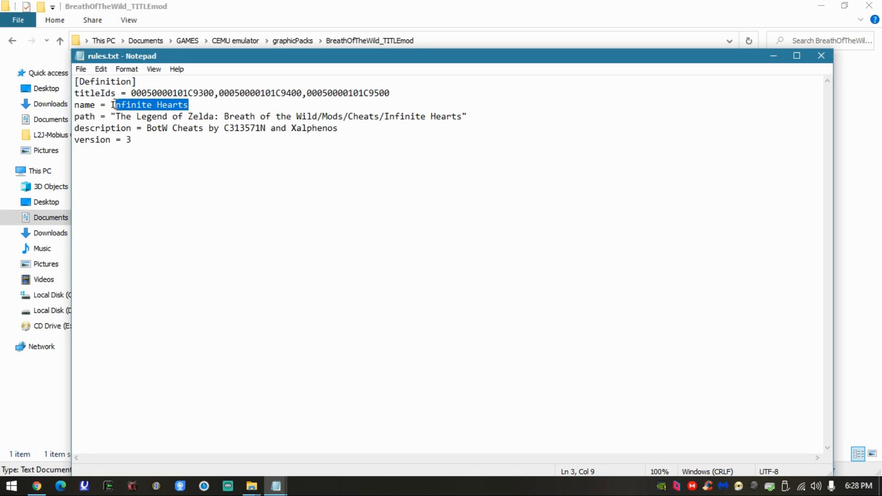
type("Title mod")
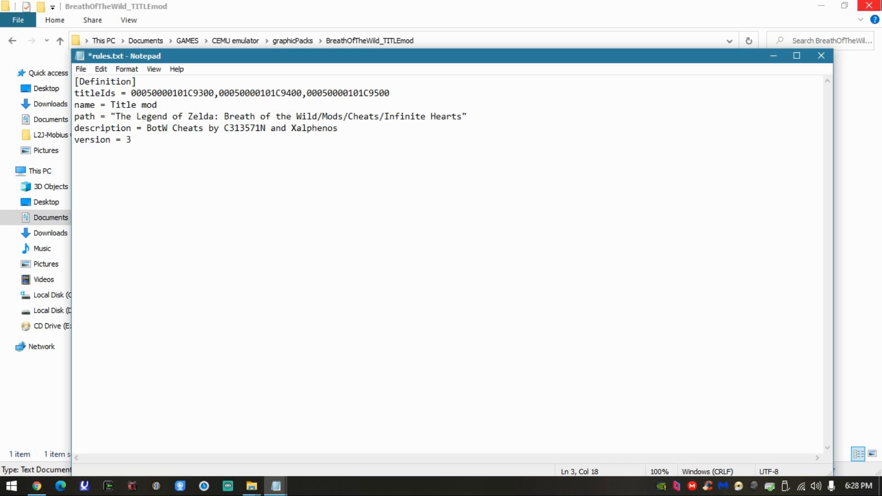
- Append "linkle" to the name in rules.txt, taking the word from the breathofthewild__linkletitle.zip file in the manual method folder
left_click(822, 7)
left_click_drag(805, 41, 720, 60)
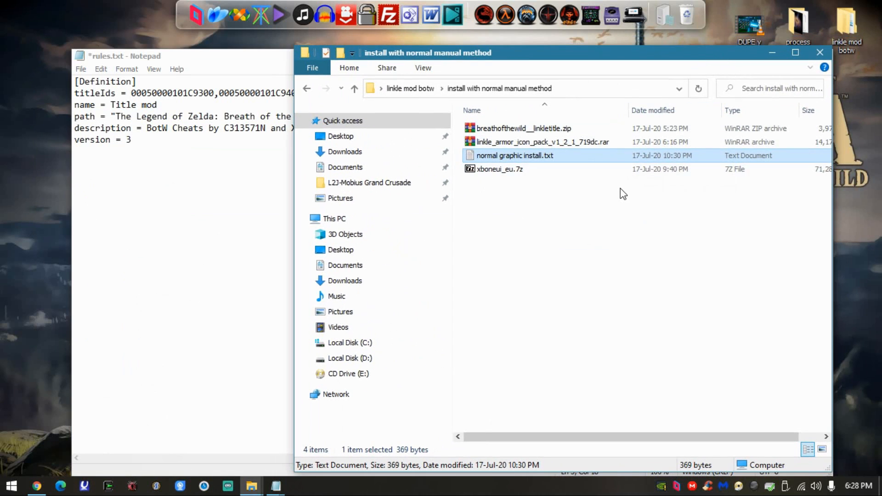
left_click(307, 88)
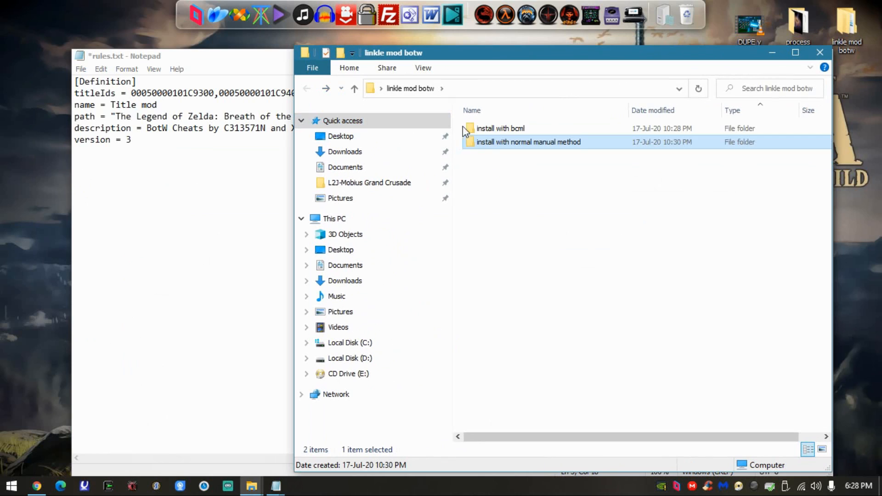
double_click(467, 141)
left_click(485, 170)
left_click(506, 144)
left_click(541, 129)
left_click(534, 128)
left_click_drag(534, 129, 545, 130)
key("ctrl+c")
left_click(213, 105)
key("ctrl+v")
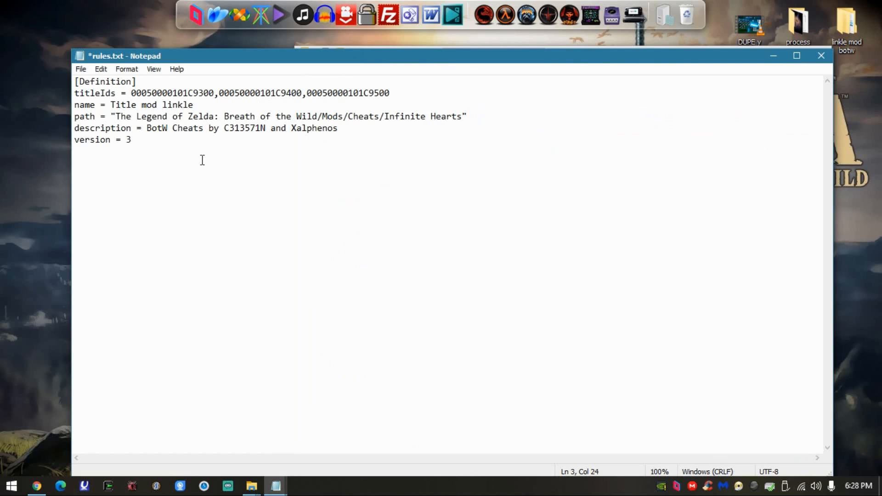
- Switch to Cemu and examine the graphic pack categories of The Legend of Zelda - Breath of the Wild for the path
left_click_drag(116, 117, 256, 118)
left_click(140, 118)
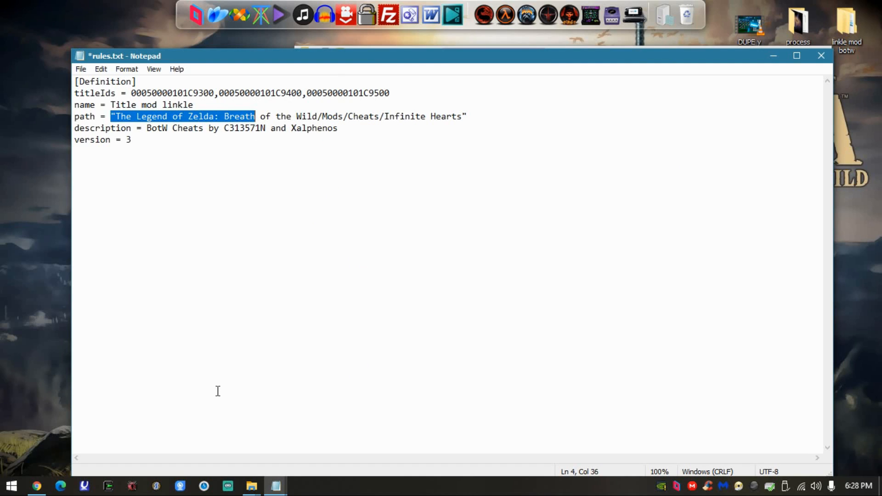
left_click(610, 16)
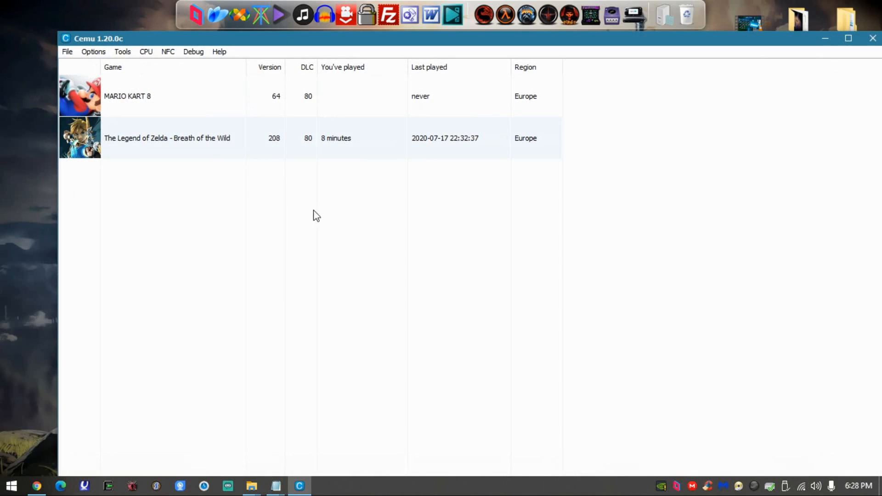
right_click(146, 150)
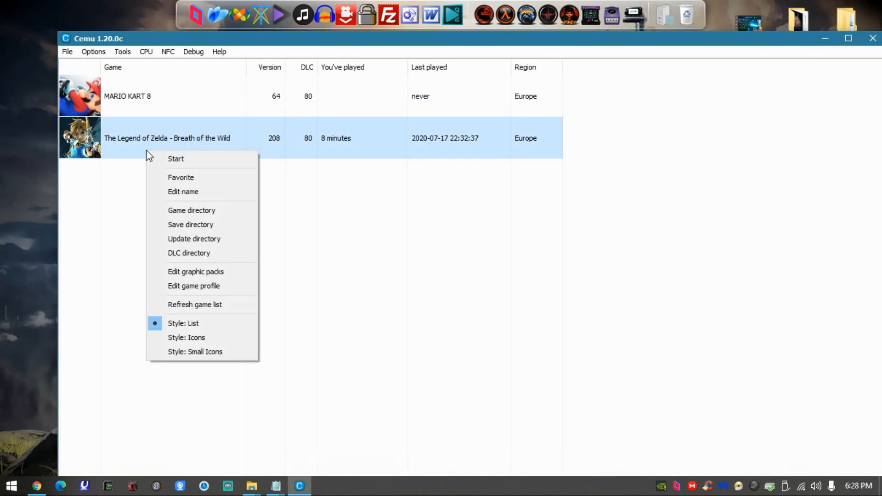
left_click(203, 272)
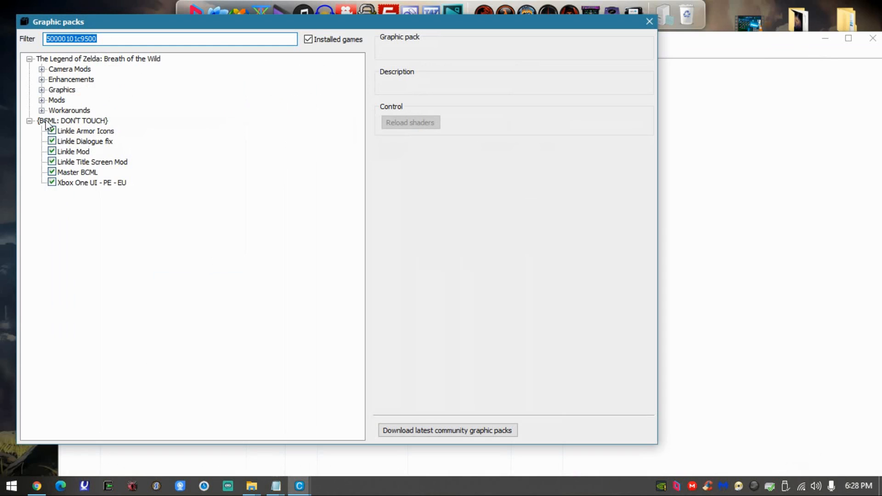
left_click(29, 121)
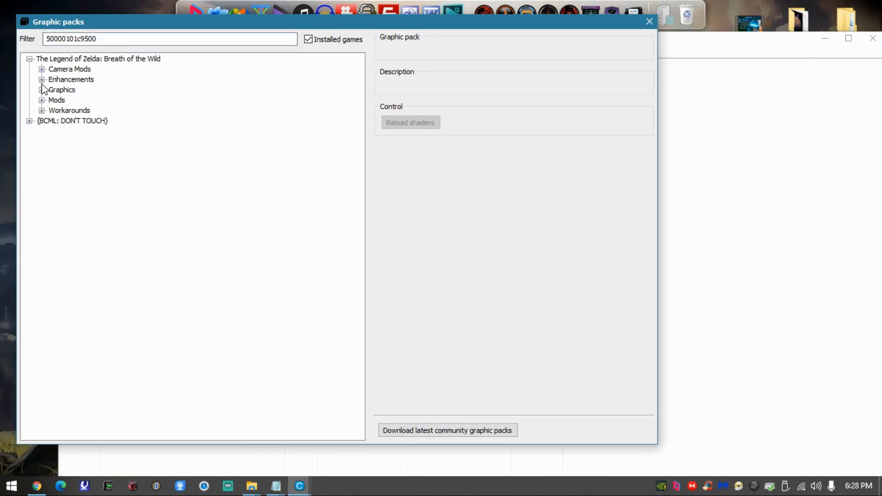
left_click_drag(191, 23, 457, 36)
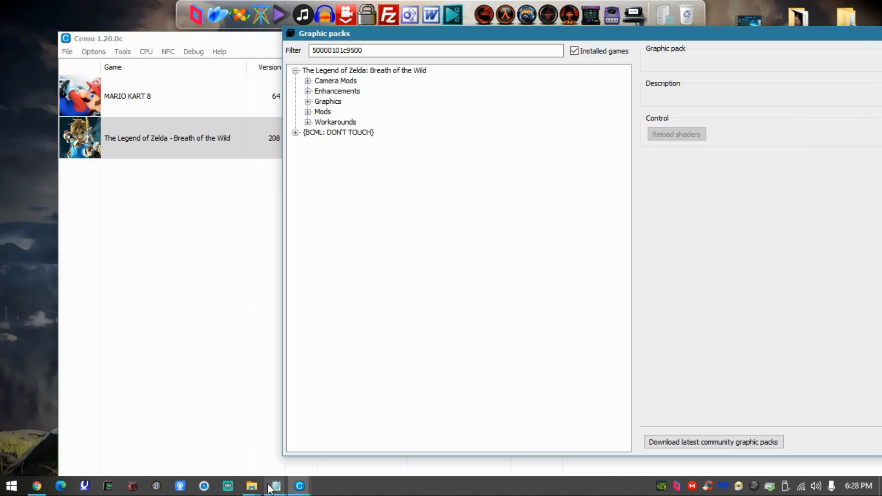
- Return to rules.txt and replace the path's Cheats/Infinite Hearts part with "Skin/Title skin mod" after Mods
mouse_move(274, 486)
left_click(305, 448)
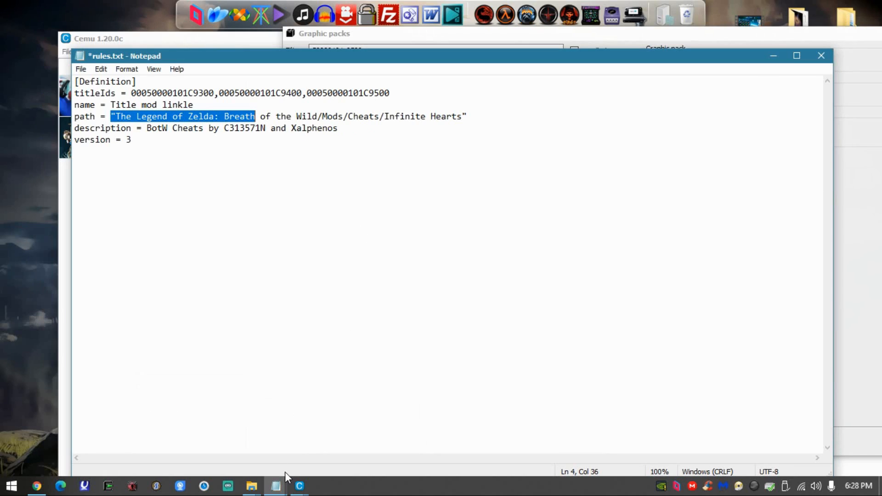
left_click(221, 444)
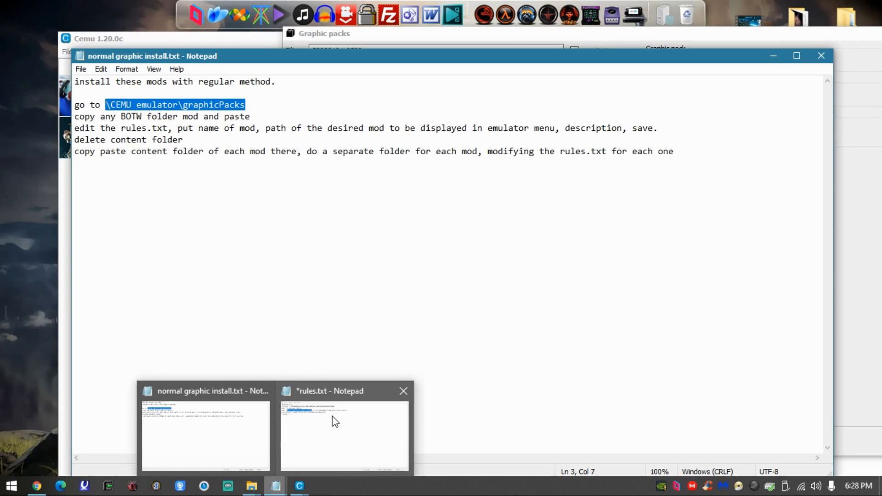
left_click(340, 418)
left_click(251, 129)
left_click_drag(118, 117, 339, 128)
left_click(333, 117)
left_click(351, 116)
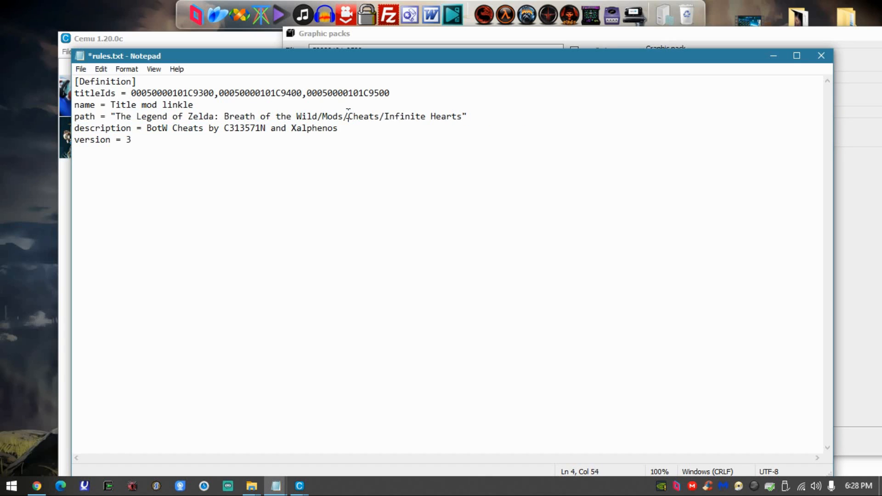
left_click_drag(349, 116, 464, 119)
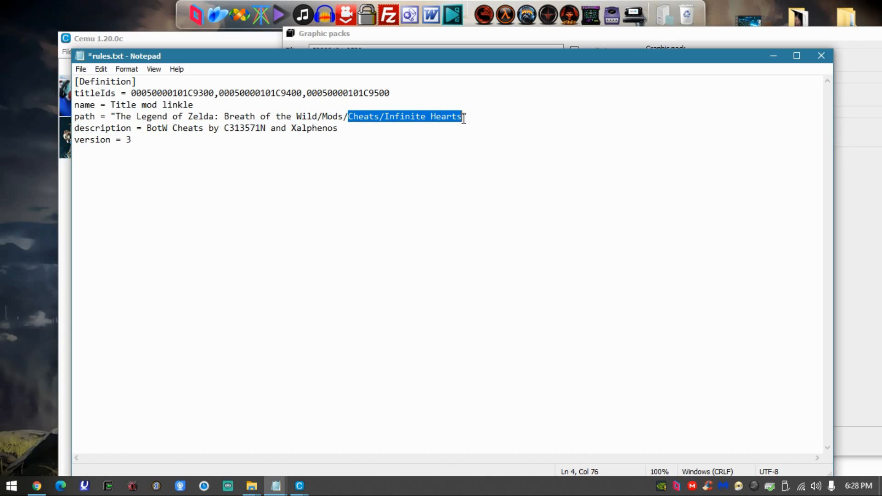
type("Skin")
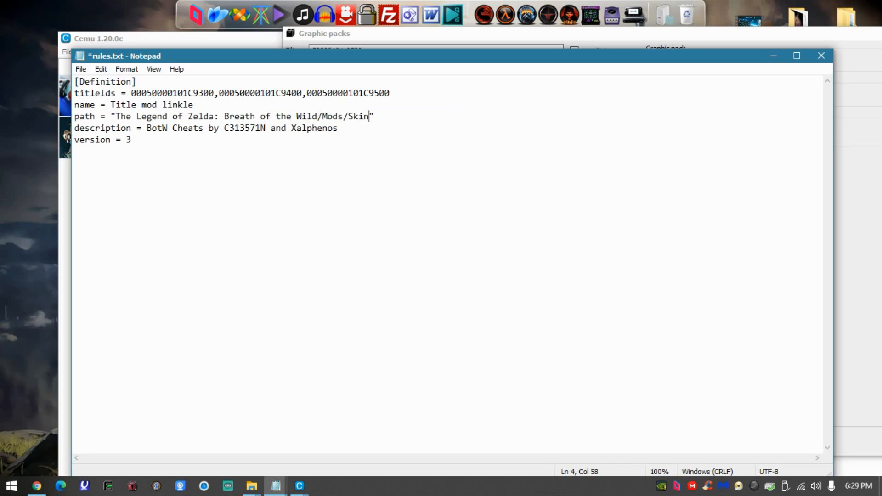
type("/Title")
type(" mod")
key("BackSpace")
type("ski")
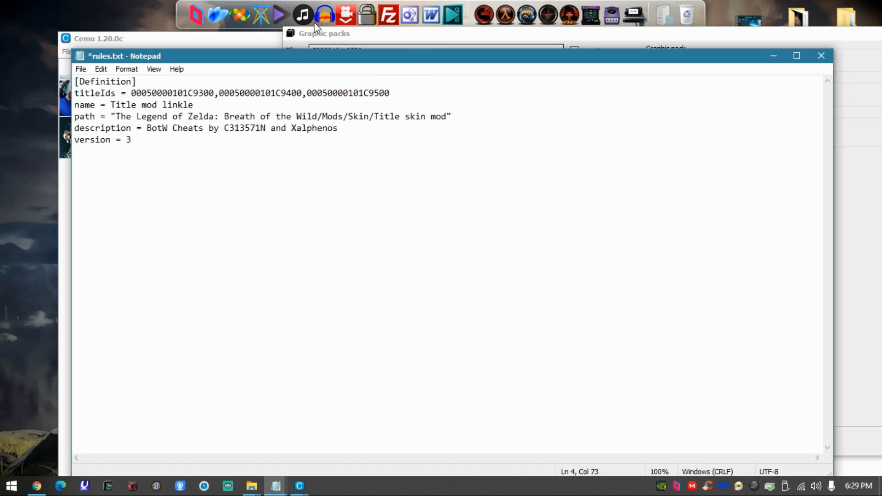
- Set the description in rules.txt to "This mod changes the main menu", then save and close the file
left_click_drag(363, 128, 148, 131)
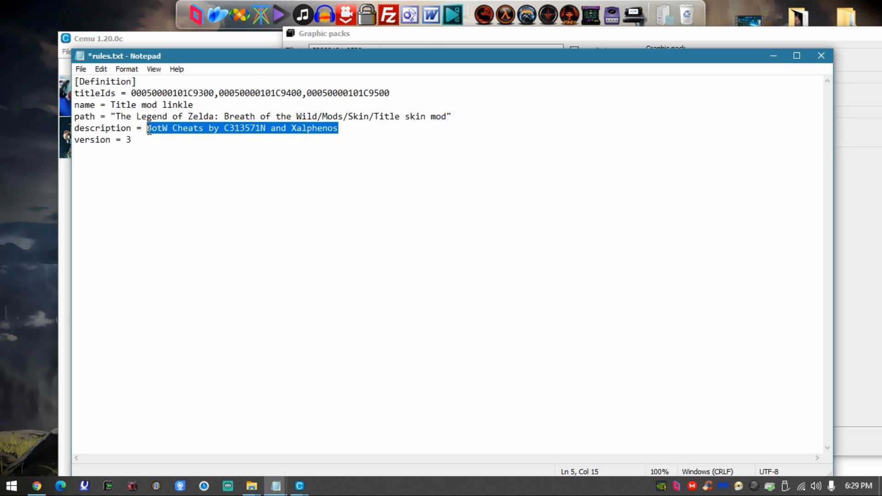
type("This")
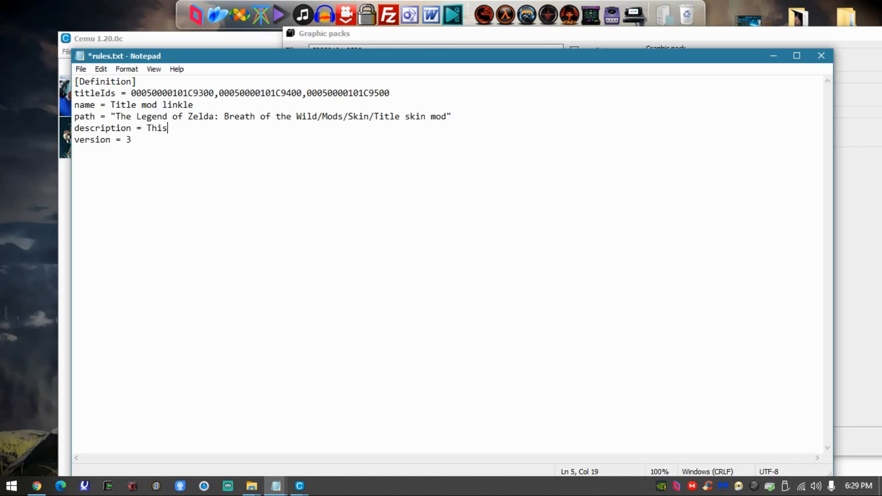
type(" mod changes the main menu")
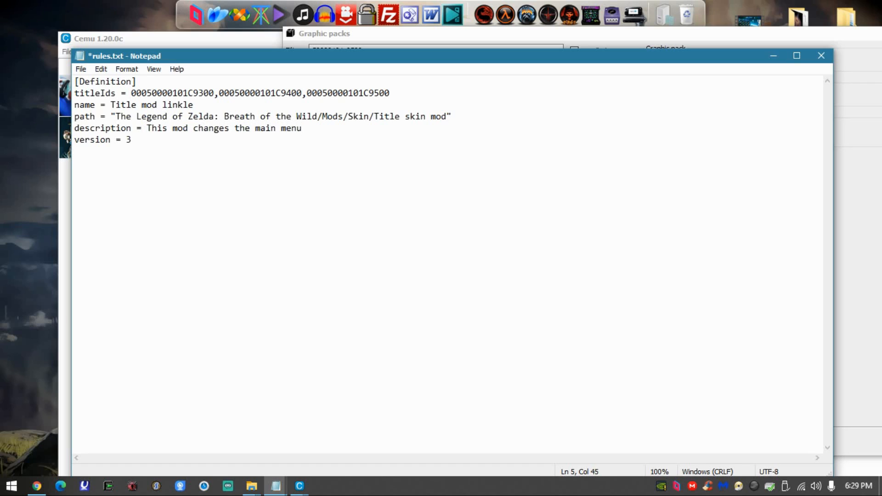
mouse_move(133, 140)
left_mouse_down()
mouse_move(98, 140)
mouse_move(123, 141)
left_mouse_up()
left_click(821, 55)
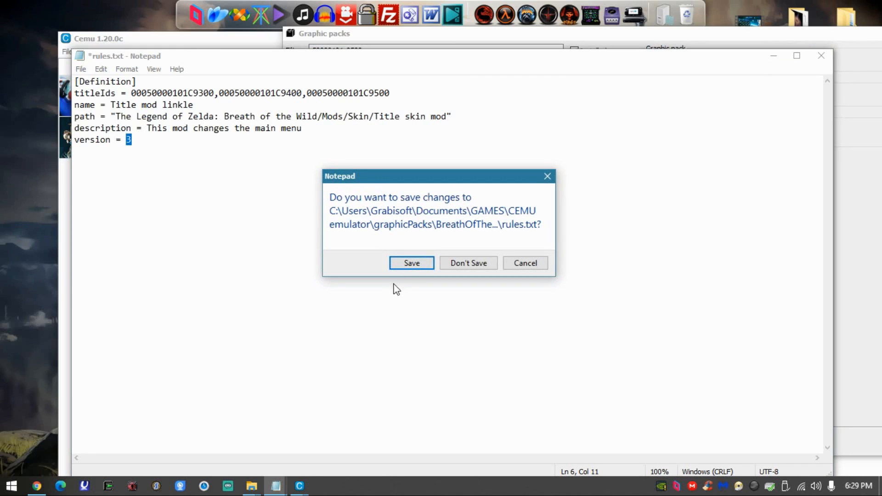
left_click(401, 265)
left_click(773, 56)
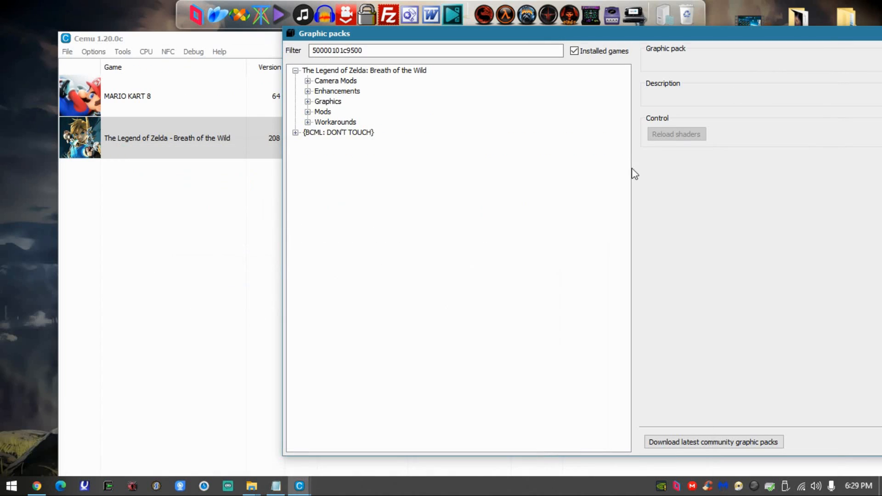
- Reopen rules.txt from the BreathOfTheWild_TITLEmod folder to check its saved definition, then close it
left_click(251, 487)
left_click(256, 422)
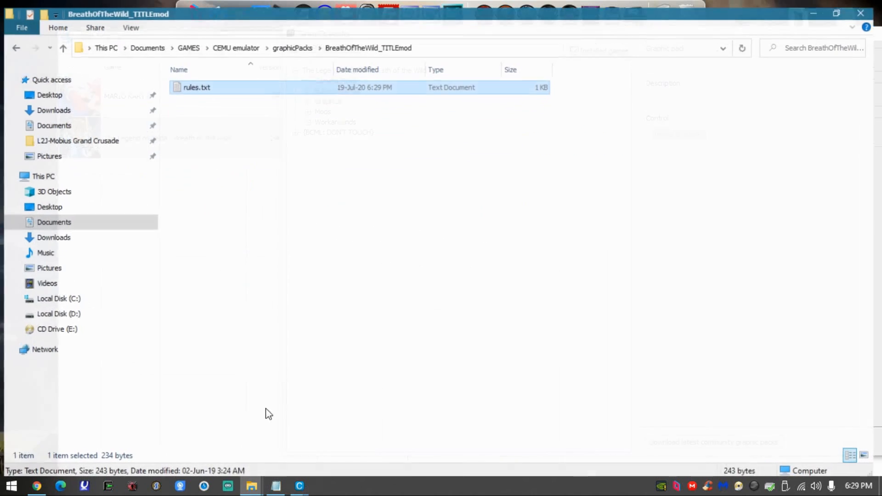
double_click(272, 82)
key("ctrl+a")
left_click(541, 155)
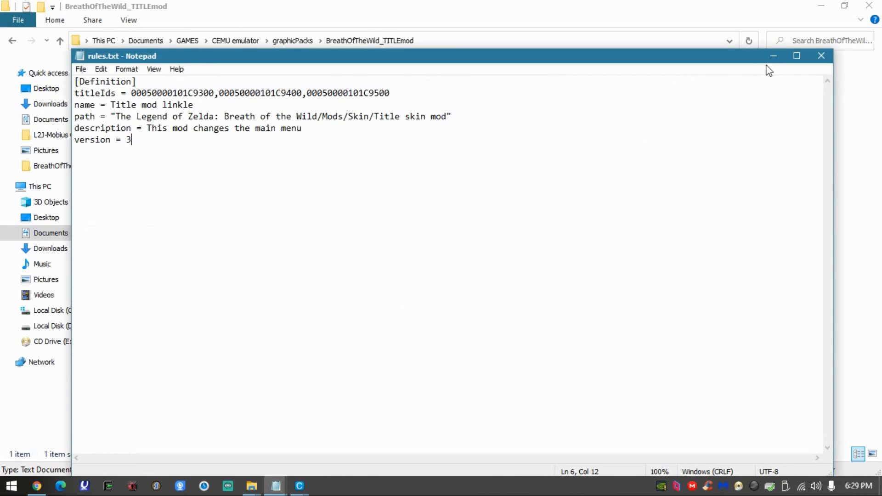
left_click(820, 56)
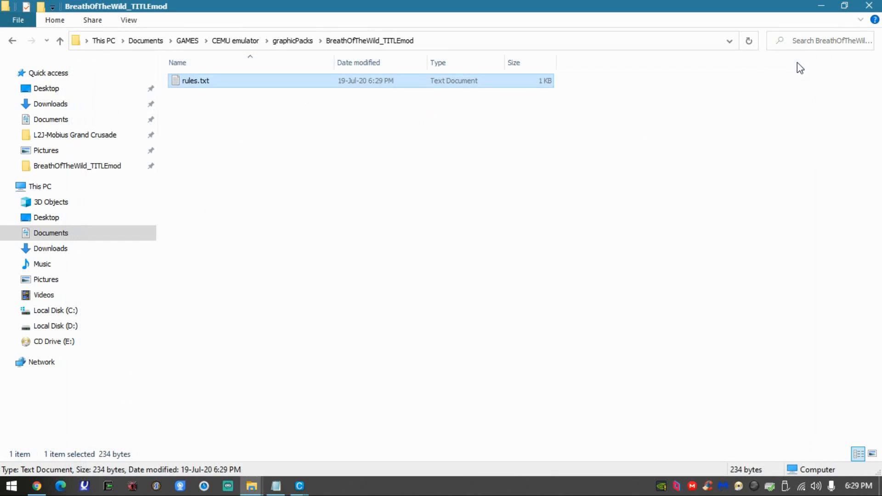
- Arrange the BreathOfTheWild_TITLEmod and "install with normal manual method" folder windows side by side
left_click_drag(463, 7, 304, 37)
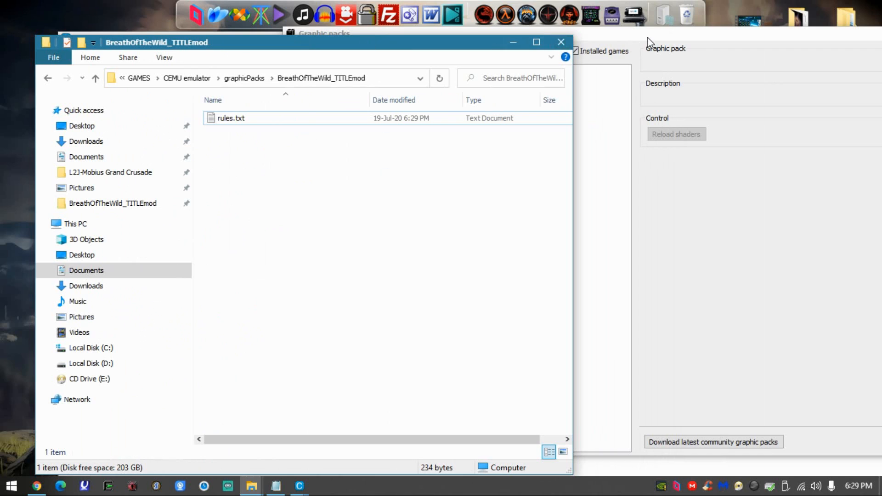
left_click_drag(843, 39, 726, 33)
left_click(790, 31)
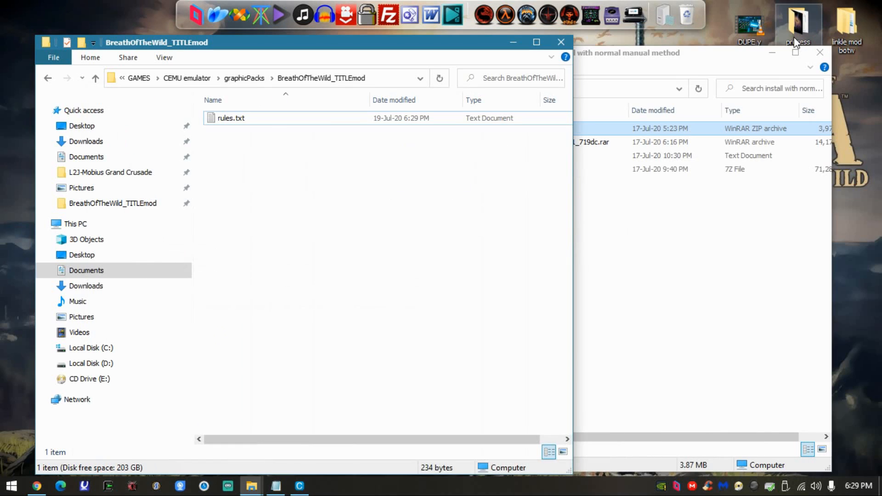
left_click_drag(680, 55, 708, 46)
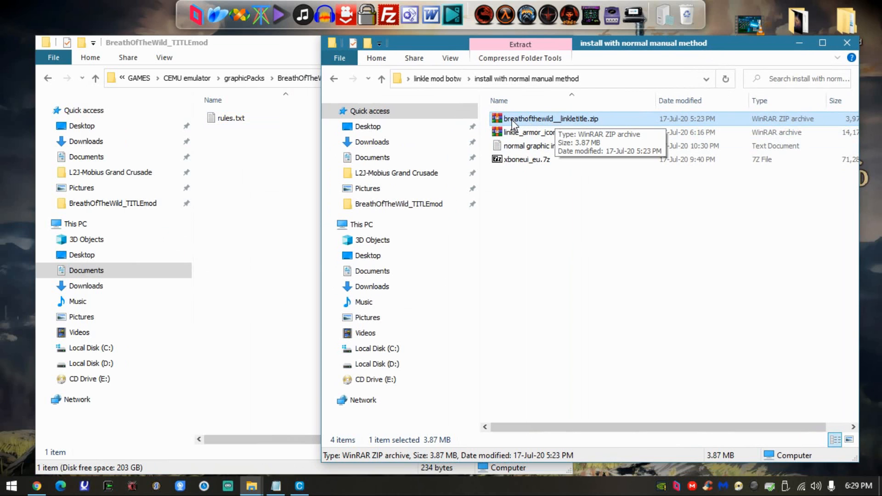
- Switch to Chrome and locate the Title Screen Cemu link among the recommended mods on the Linkle Mod page
left_click(36, 486)
scroll(209, 283, "up", 10)
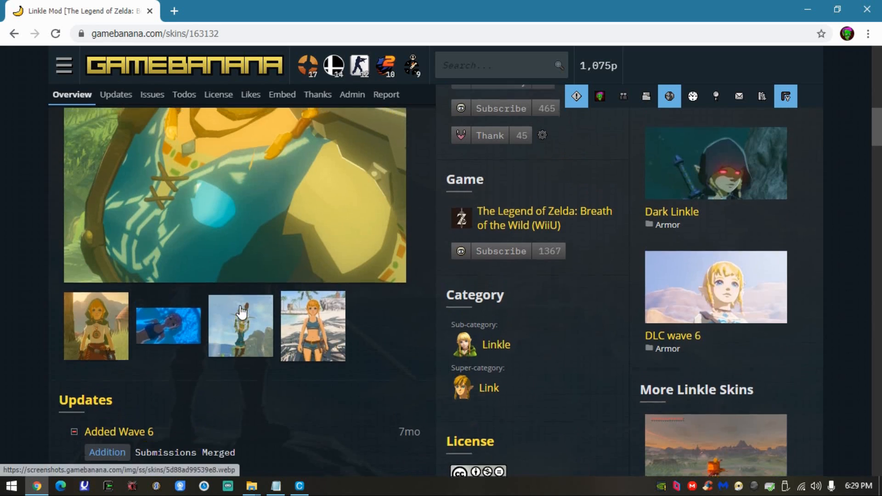
scroll(236, 301, "down", 9)
left_click(187, 257)
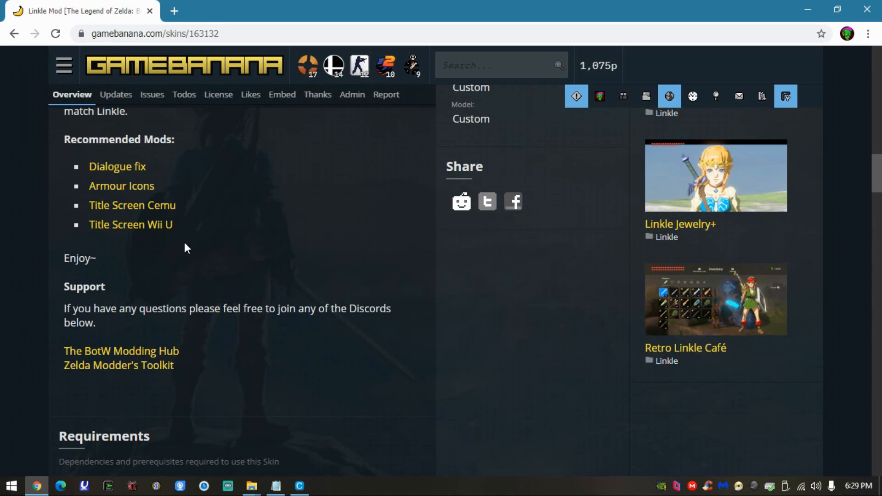
- Open the Title Screen Cemu mod page, locate the breathofthewild__linkletitle.zip download, and minimize the browser
left_click(122, 210)
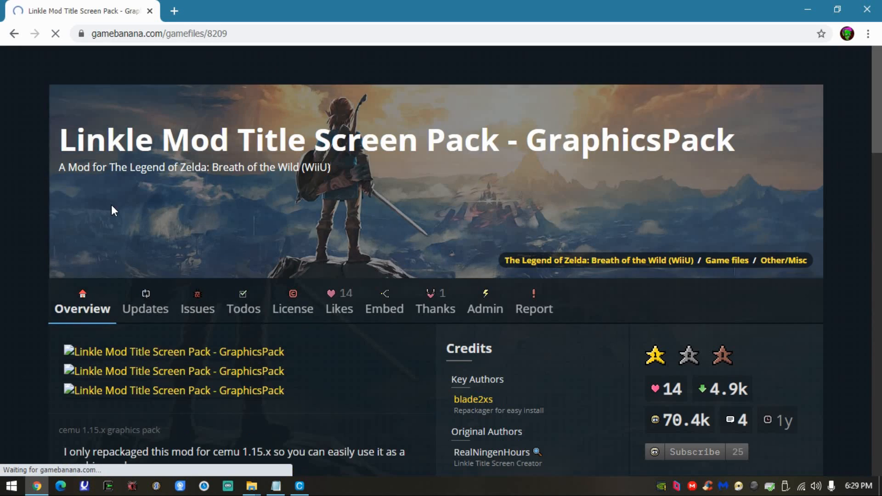
scroll(320, 238, "down", 8)
scroll(255, 271, "down", 8)
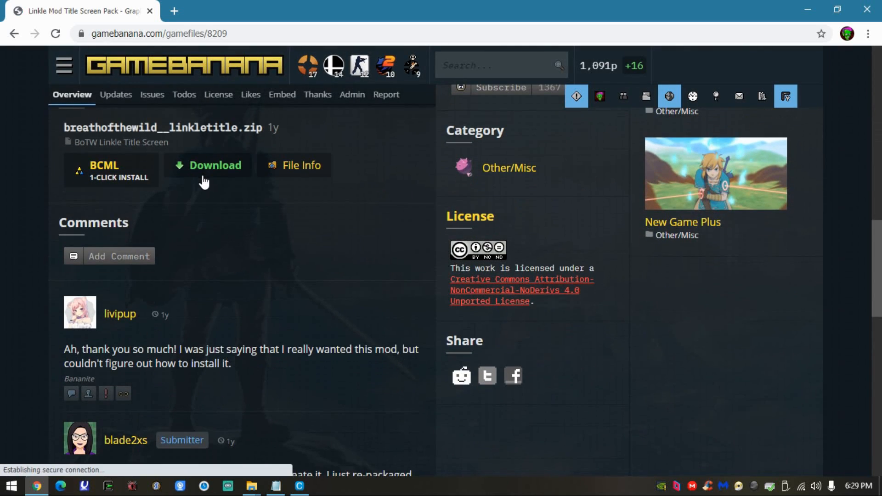
left_click(854, 5)
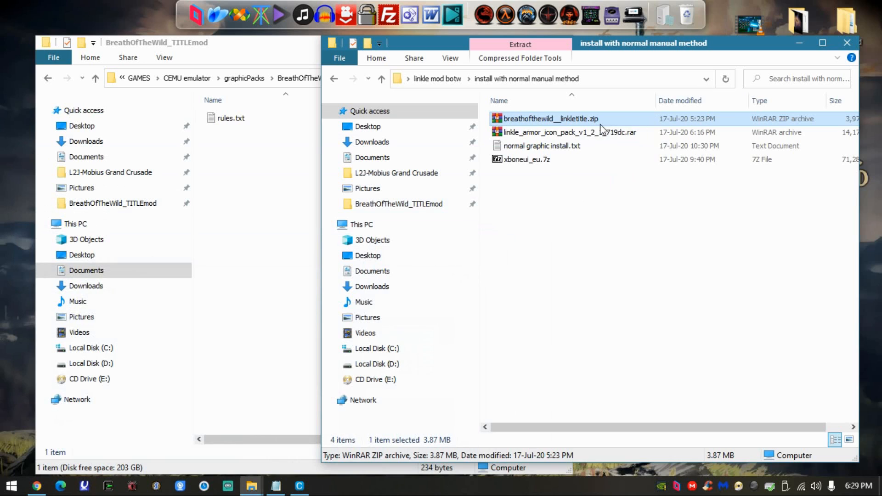
- Extract the content folder from BreathOfTheWild_!LinkleTitle inside breathofthewild__linkletitle.zip into the BreathOfTheWild_TITLEmod folder
double_click(578, 119)
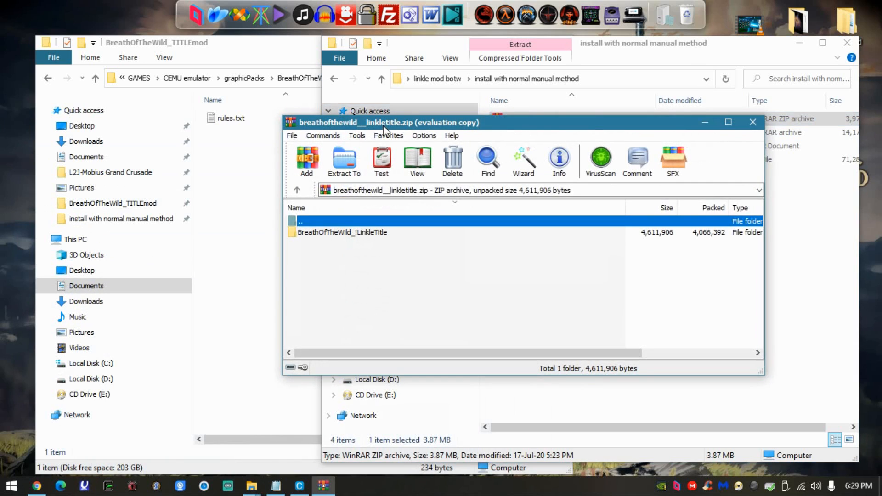
left_click_drag(380, 123, 493, 75)
double_click(431, 181)
left_click(541, 201)
left_click_drag(420, 183, 247, 169)
left_click(622, 248)
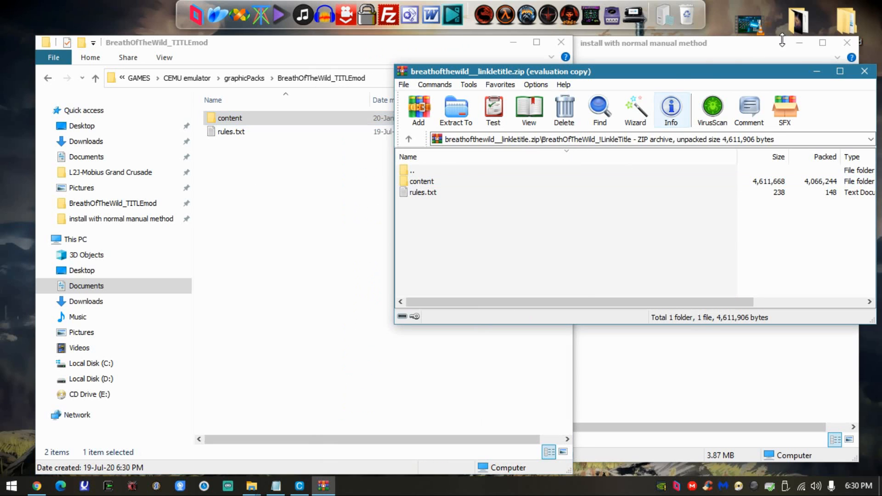
- Close the archive window and both the "install with normal manual method" and BreathOfTheWild_TITLEmod folder windows
left_click(864, 72)
left_click(726, 221)
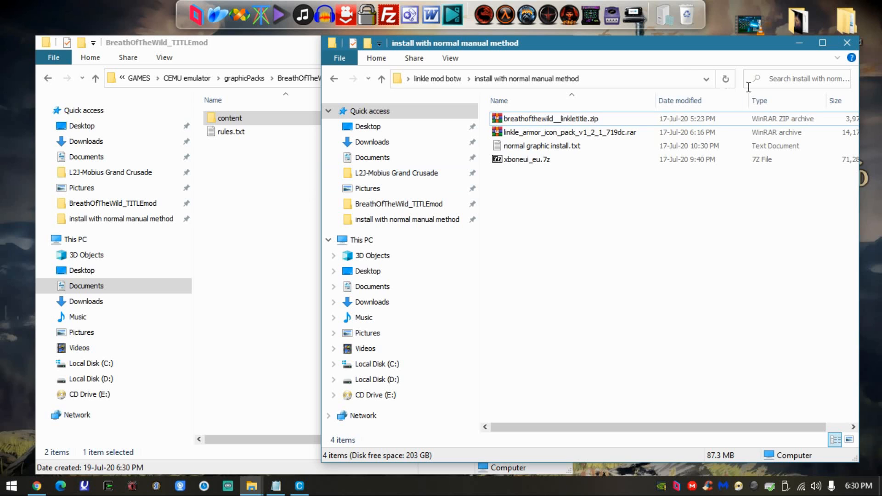
key("alt+F4")
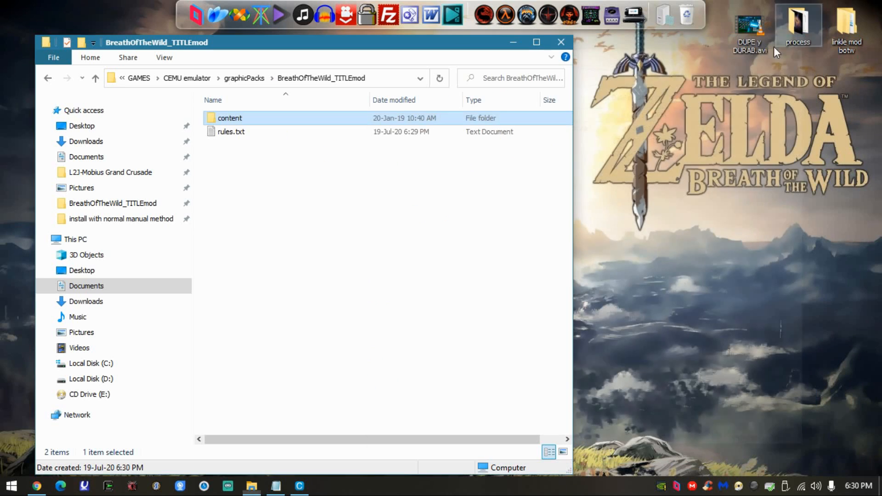
left_click(563, 41)
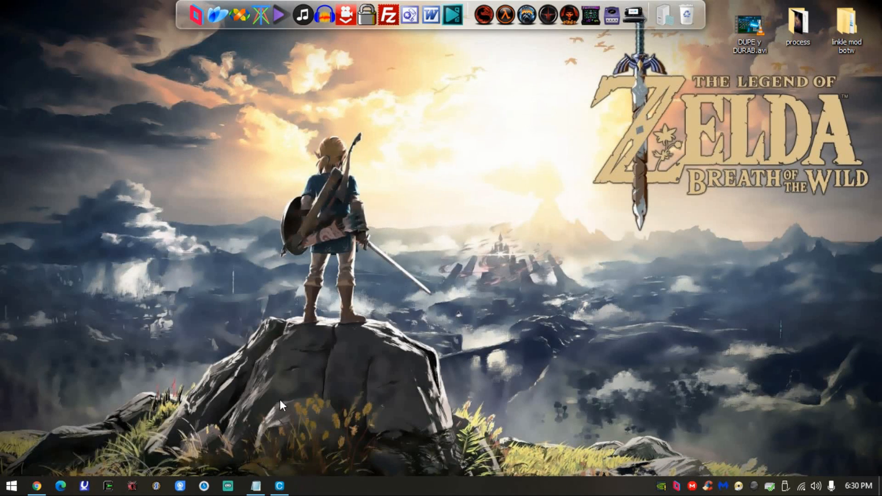
- Switch to Cemu, refresh the game list, and close the emulator so that it can be restarted
left_click(276, 486)
right_click(165, 133)
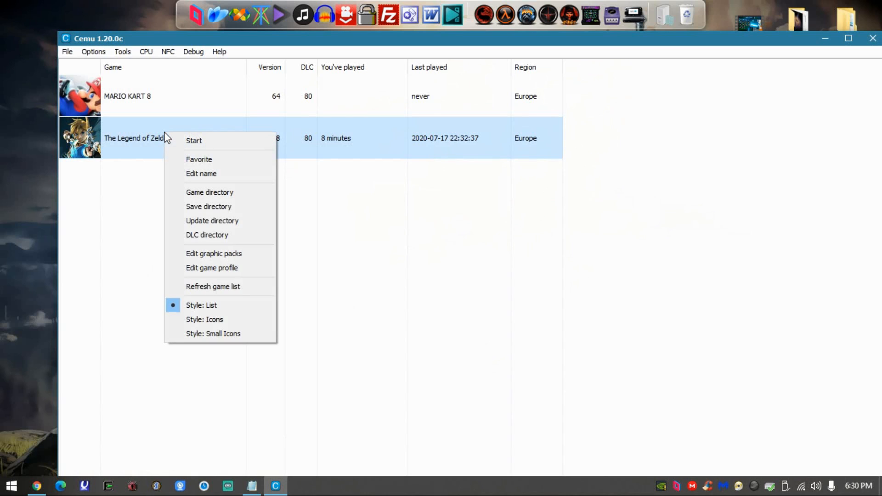
left_click(213, 286)
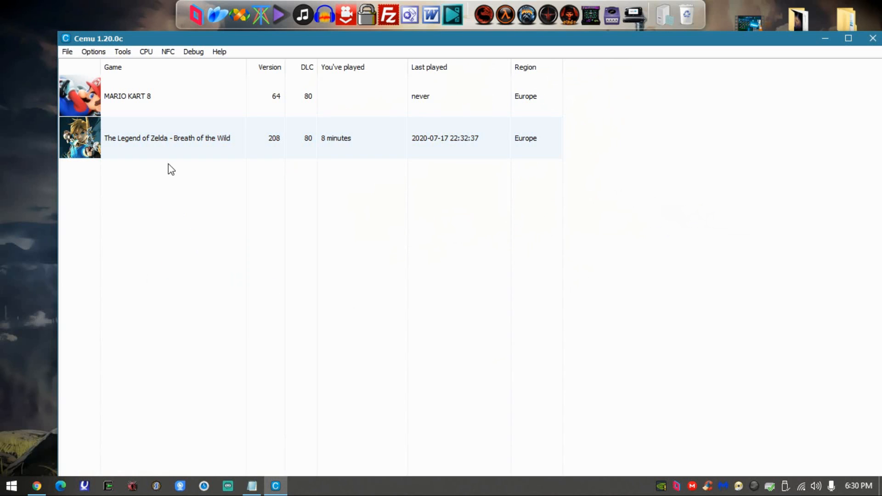
right_click(152, 125)
left_click(872, 38)
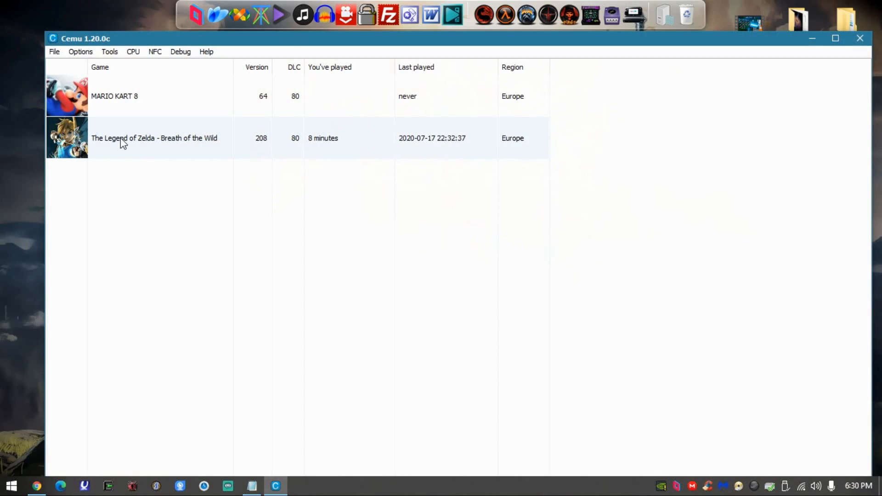
- Open the graphic packs of Breath of the Wild, disable all six packs in the BCML group and collapse it
right_click(121, 138)
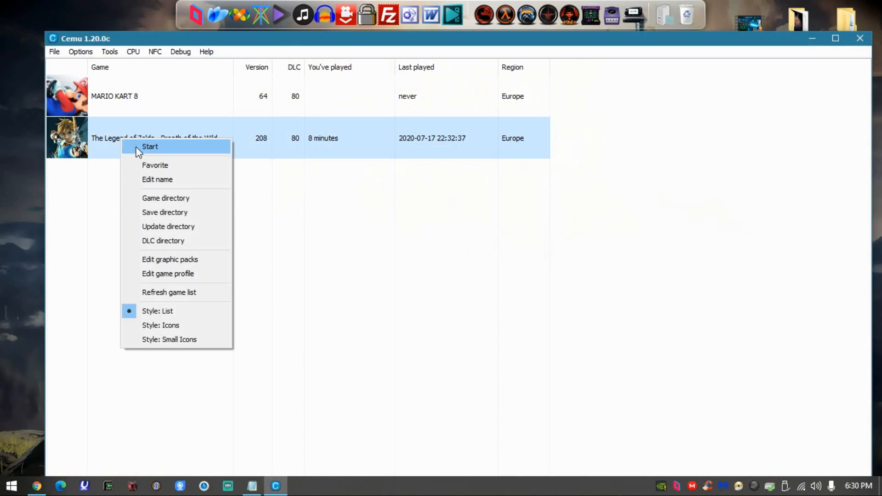
left_click(174, 260)
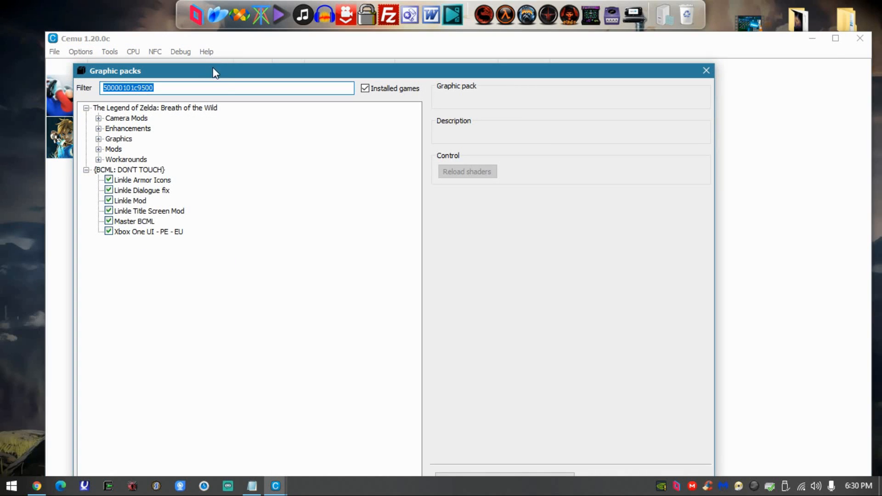
left_click_drag(213, 72, 277, 36)
left_click(173, 145)
left_click(174, 155)
left_click(173, 166)
left_click(173, 176)
left_click(173, 186)
left_click(173, 196)
left_click(150, 135)
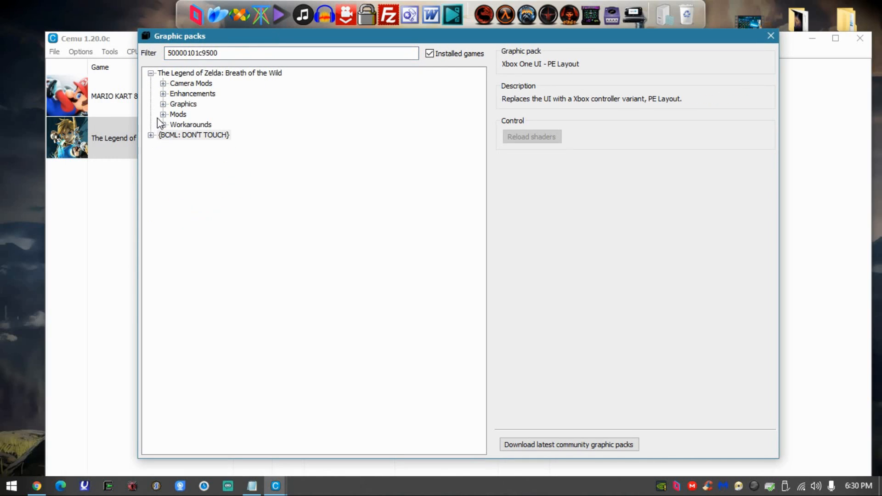
- Enable the Title skin mod pack in the Skin category of the Breath of the Wild mods, then close the graphic packs window
left_click(163, 114)
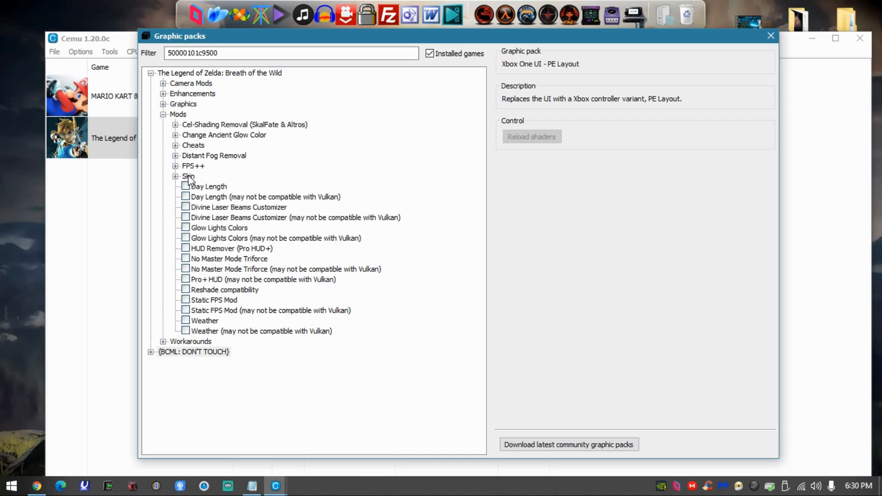
left_click(175, 177)
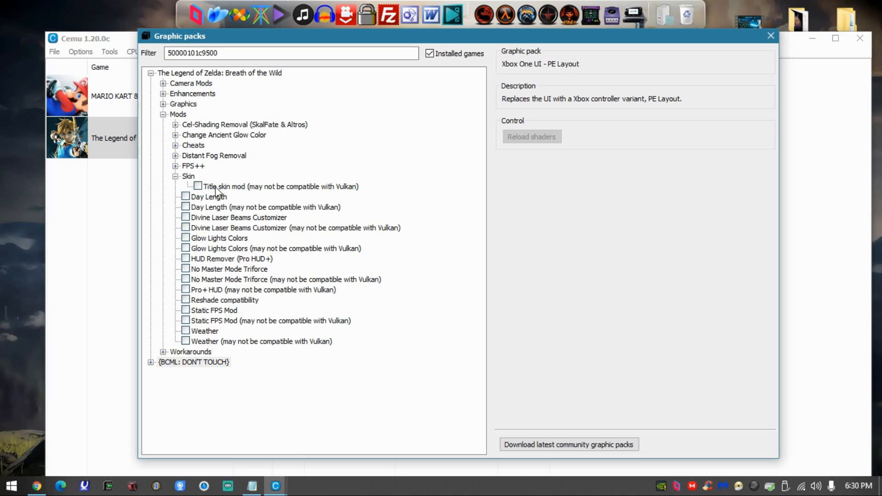
left_click(198, 186)
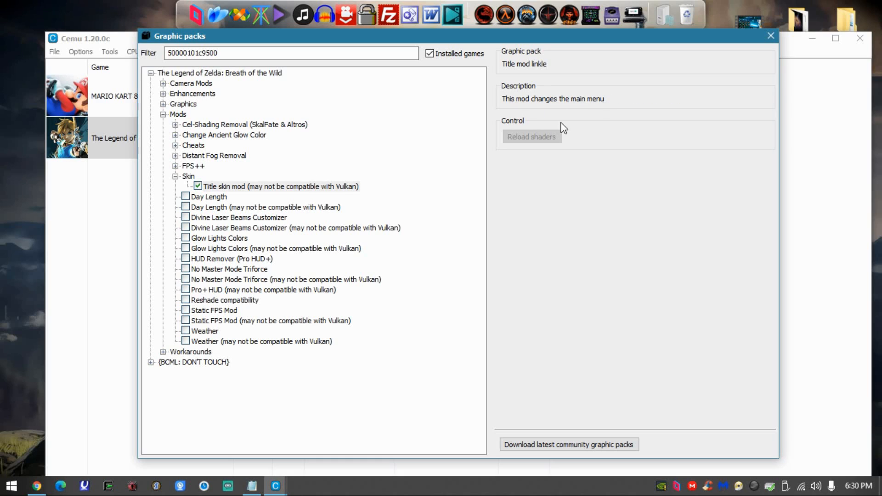
left_click_drag(392, 40, 367, 35)
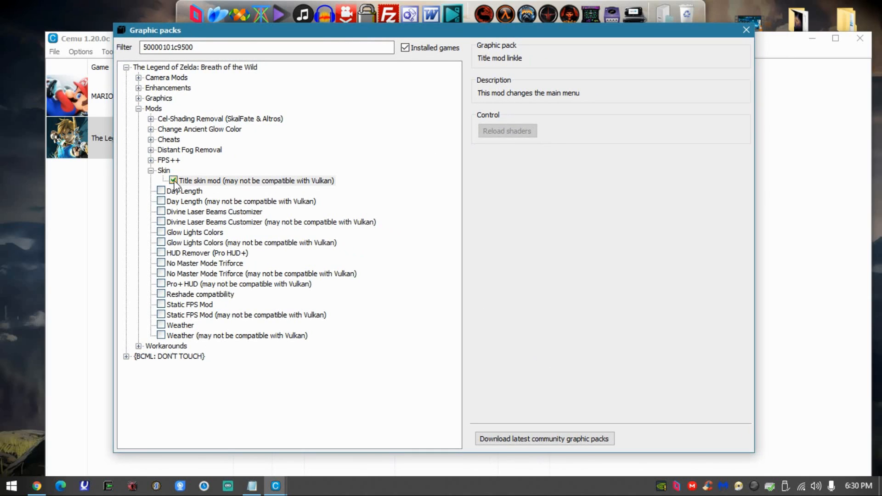
left_click(746, 30)
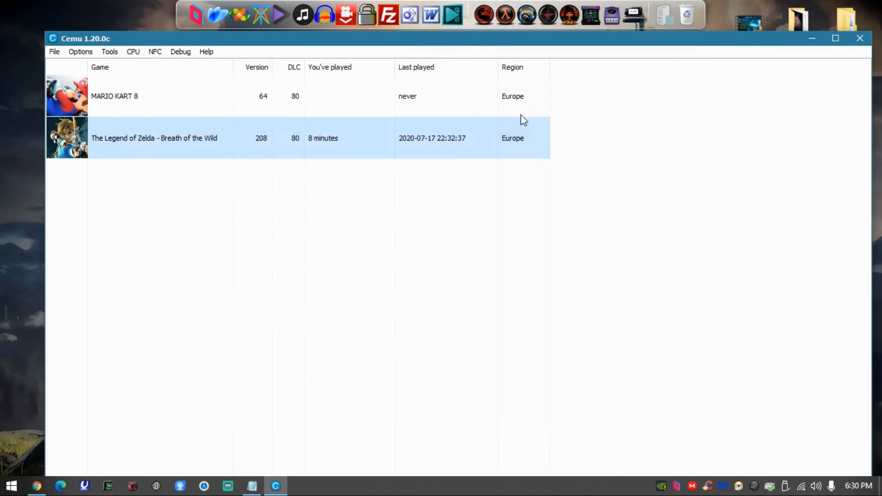
- Start Breath of the Wild to check its title screen with the mod enabled, then close Cemu
double_click(147, 141)
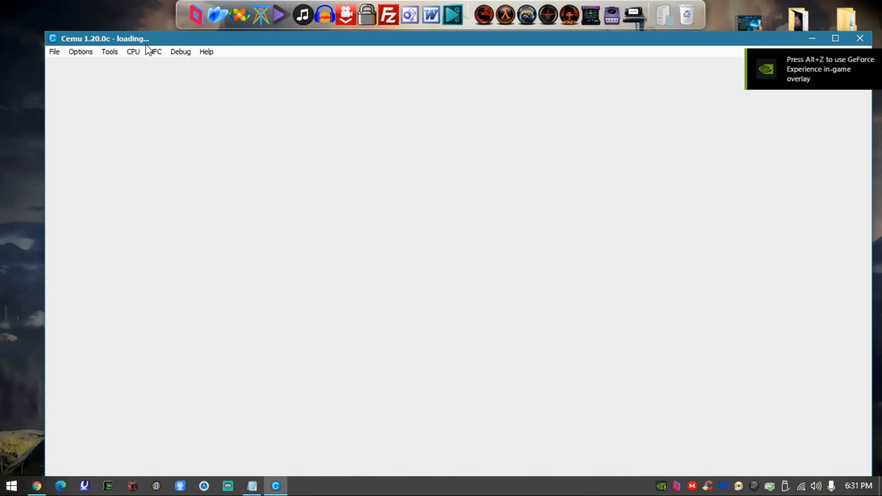
left_click_drag(160, 44, 131, 18)
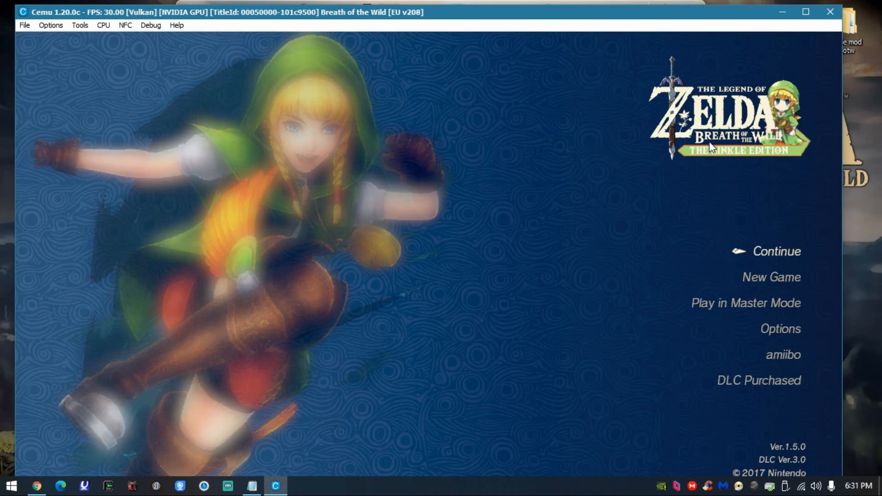
left_click(830, 12)
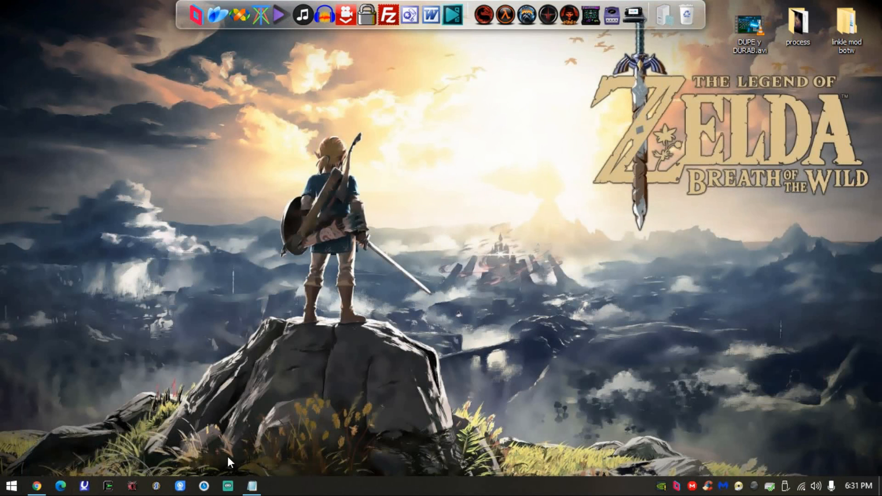
- Open the Documents folder in a File Explorer window
key("super")
left_click(193, 247)
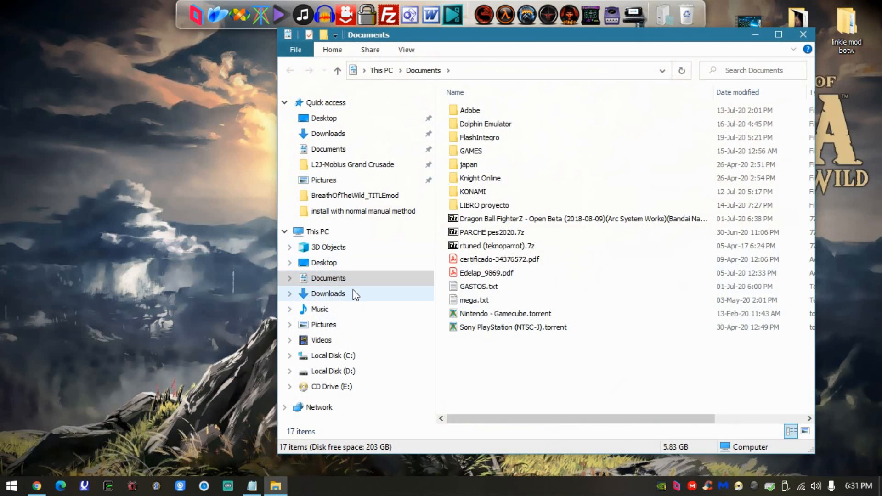
left_click(353, 293)
left_click(379, 278)
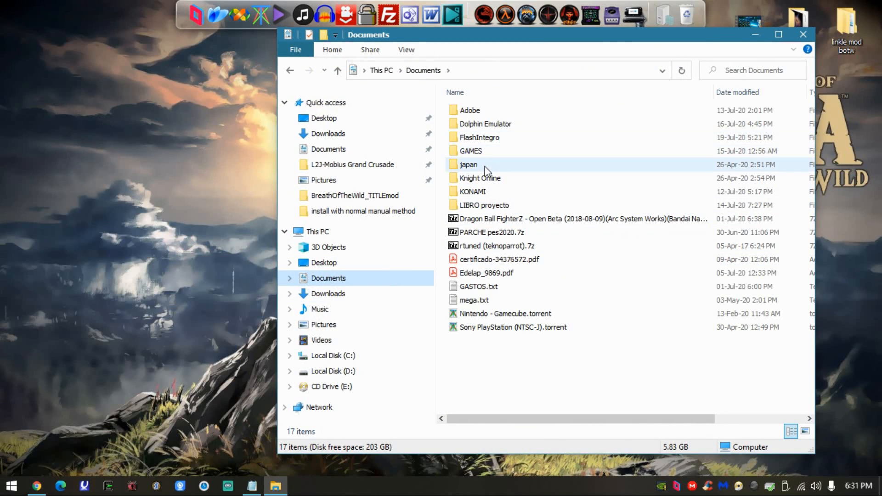
mouse_move(486, 172)
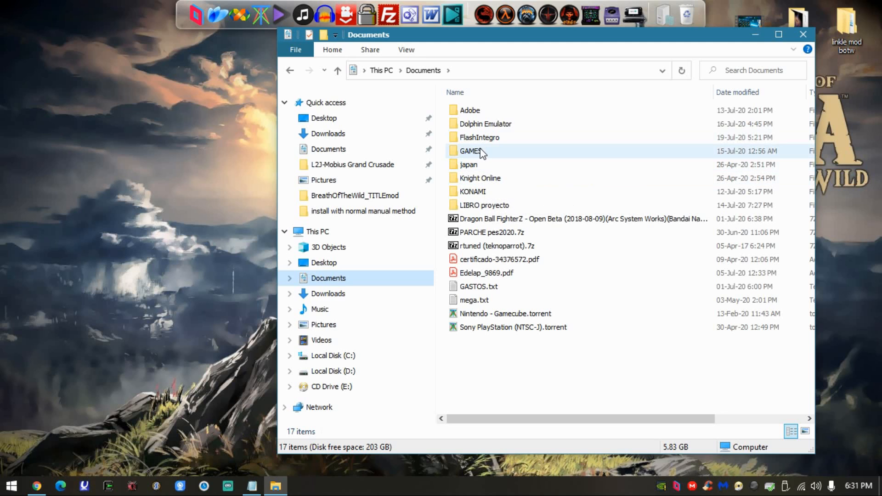
- Switch to Chrome, return to the Linkle Mod page, examine the file extensions in its Files list, and minimize the browser
left_click(37, 486)
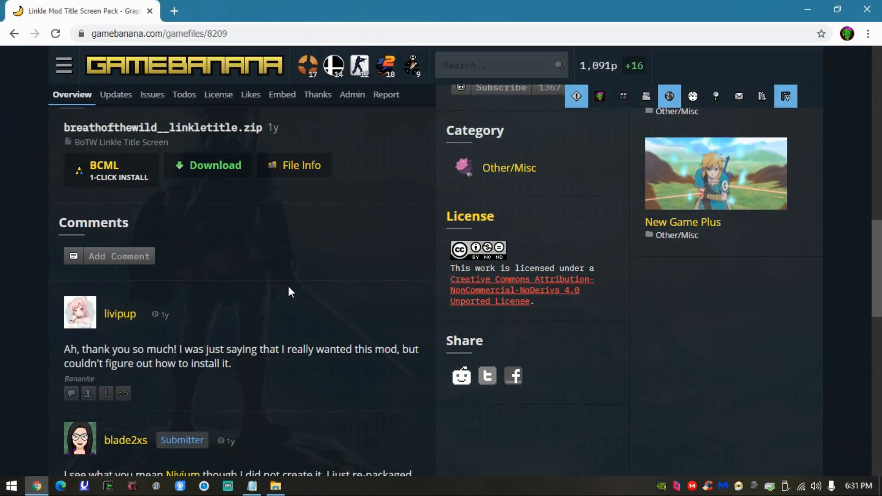
scroll(294, 294, "up", 8)
left_click(10, 36)
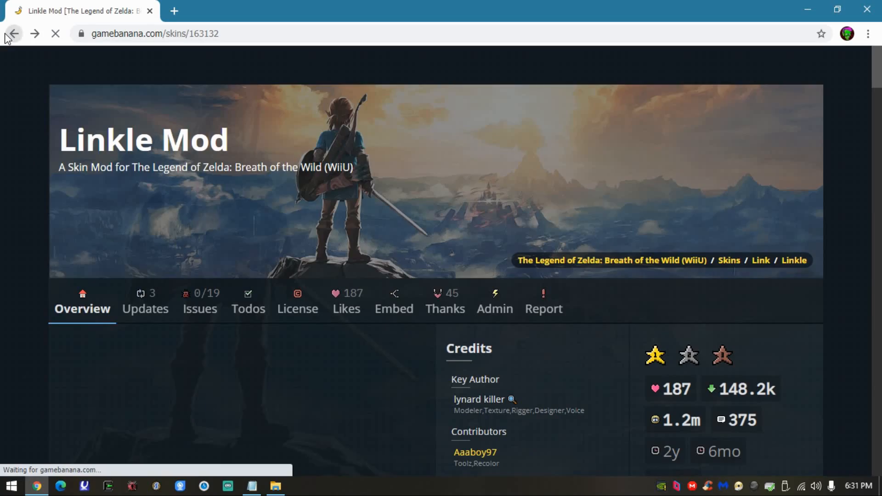
scroll(256, 298, "down", 9)
scroll(267, 328, "up", 9)
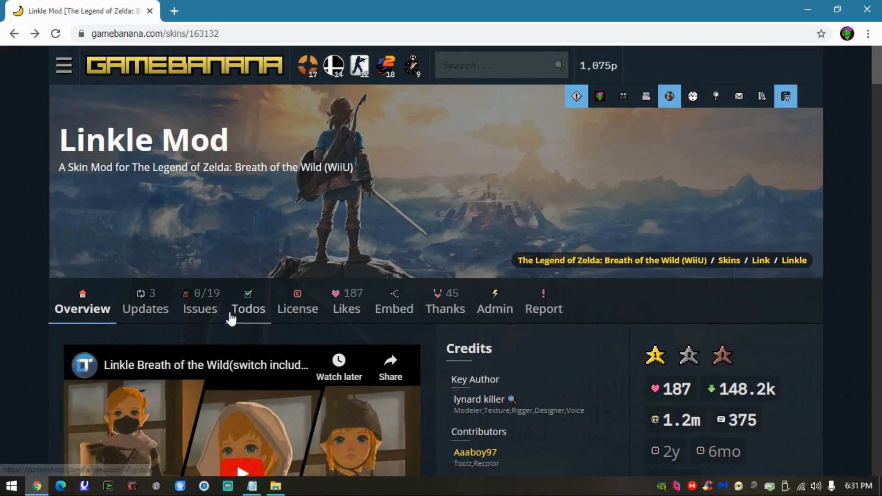
scroll(266, 324, "down", 10)
scroll(276, 316, "down", 10)
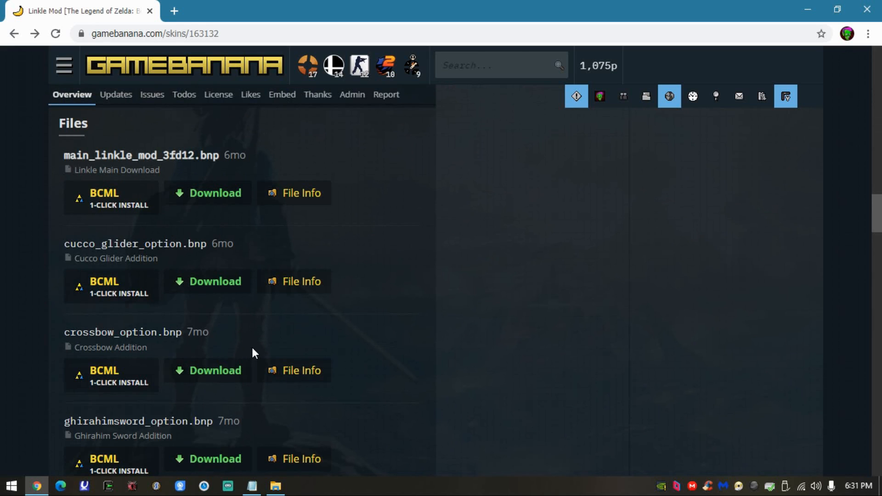
scroll(252, 350, "down", 2)
scroll(226, 354, "up", 3)
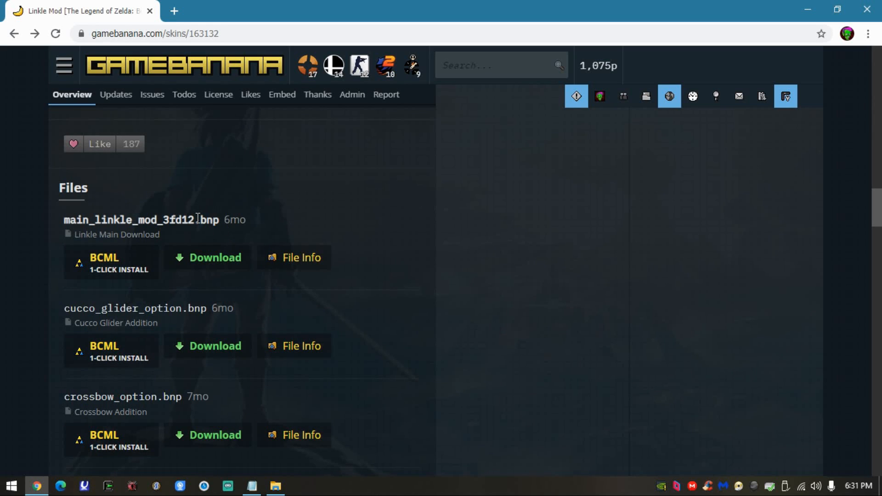
left_click_drag(202, 217, 220, 217)
left_click(809, 10)
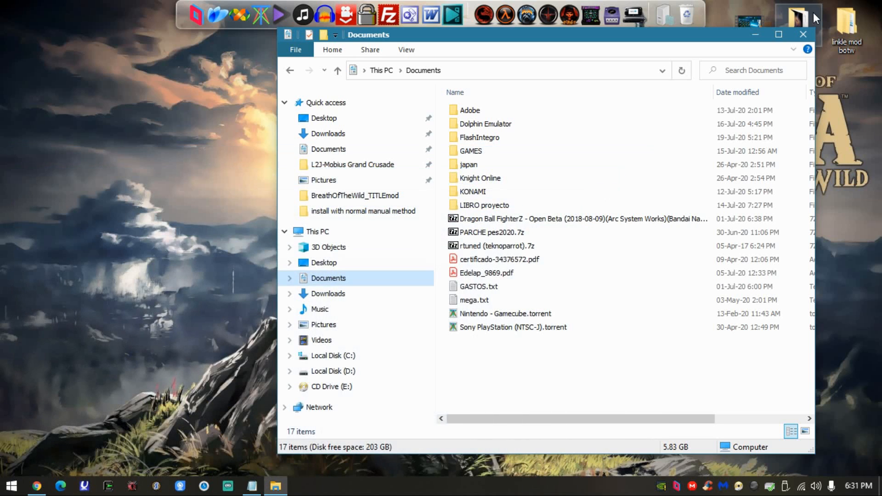
- Open the graphicPacks folder inside GAMES > CEMU emulator in a maximized window and locate the BreathOfTheWild_TITLEmod folder
double_click(530, 148)
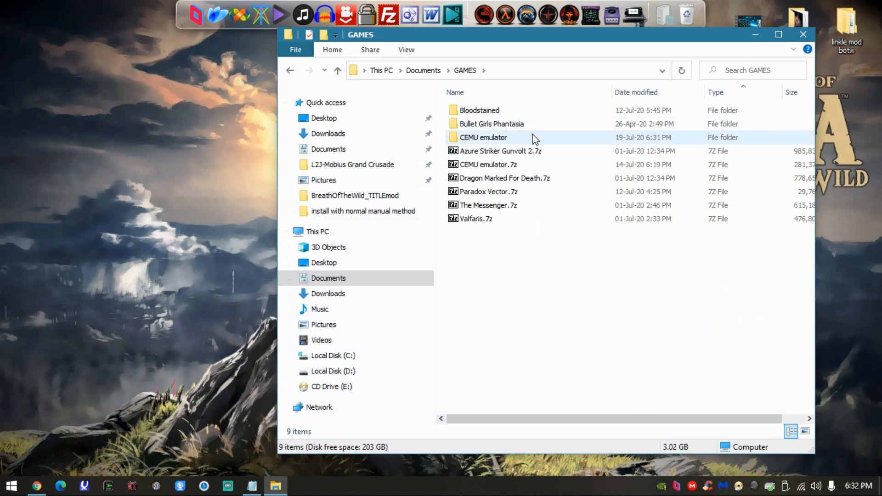
double_click(531, 136)
key("super+Up")
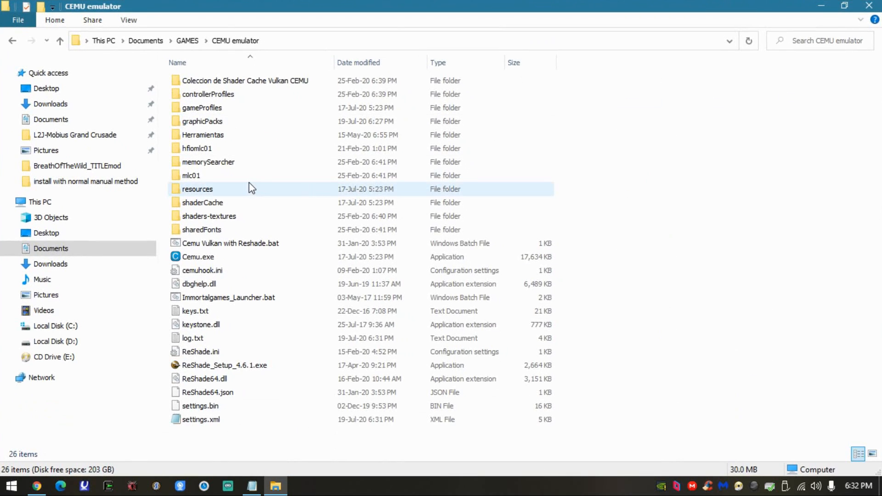
double_click(212, 121)
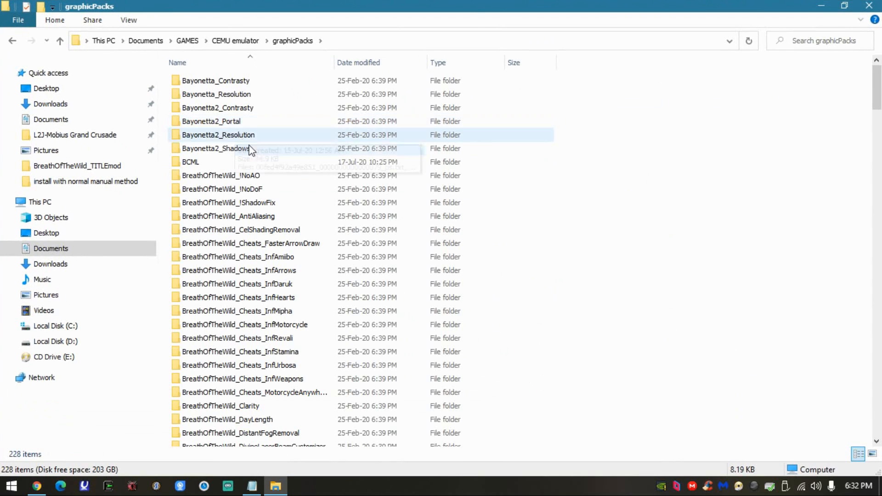
scroll(246, 174, "down", 7)
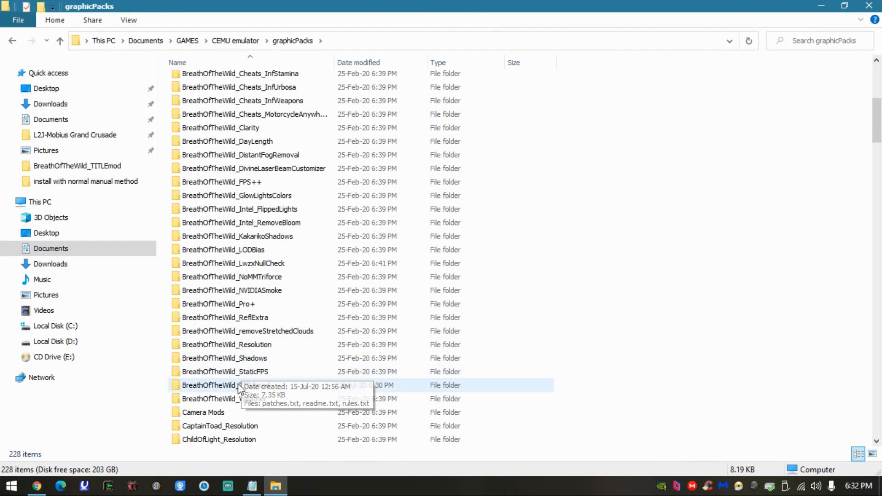
- Delete the BreathOfTheWild_TITLEmod folder from graphicPacks, empty the Recycle Bin, and minimize the folder window
left_click(248, 385)
key("Delete")
left_click_drag(563, 3, 340, 25)
right_click(688, 16)
left_click(707, 39)
left_click(492, 253)
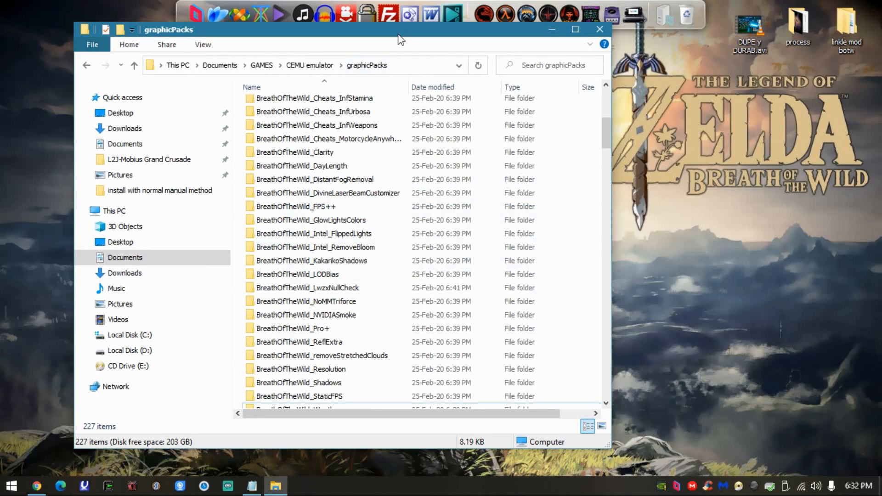
double_click(402, 32)
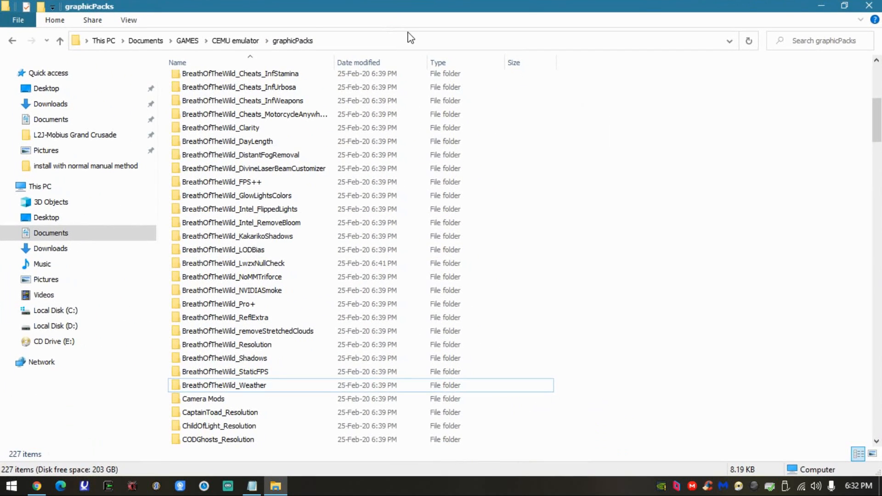
left_click(819, 8)
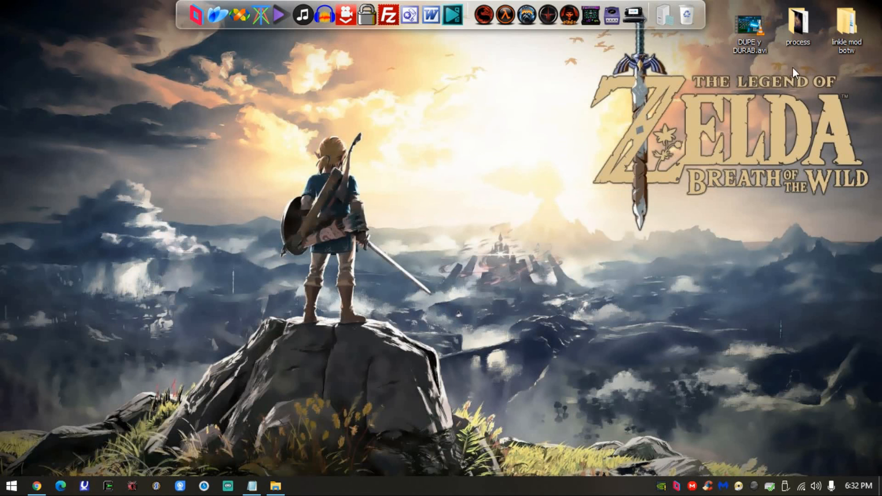
- Open the install with bcml folder inside linkle mod botw and highlight "bcml" in the setup file's name without renaming it
double_click(834, 30)
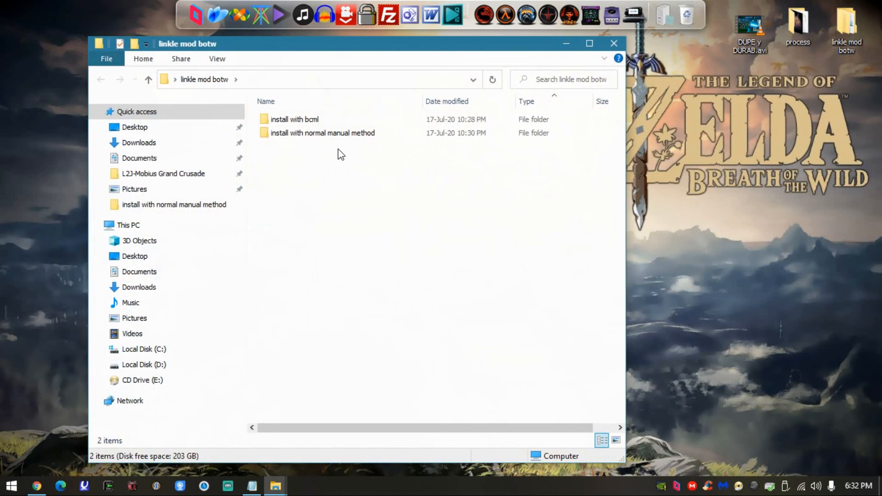
double_click(331, 120)
left_click(294, 120)
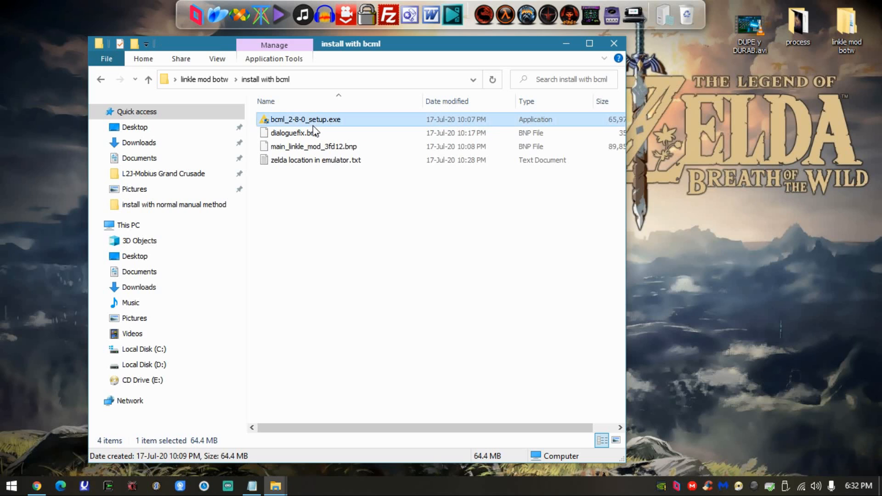
key("F2")
left_click_drag(287, 120, 270, 121)
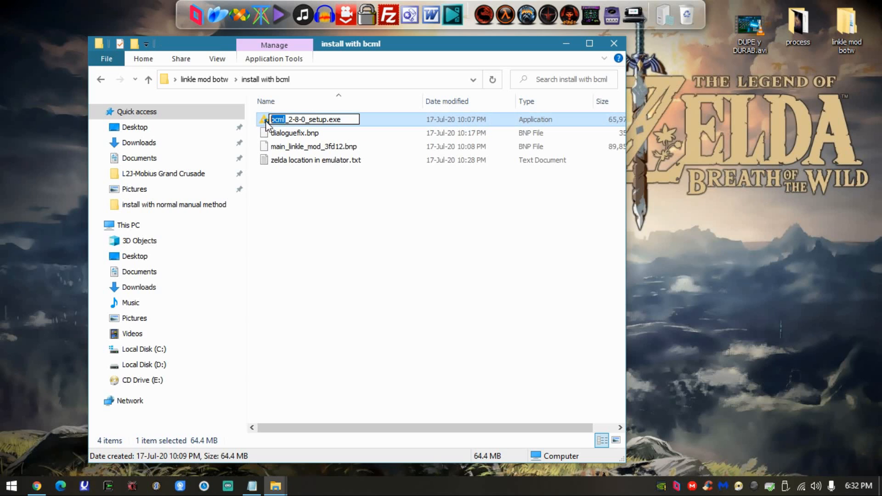
left_click(316, 136)
- Run bcml_2-8-0_setup.exe and install BCML 2.8.0 for anyone using the computer in C:\Program Files\BCML
double_click(329, 120)
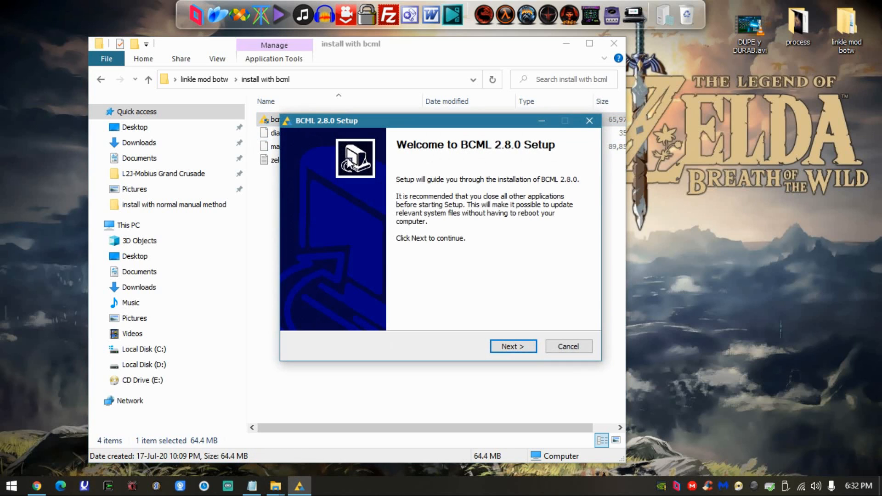
left_click(524, 350)
left_click(375, 232)
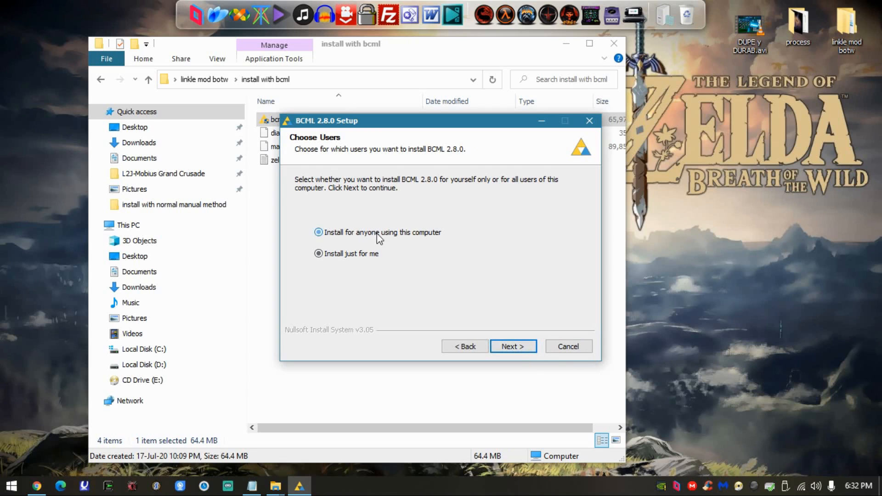
left_click(521, 348)
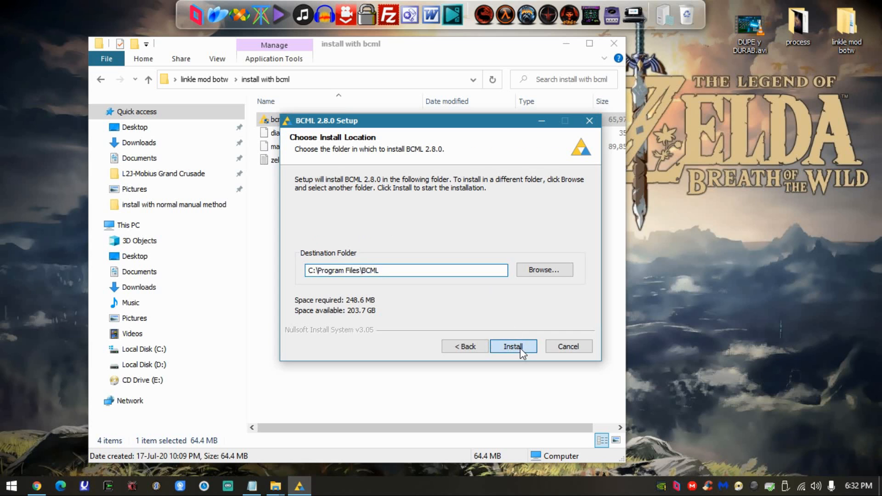
left_click(521, 348)
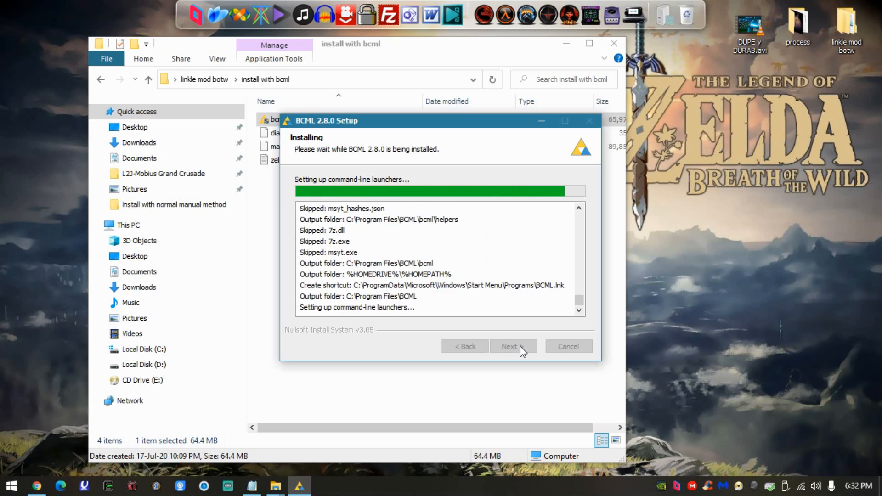
left_click(520, 346)
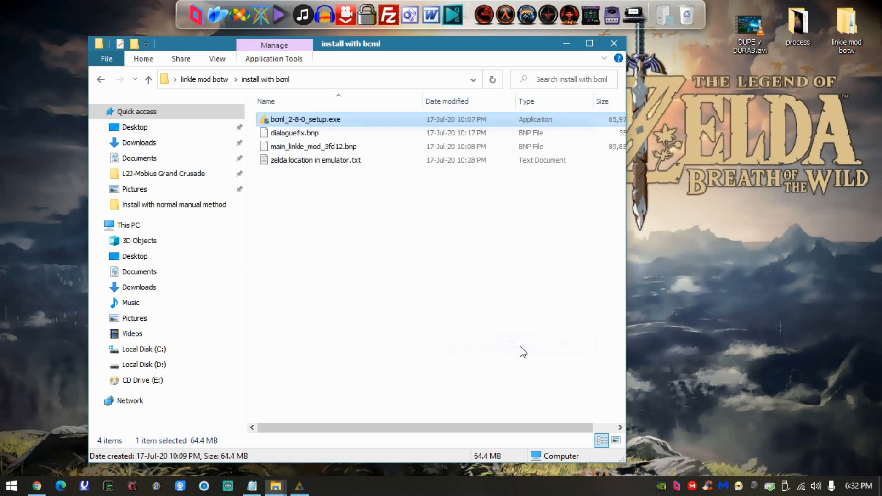
- Launch BCML and examine the details of the Linkle Armor Icons, Linkle Title Screen Mod and Linkle Dialogue fix entries
left_click(11, 486)
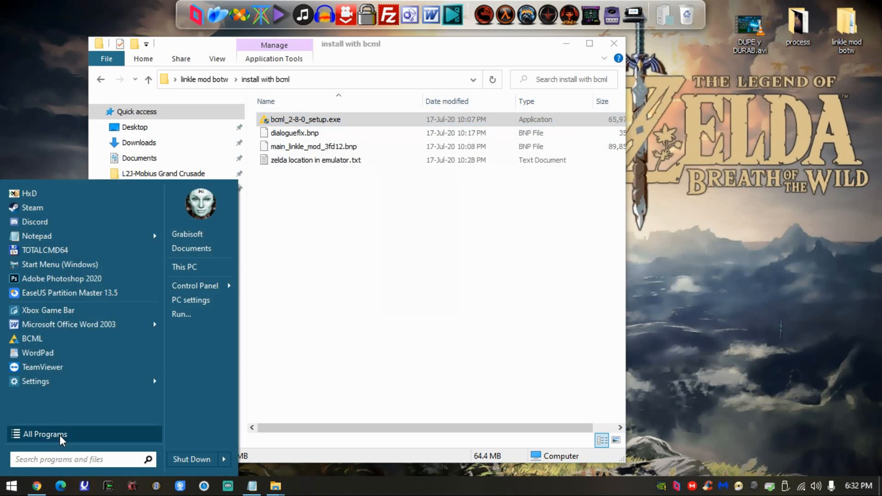
left_click(35, 340)
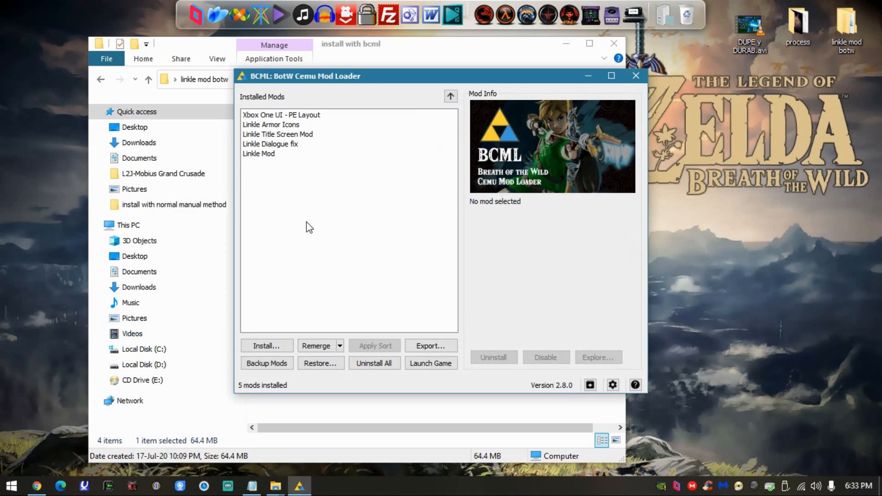
left_click(311, 125)
left_click(298, 134)
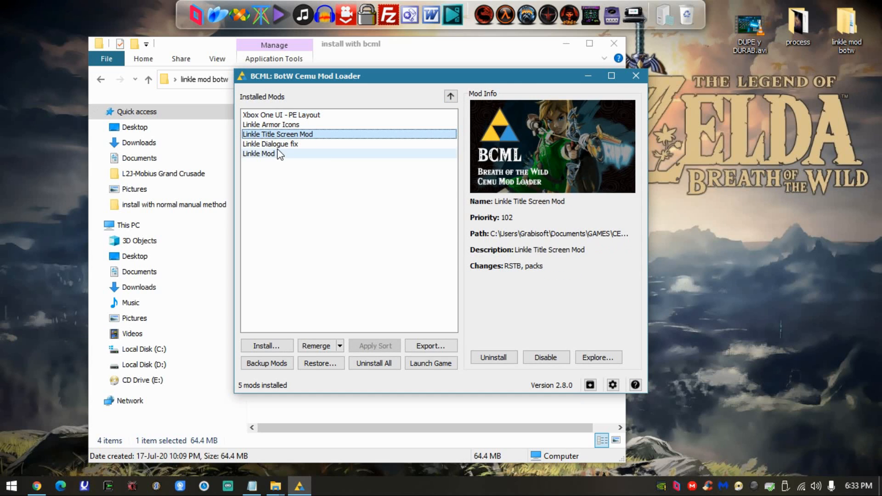
left_click(288, 144)
left_click(312, 135)
left_click(320, 125)
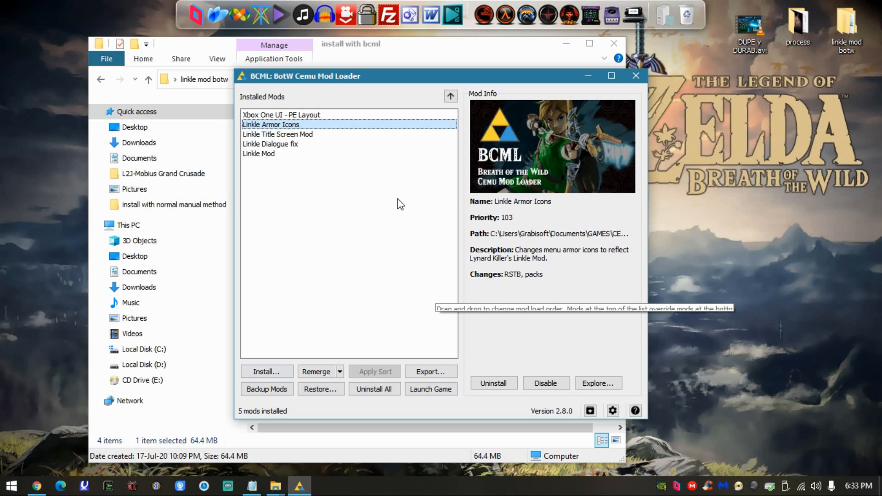
left_click_drag(466, 77, 456, 76)
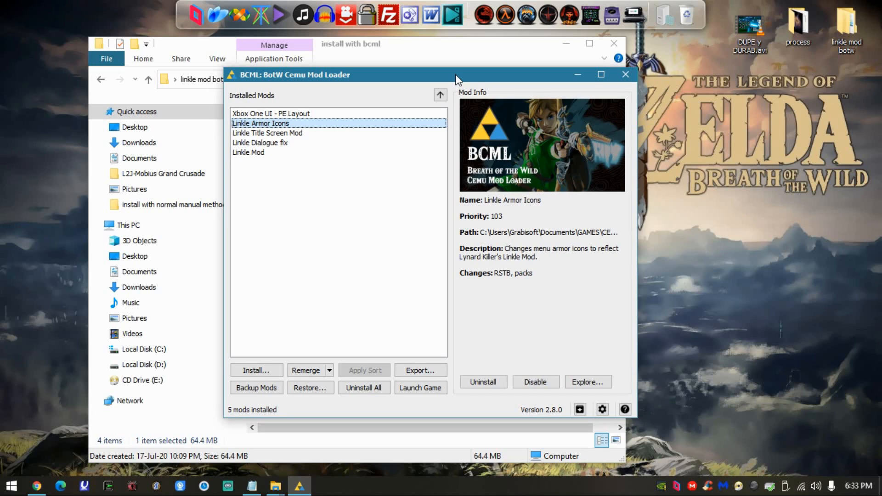
- Bring the File Explorer window forward and open the CEMU emulator folder in Documents > GAMES
left_click_drag(416, 72, 390, 43)
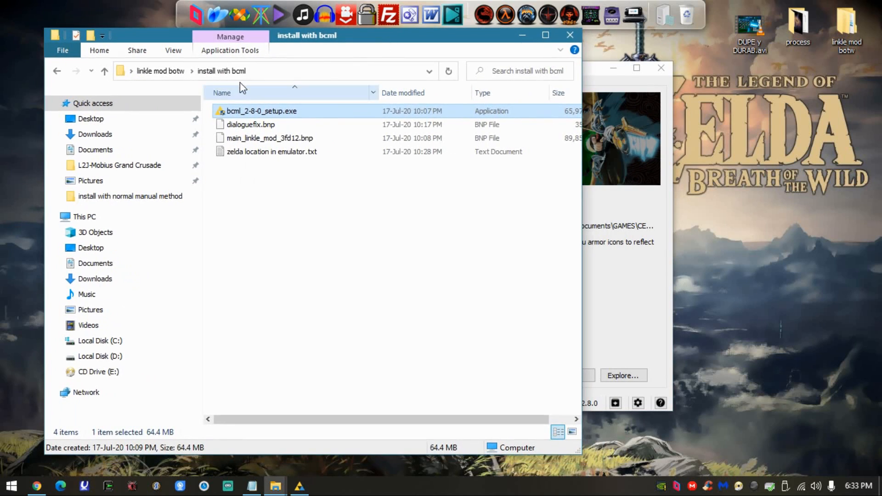
left_click(118, 265)
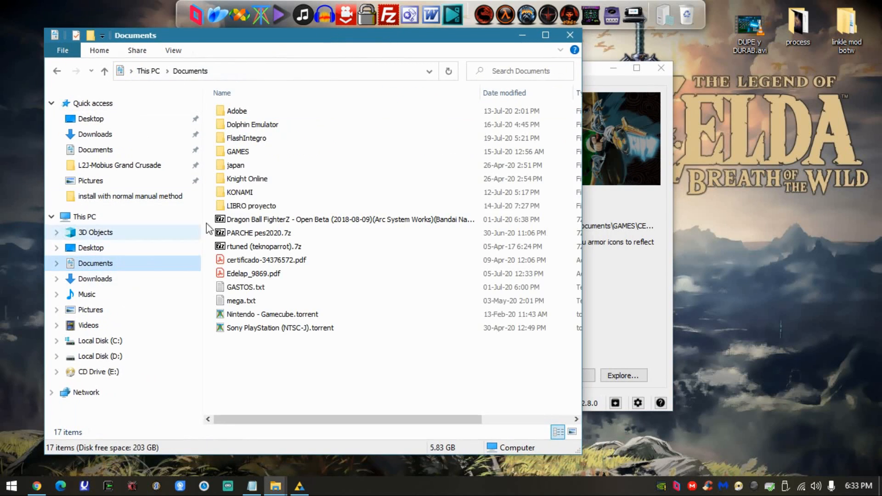
double_click(255, 152)
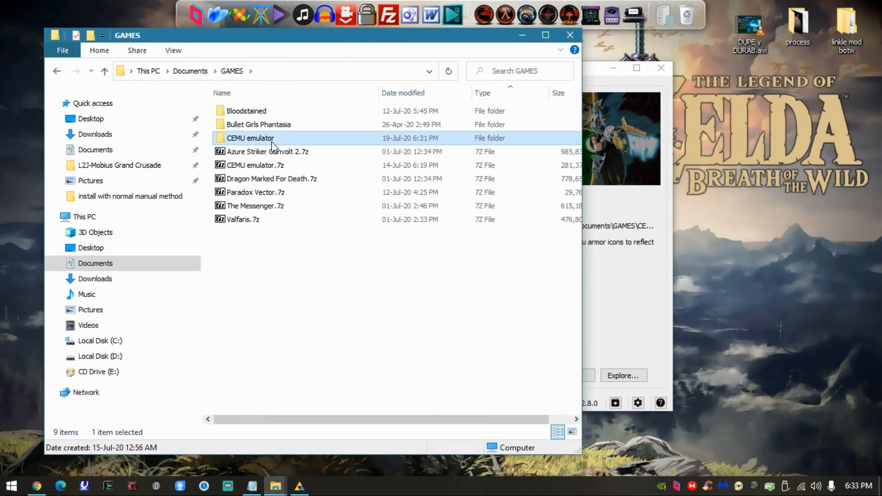
double_click(250, 137)
scroll(337, 213, "down", 1)
scroll(349, 216, "up", 1)
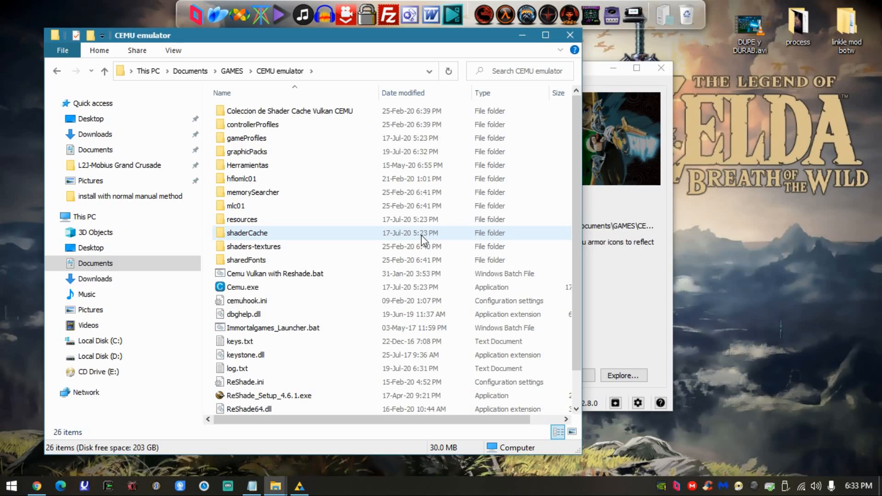
- Close the graphicPacks window and the normal graphic install.txt notes
left_click(277, 487)
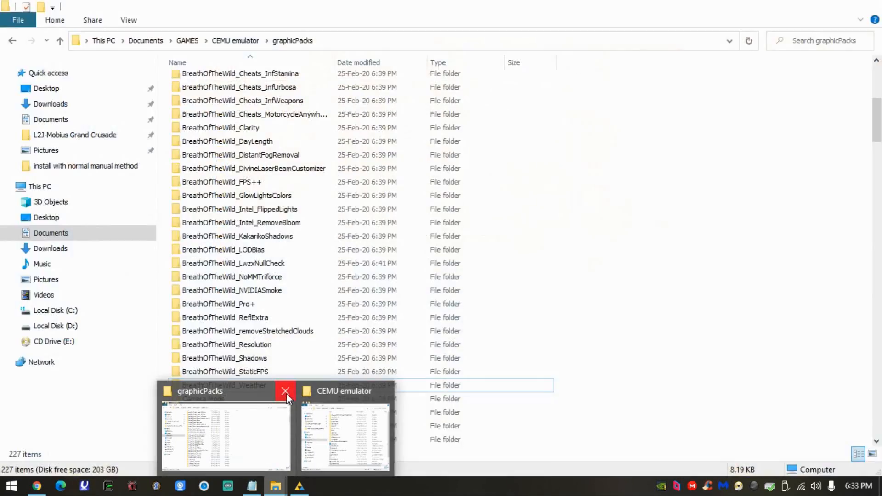
left_click(285, 391)
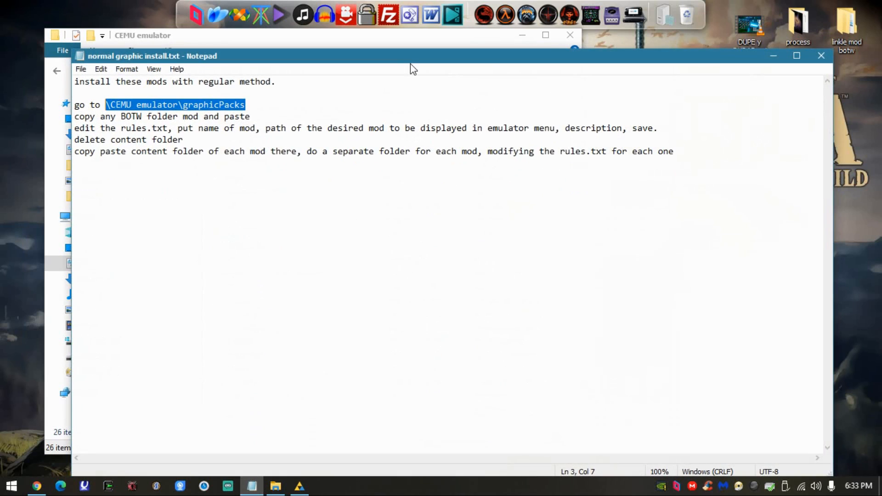
left_click(821, 56)
- Open zelda location in emulator.txt from the install with bcml folder, highlight the path mlc01\usr\title\00050000\101c9500, and move the note aside
double_click(847, 25)
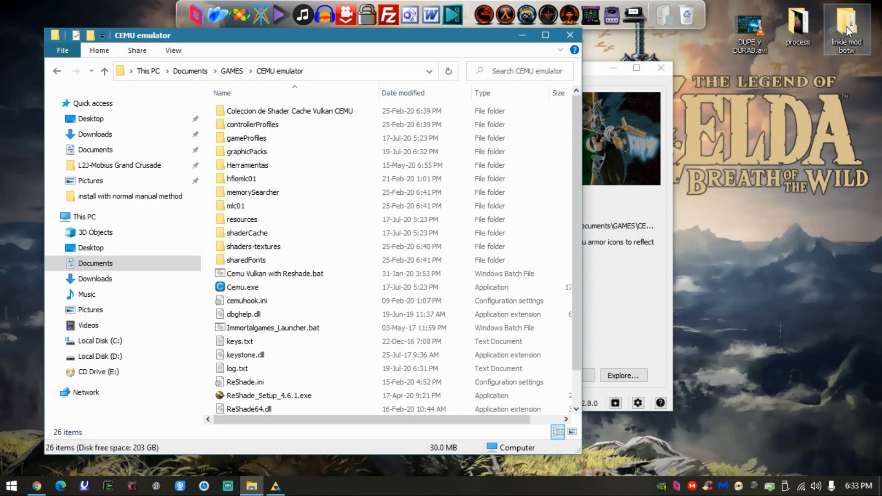
double_click(334, 107)
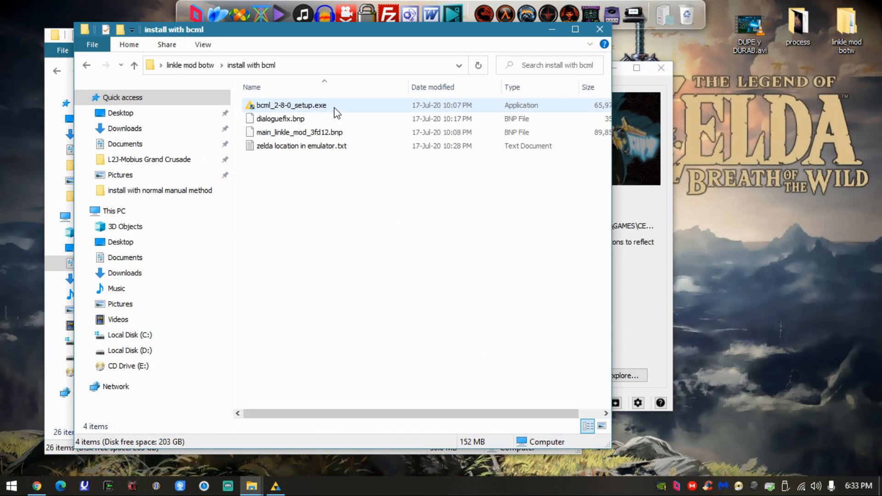
double_click(285, 152)
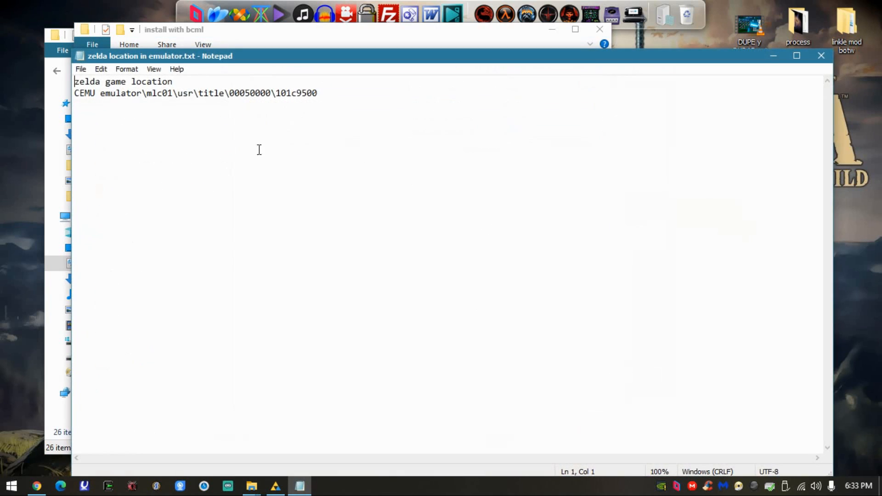
left_click_drag(343, 92, 148, 94)
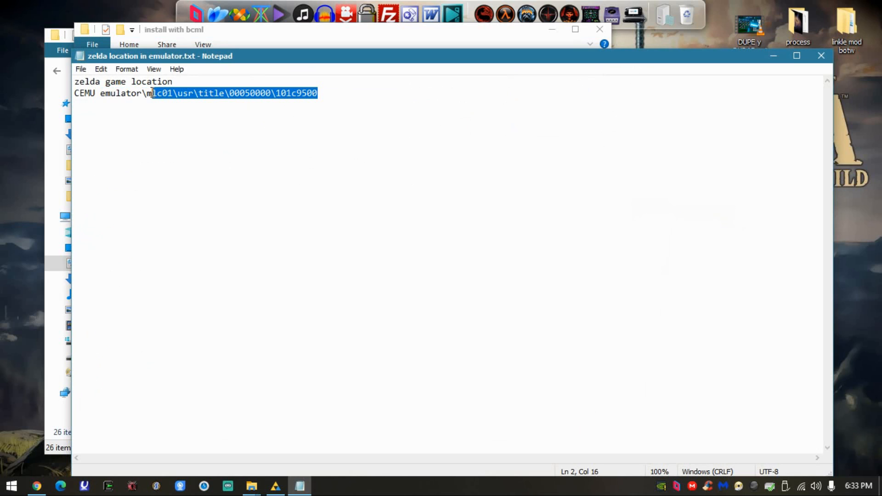
left_click_drag(188, 60, 617, 191)
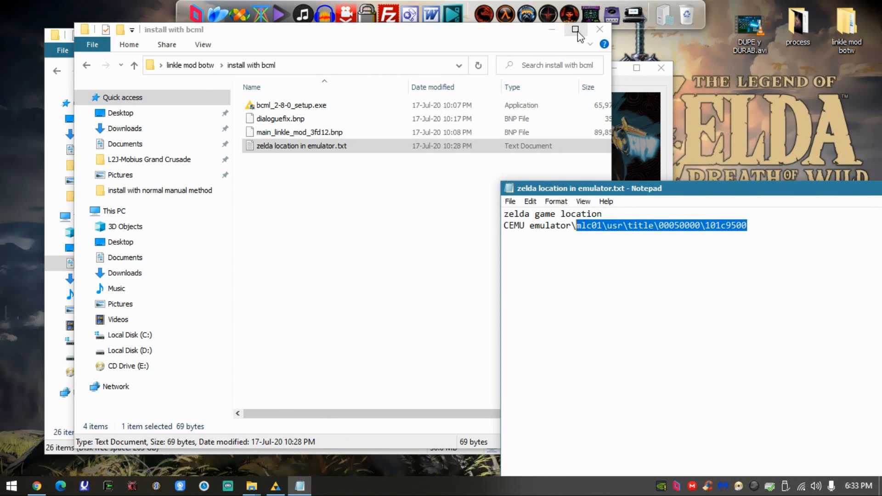
- Close the install with bcml window and open mlc01\usr\title inside the CEMU emulator folder
left_click(599, 28)
left_click_drag(330, 35, 268, 32)
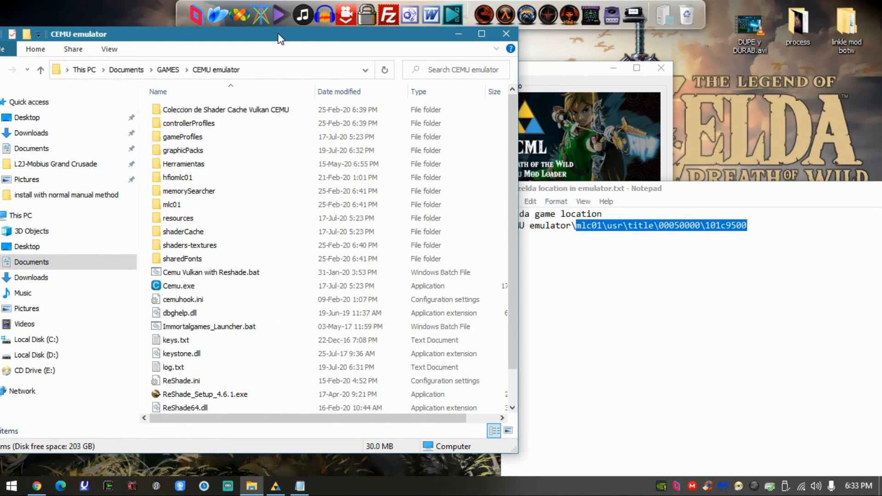
double_click(173, 208)
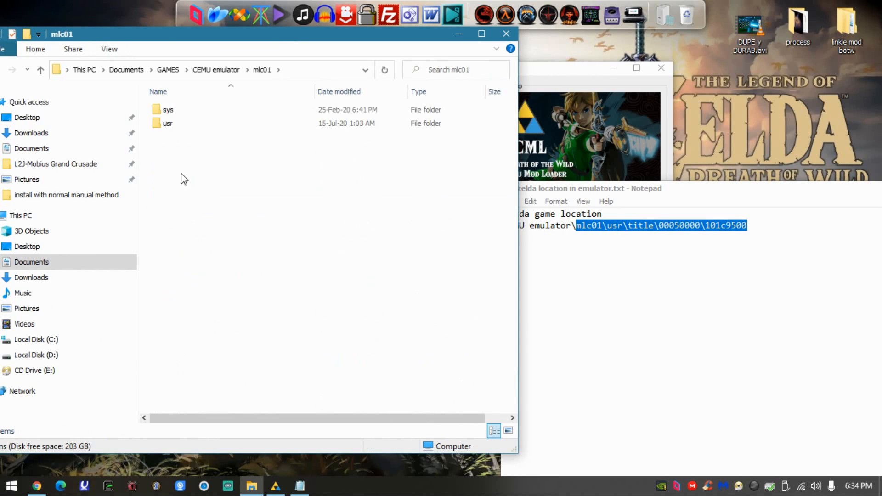
double_click(183, 130)
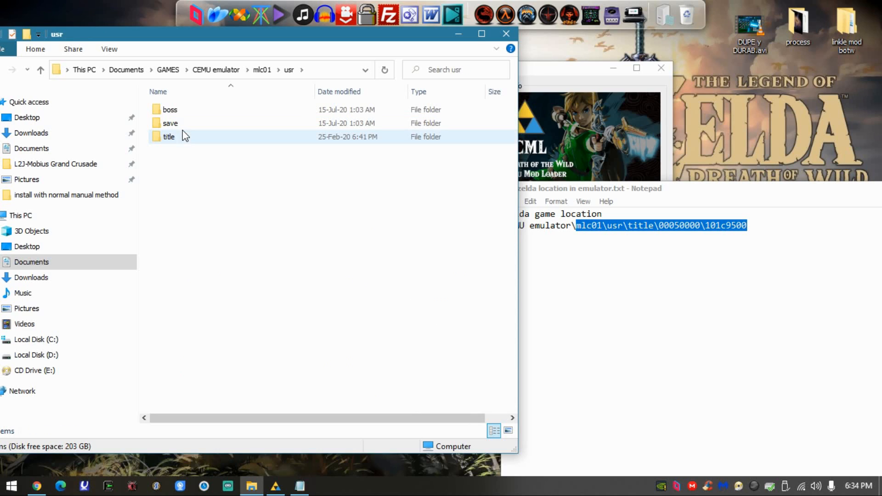
double_click(178, 133)
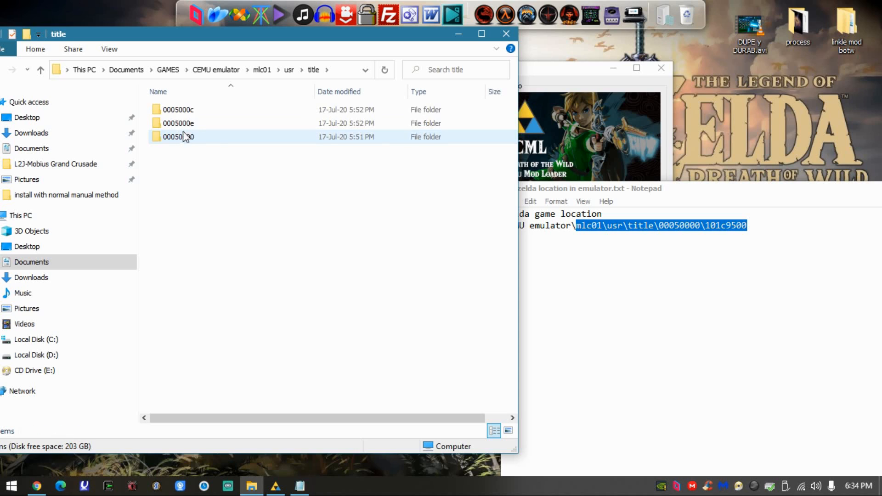
- Check the combined size of the three folders in title through their properties, and select only the 00050000 folder
left_click_drag(240, 178, 197, 122)
right_click(196, 121)
left_click(285, 453)
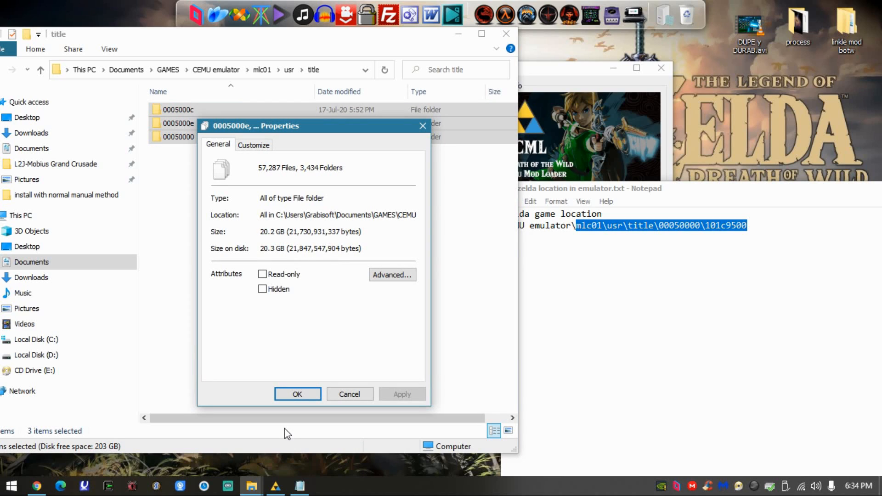
left_click(349, 394)
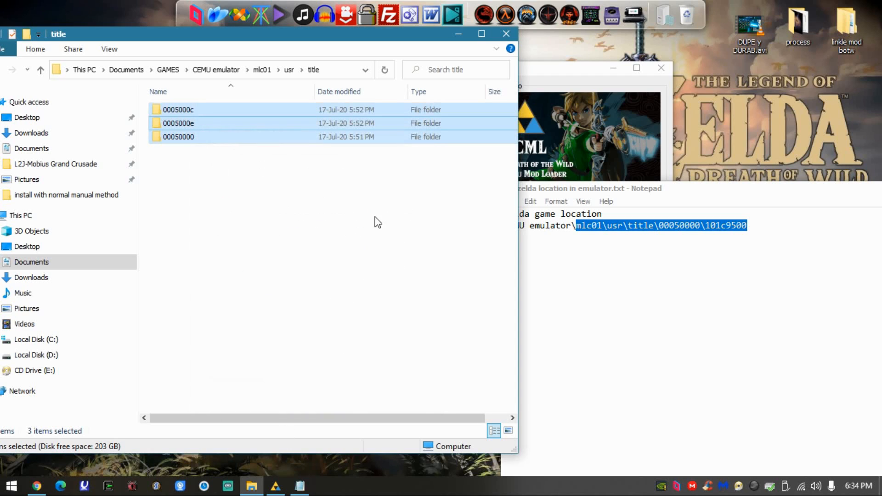
left_click(287, 155)
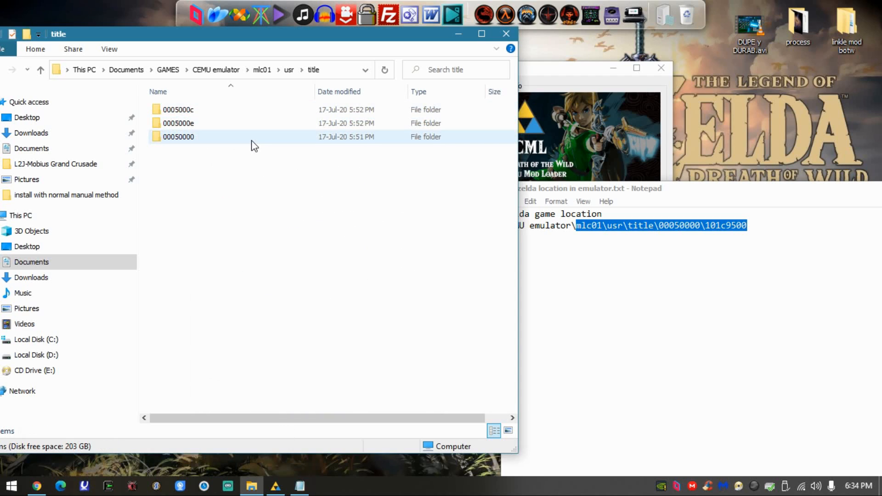
left_click(176, 140)
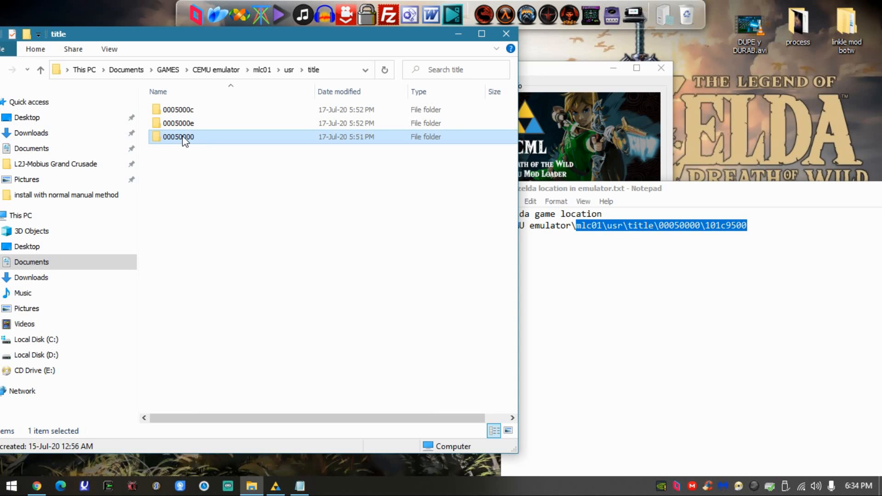
- Open the 00050000 folder and check the size of its 1010ed00 subfolder through its properties
double_click(203, 139)
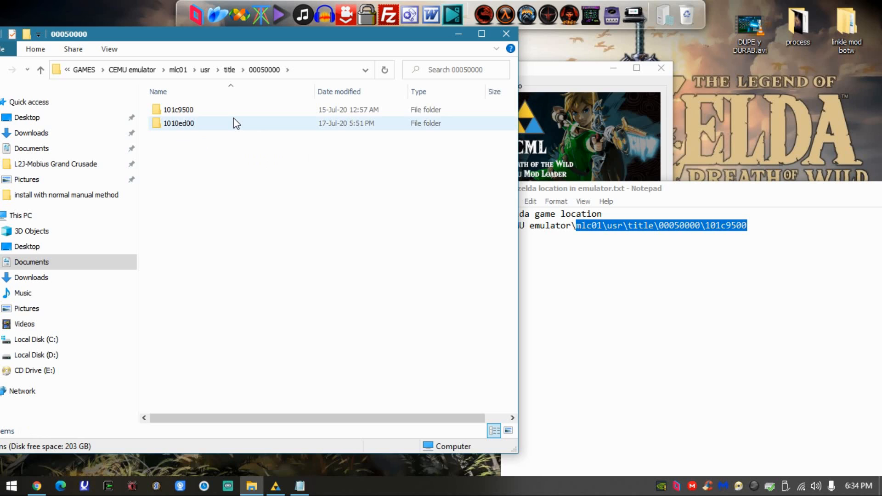
left_click(201, 113)
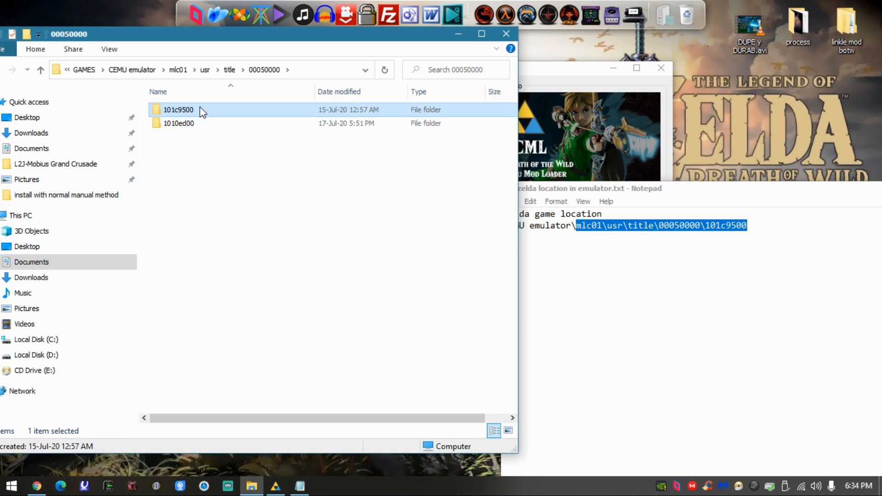
left_click(199, 124)
right_click(225, 123)
left_click(303, 466)
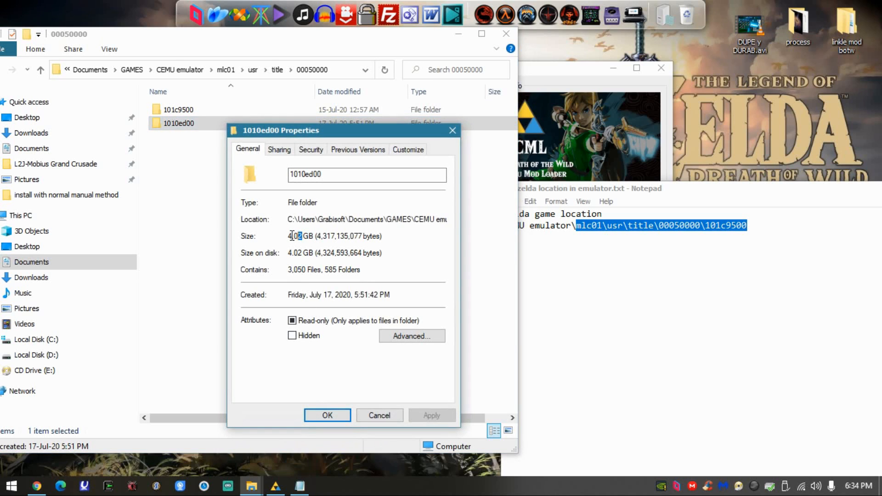
left_click_drag(310, 235, 287, 236)
left_click(373, 414)
- Check the size of the 101c9500 folder through its properties
left_click(202, 111)
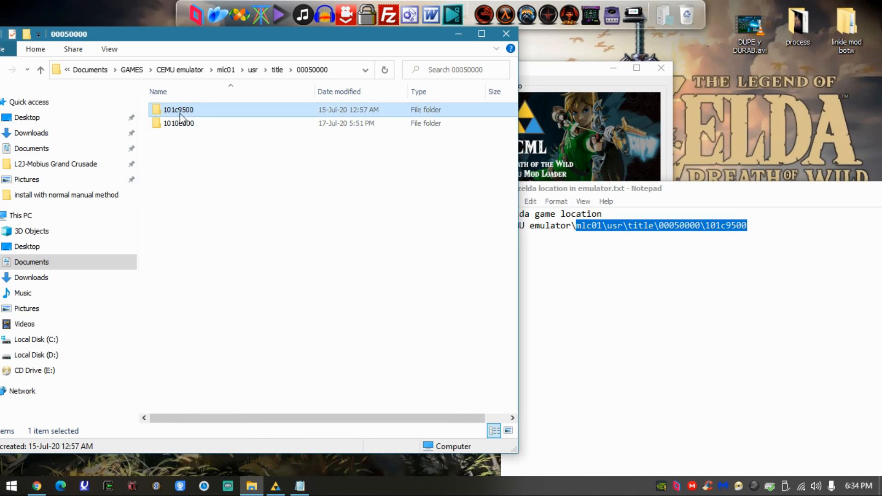
right_click(198, 110)
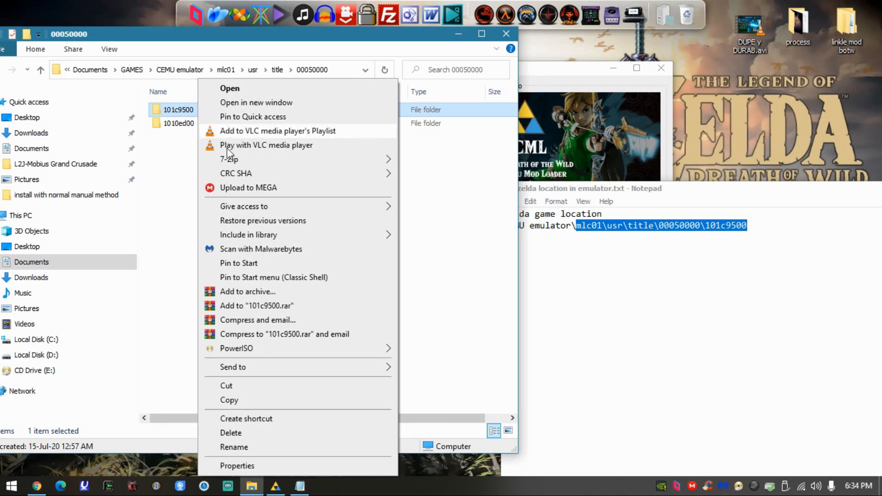
left_click(244, 466)
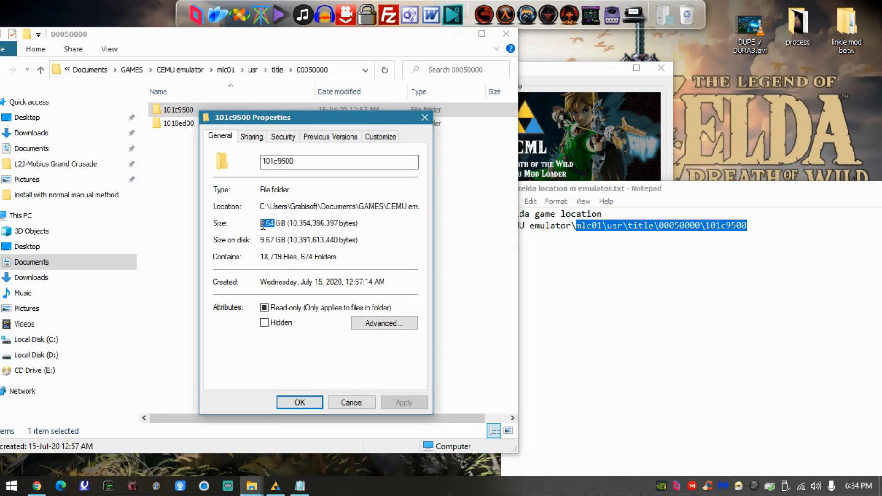
left_click(347, 401)
- Highlight the path CEMU emulator\mlc01\usr\title\00050000\101c9500 in the note and bring the BCML window forward
left_click(721, 230)
left_click_drag(753, 229, 508, 223)
double_click(565, 71)
double_click(564, 3)
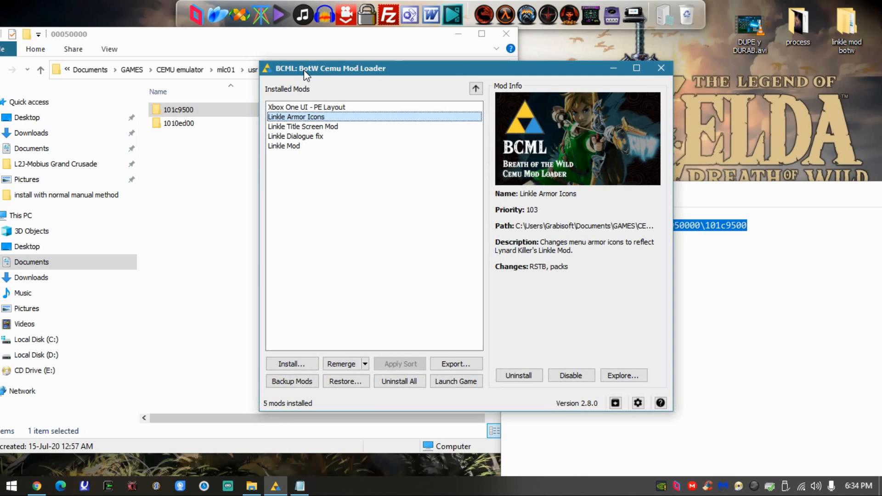
- Open the 101c9500 folder, display its full path, and close the folder window
double_click(198, 110)
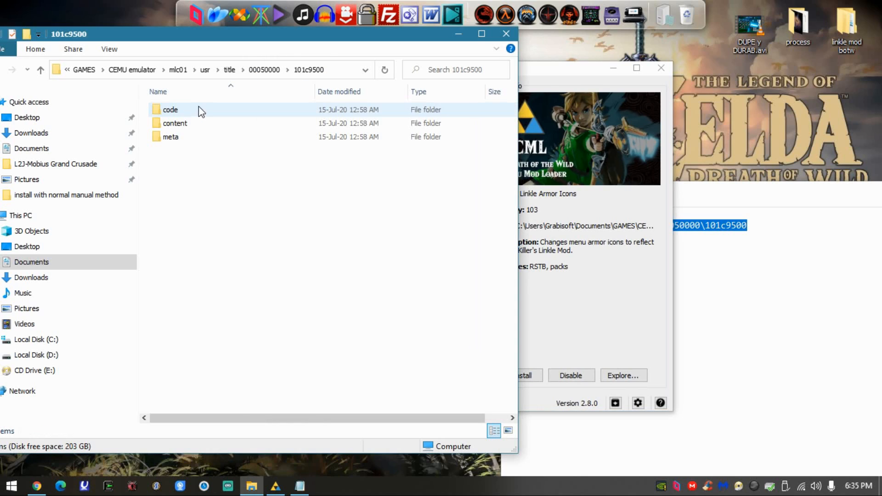
left_click(316, 70)
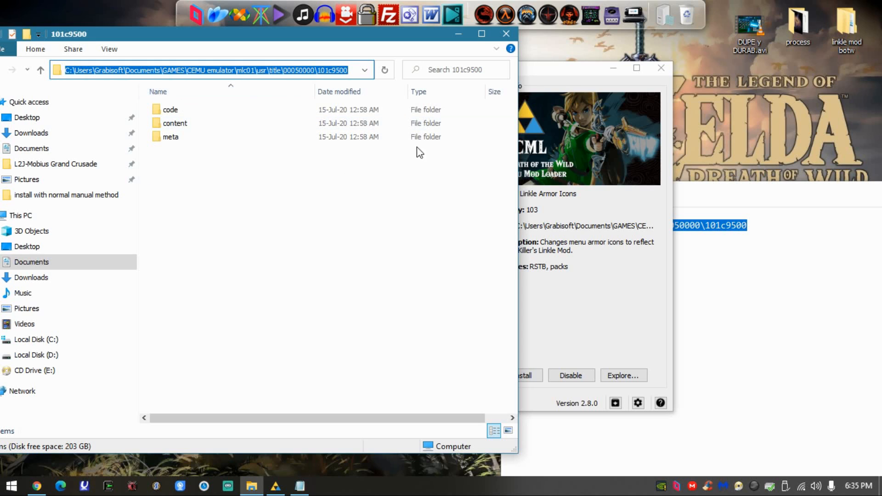
left_click(508, 36)
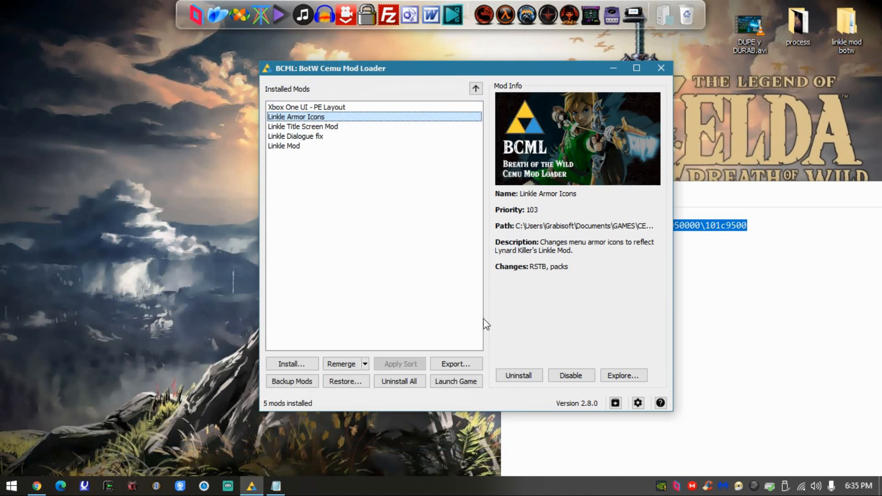
- Move the BCML window and the zelda location in emulator.txt note apart, and close the note
left_click_drag(421, 69, 310, 55)
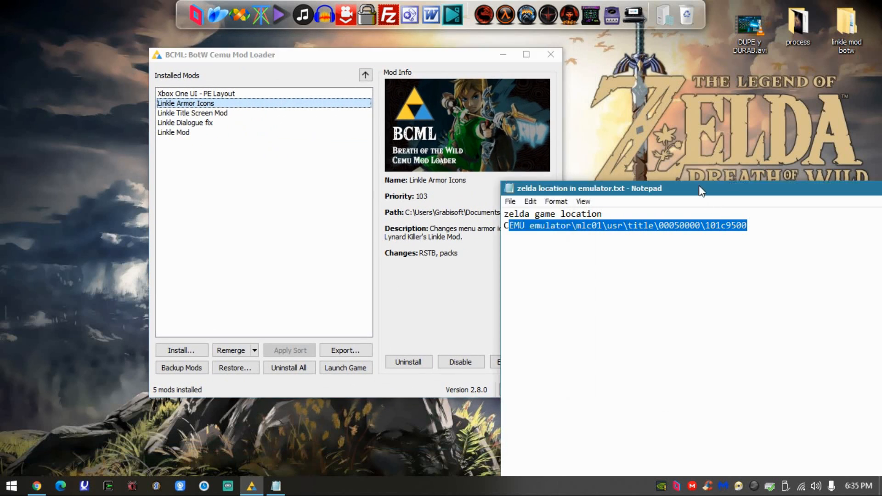
left_click_drag(700, 187, 384, 41)
left_click_drag(787, 40, 787, 49)
left_click_drag(674, 50, 491, 47)
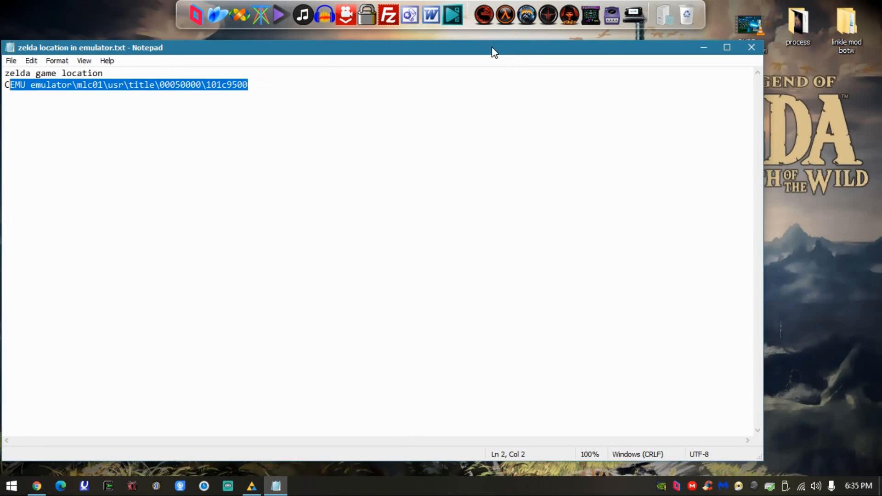
left_click(751, 47)
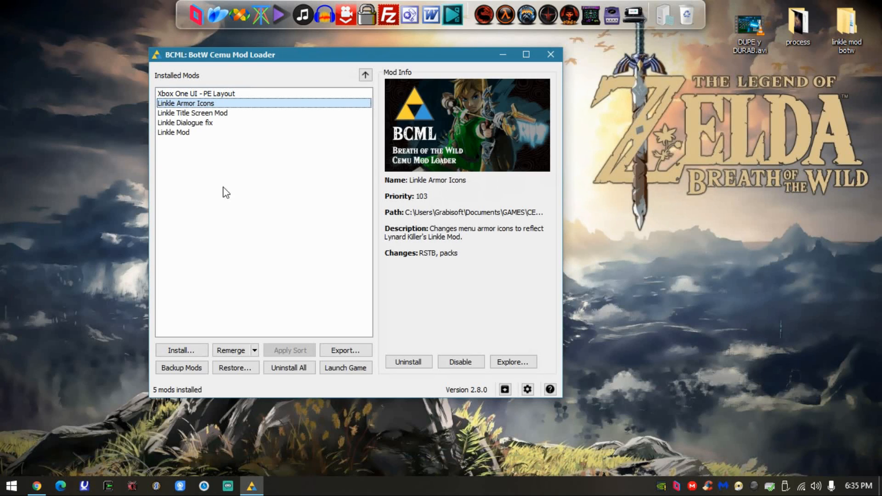
- Look through the details of the mods installed in BCML, from Linkle Mod up to Xbox One UI - PE Layout
left_click(202, 92)
left_click(199, 114)
left_click(197, 123)
left_click(196, 132)
left_click(198, 123)
left_click(199, 114)
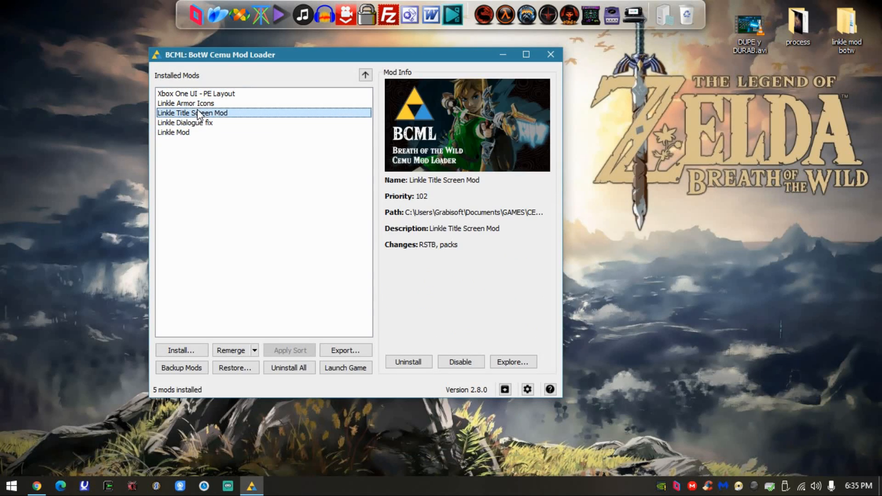
left_click(198, 104)
left_click(216, 94)
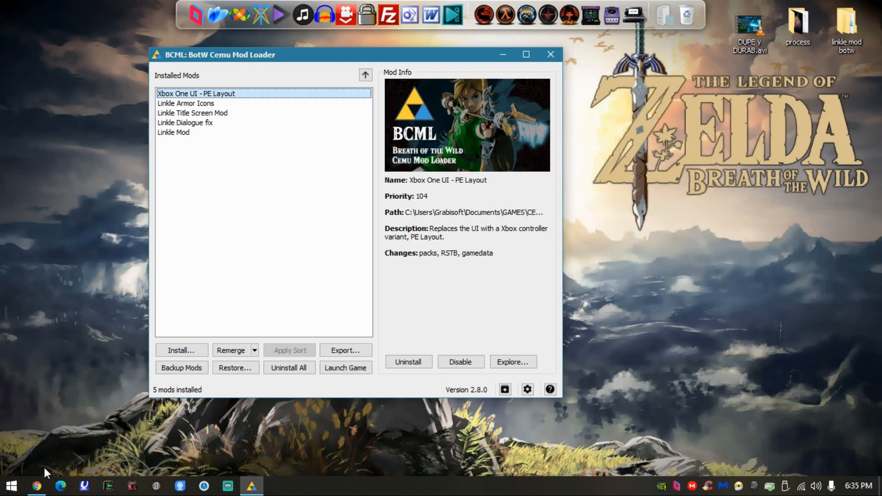
- Switch to Chrome and review the Linkle Mod page on GameBanana, highlighting the main_linkle_mod_3fd12.bnp file name
left_click(37, 486)
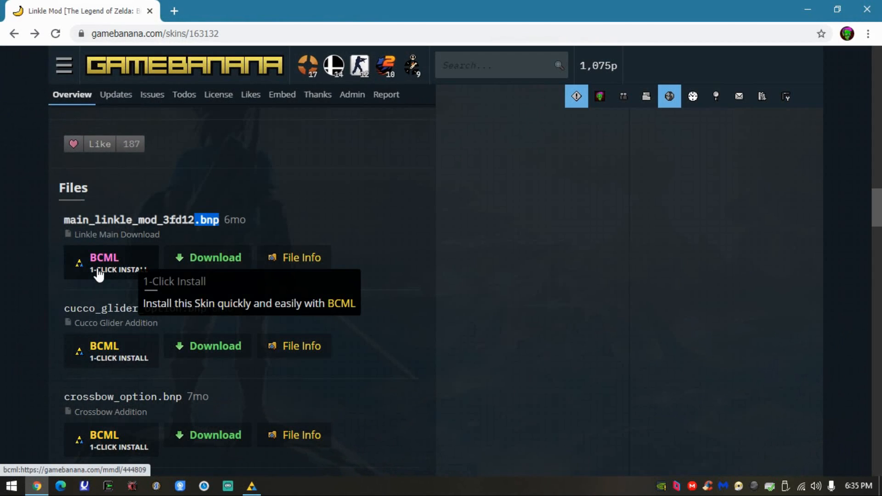
scroll(393, 261, "up", 4)
scroll(437, 283, "down", 7)
scroll(440, 248, "up", 2)
left_click_drag(95, 219, 151, 219)
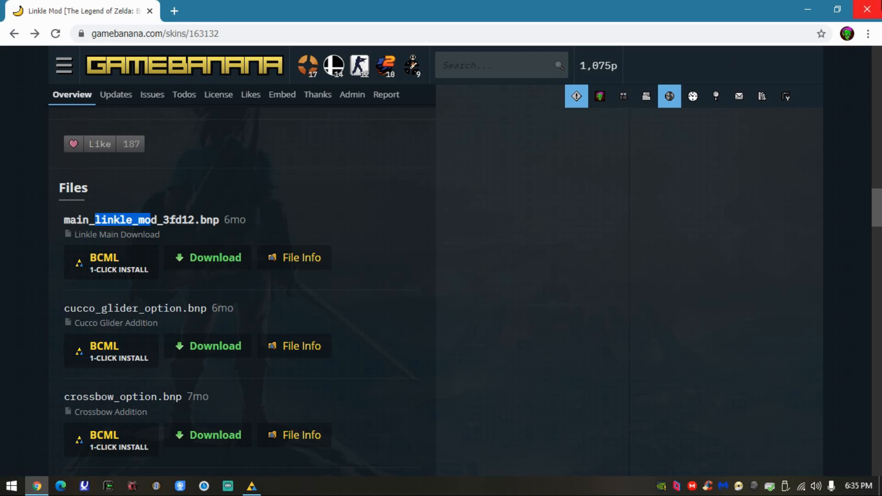
scroll(459, 363, "up", 10)
scroll(400, 374, "down", 5)
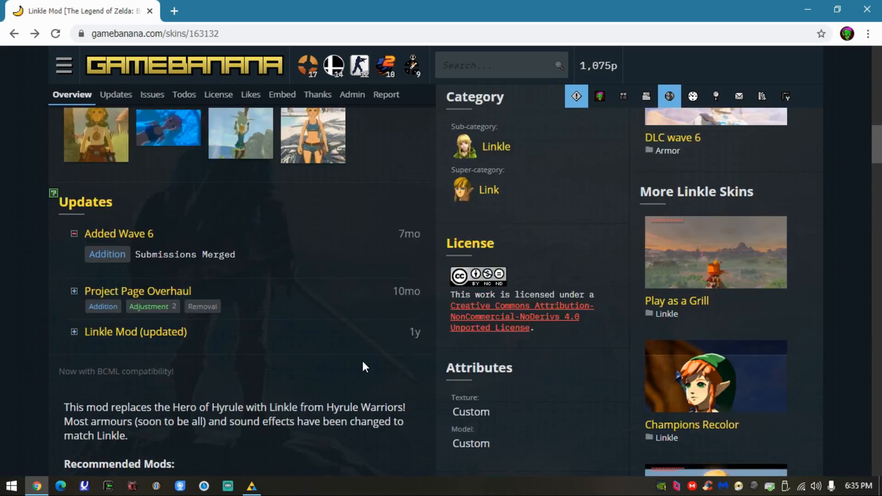
- Open the Ballad of Linkle dialogue fix page on GitLab and start downloading its Wii U archive
left_click(133, 304)
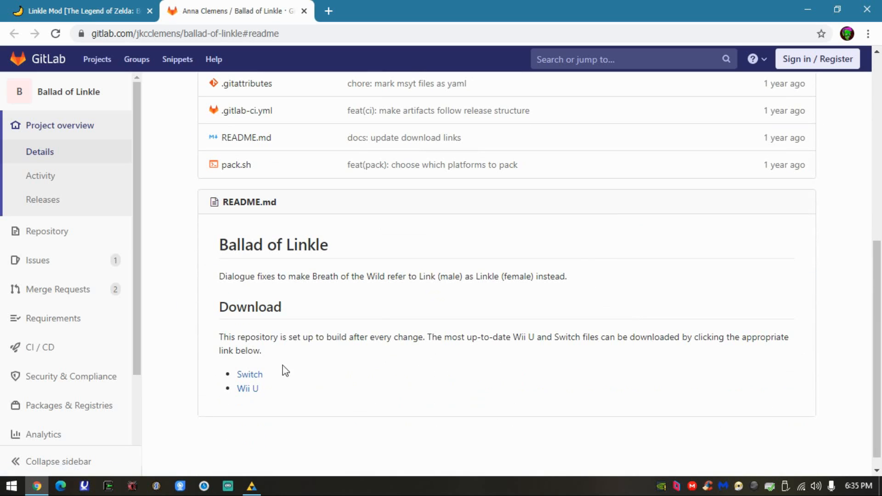
left_click(247, 389)
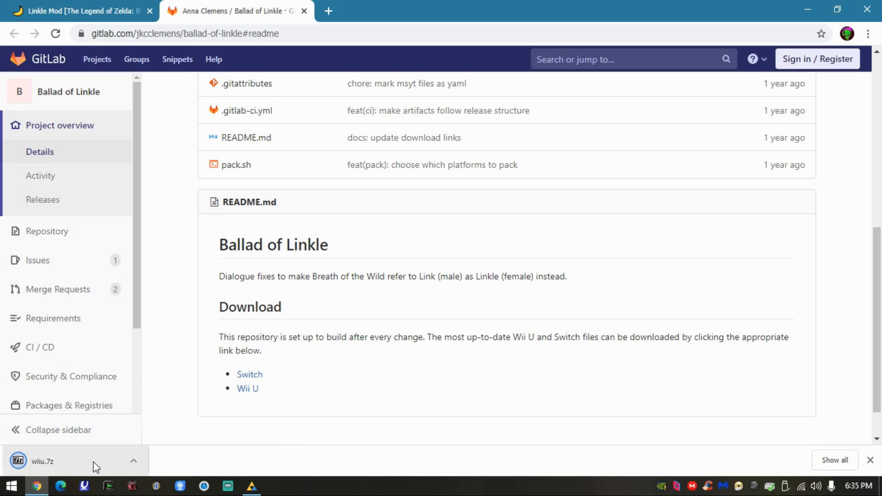
left_click(133, 461)
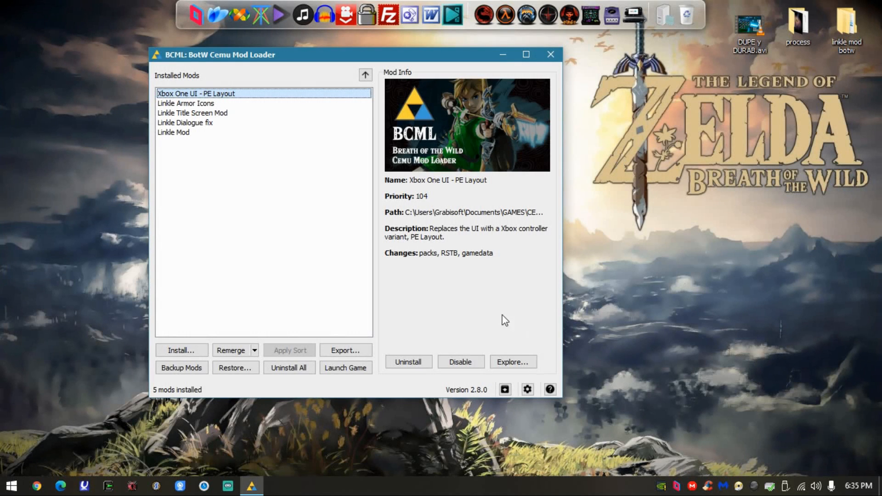
- Open the linkle mod botw folder beside BCML and select dialoguefix.bnp inside install with bcml
double_click(796, 19)
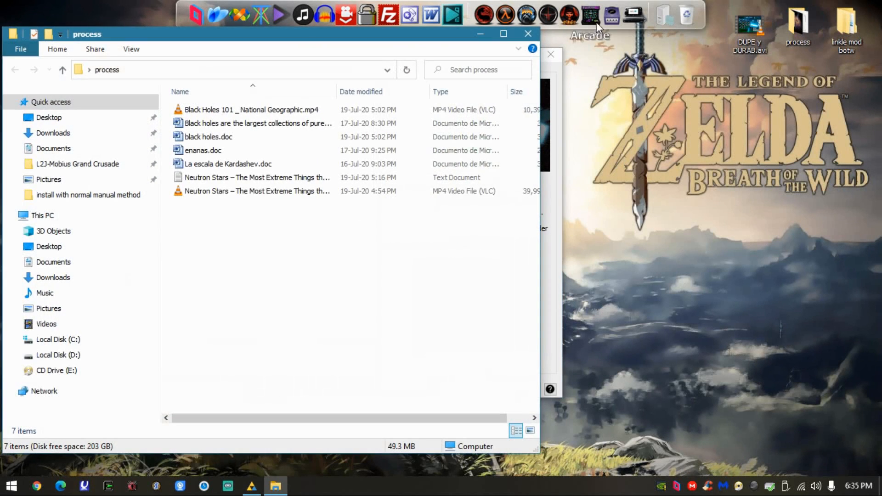
left_click(527, 33)
double_click(829, 18)
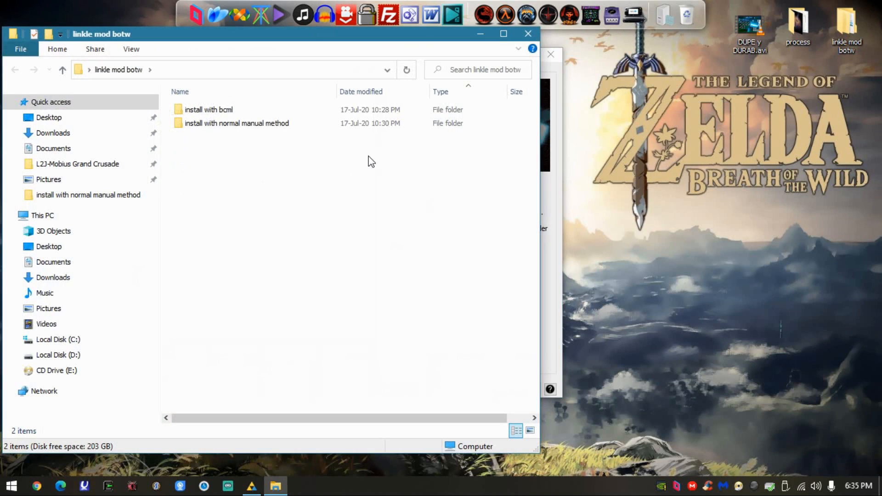
left_click_drag(251, 41, 692, 32)
left_click_drag(240, 55, 108, 48)
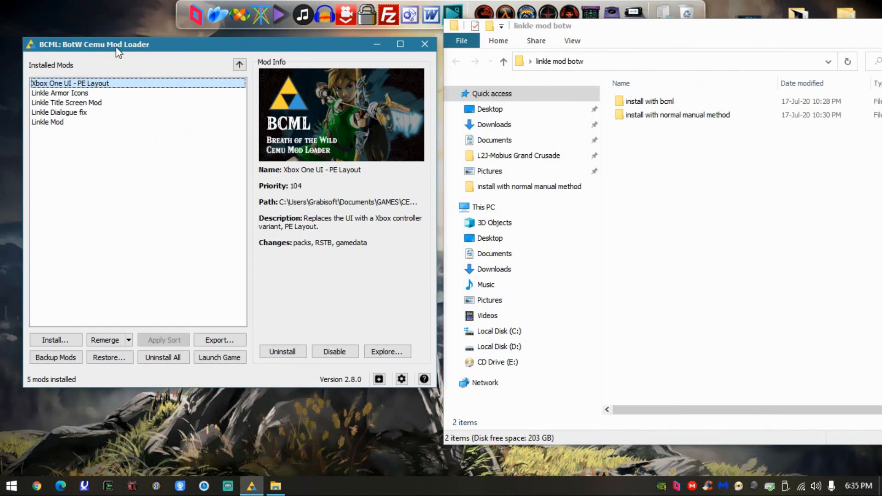
left_click_drag(517, 27, 381, 49)
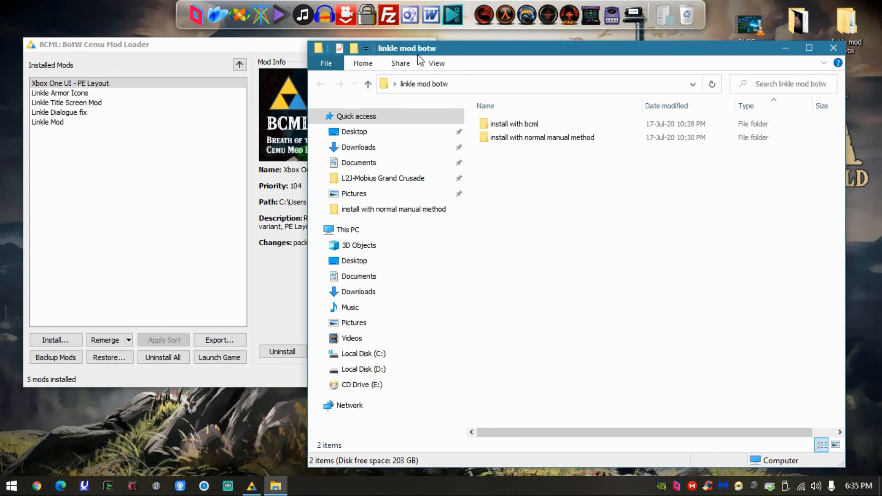
double_click(511, 125)
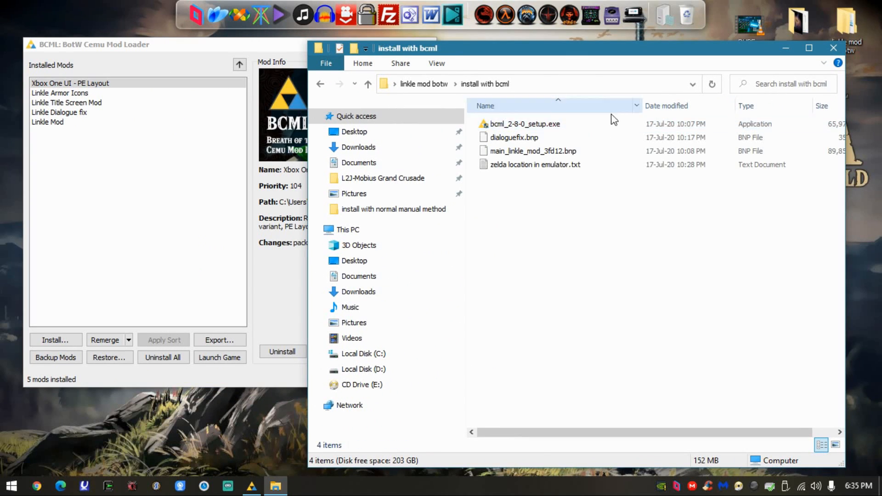
left_click(565, 139)
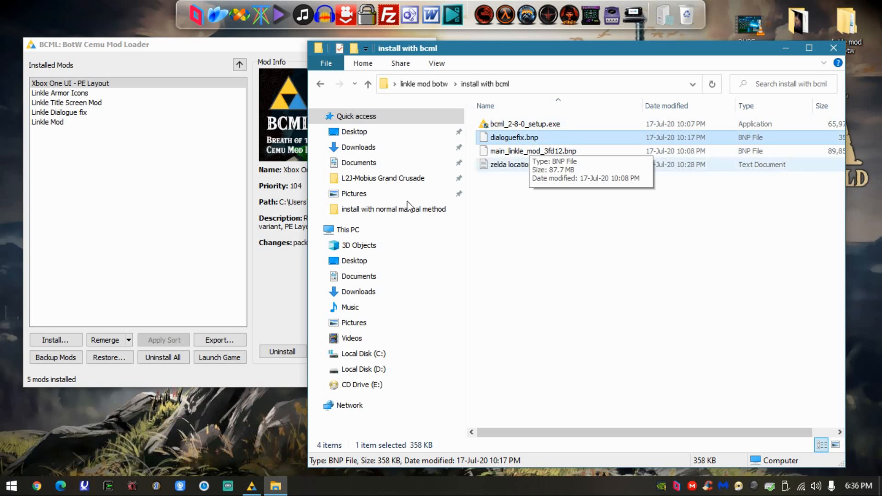
- Start a mod install in BCML and browse for a mod file in Desktop\linkle mod botw\install with bcml
left_click(56, 339)
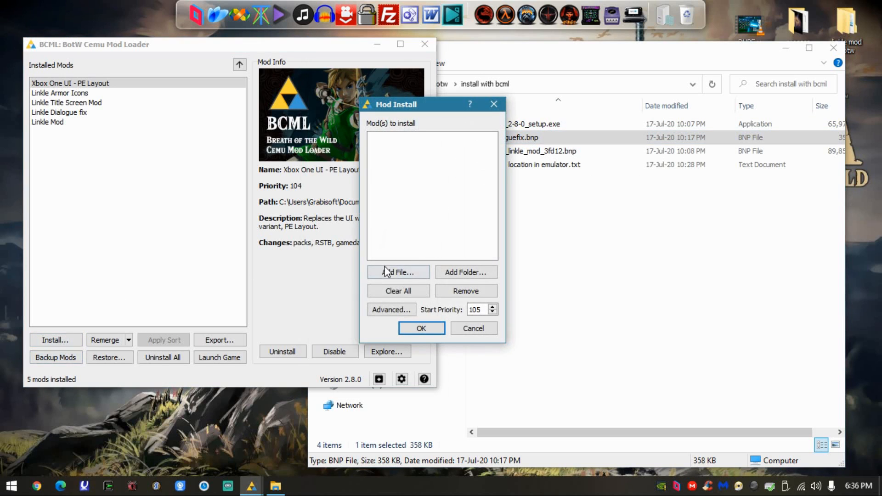
left_click(381, 272)
left_click_drag(428, 115, 206, 122)
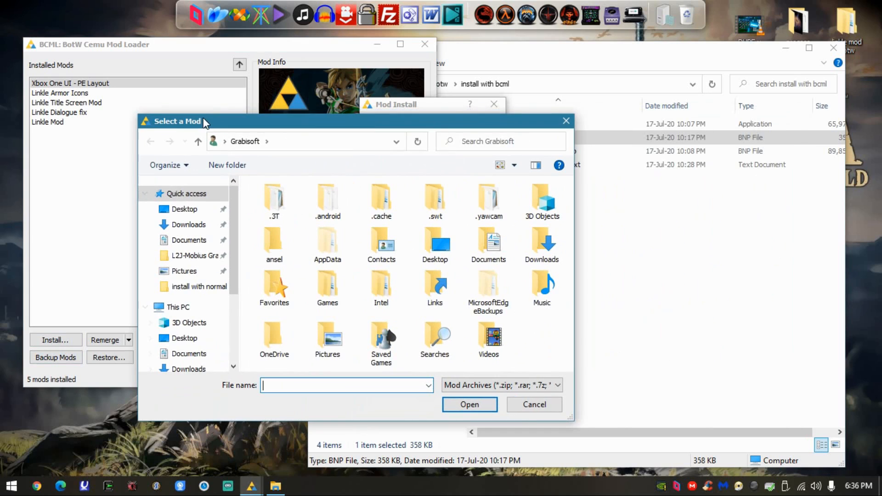
left_click(184, 209)
double_click(267, 213)
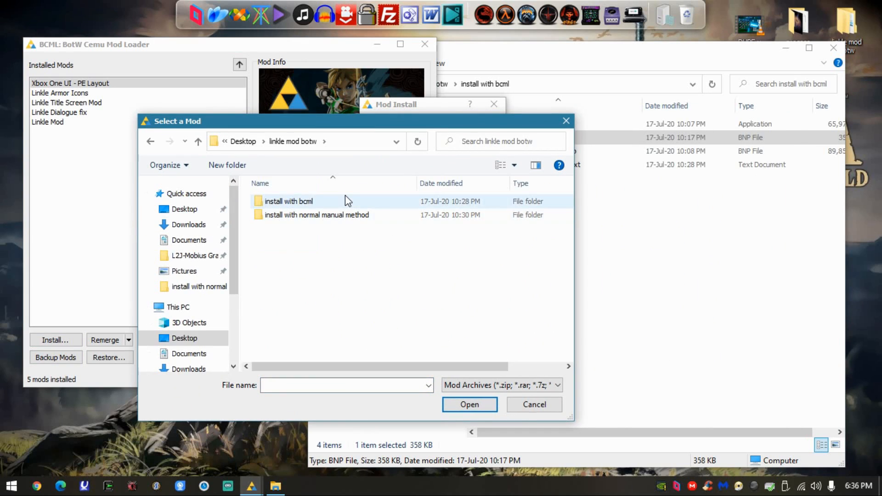
double_click(305, 205)
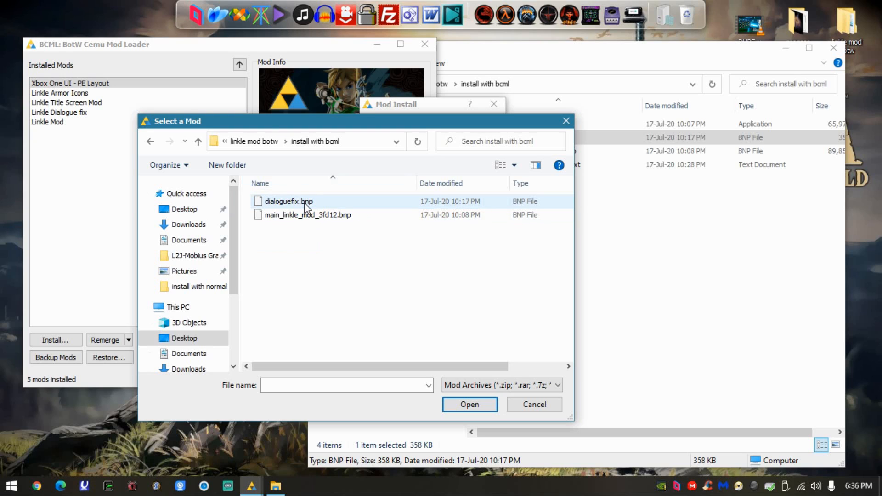
- Point out dialoguefix.bnp and main_linkle_mod_3fd12.bnp as the files to install, and cancel the mod install
left_click(306, 215)
left_click(321, 204)
left_click_drag(325, 119, 331, 100)
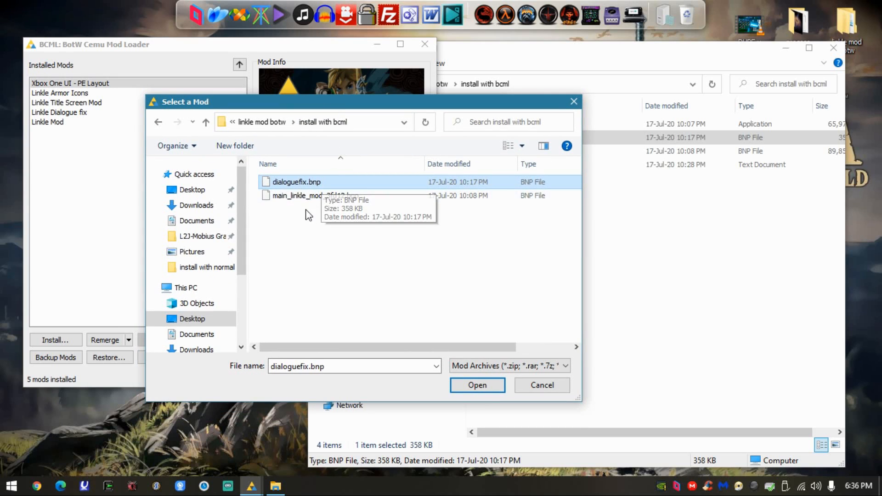
left_click(292, 198)
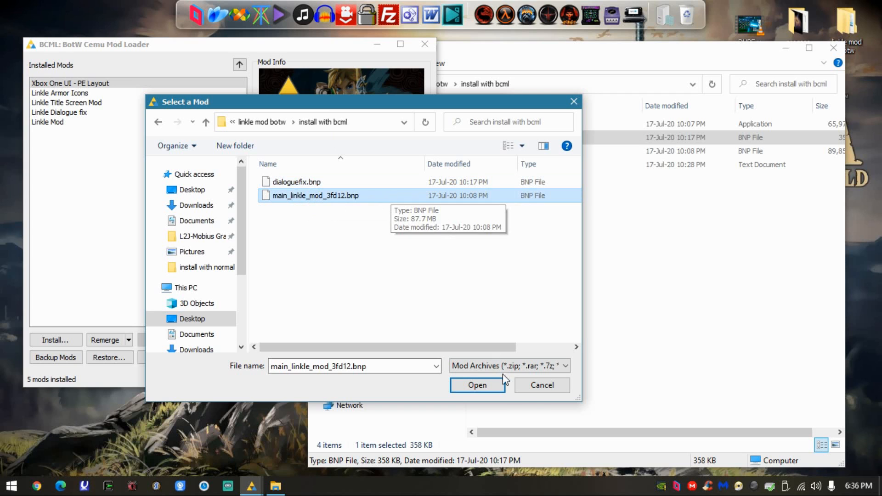
left_click(540, 385)
left_click(493, 104)
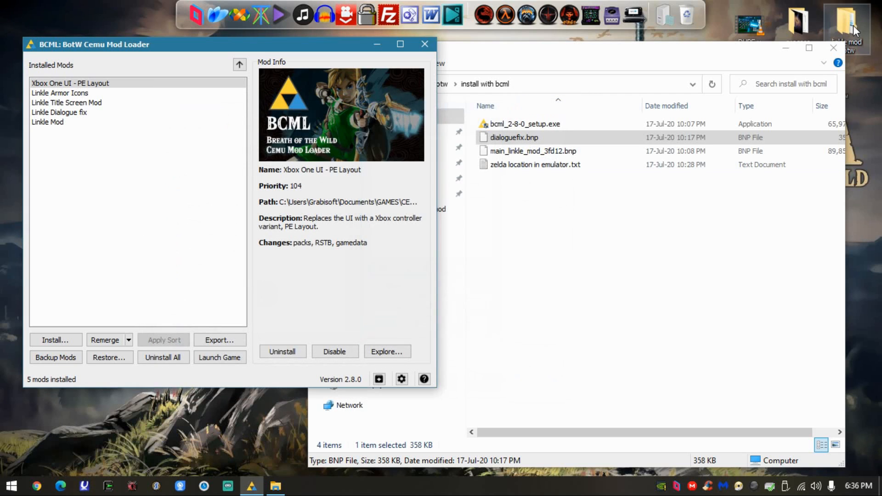
- Close the install with bcml folder window and move BCML toward the middle of the desktop
left_click(841, 46)
left_click_drag(135, 43, 312, 42)
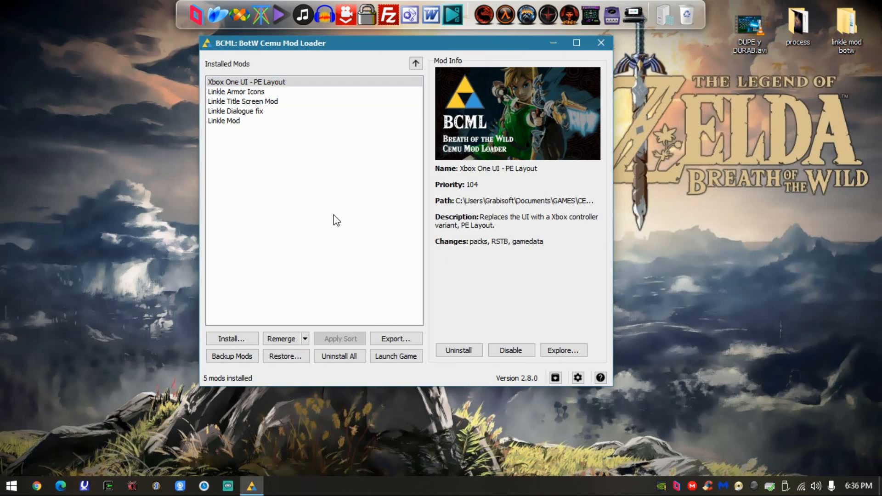
- Close BCML and open its installation folder, C:\Program Files\BCML, from the location of its Start menu shortcut
left_click(383, 359)
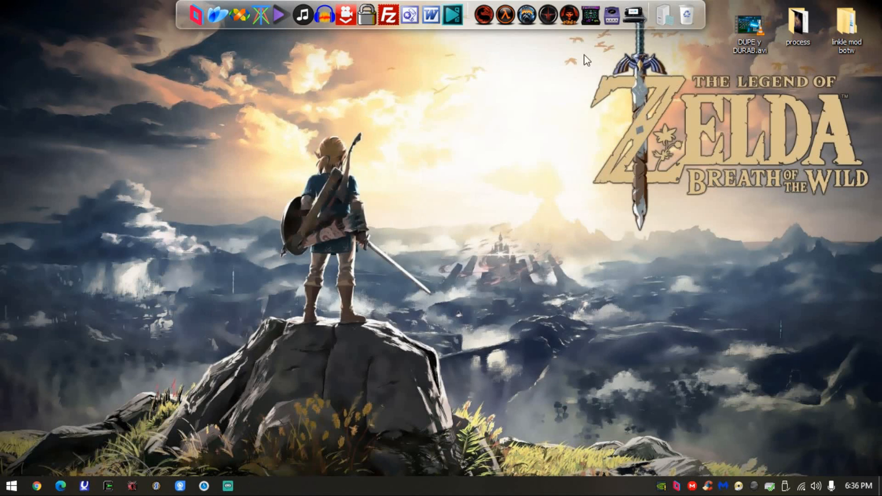
key("super")
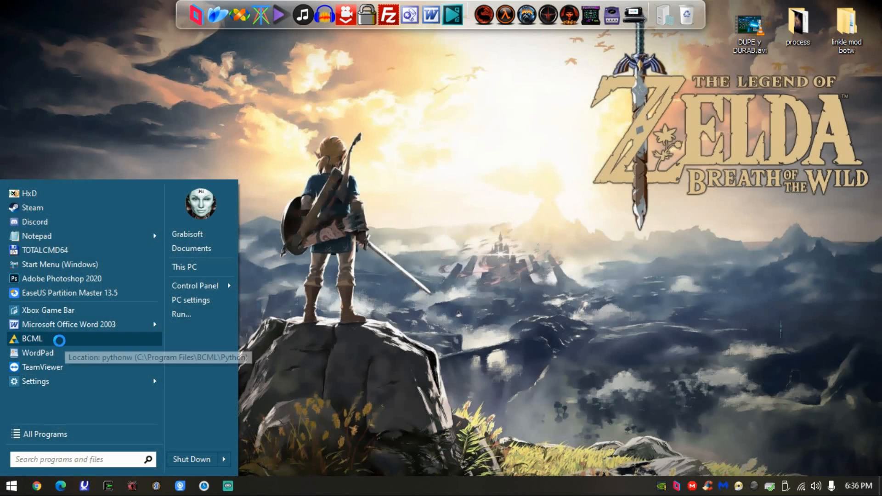
right_click(61, 339)
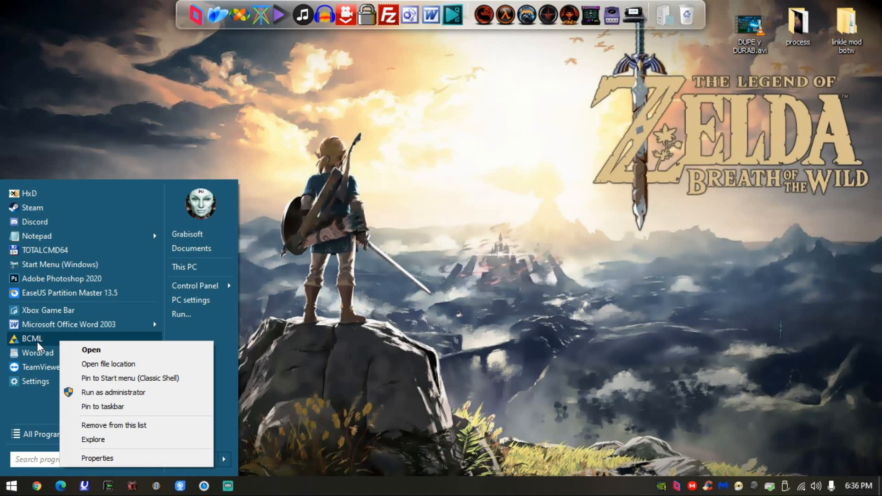
left_click(101, 364)
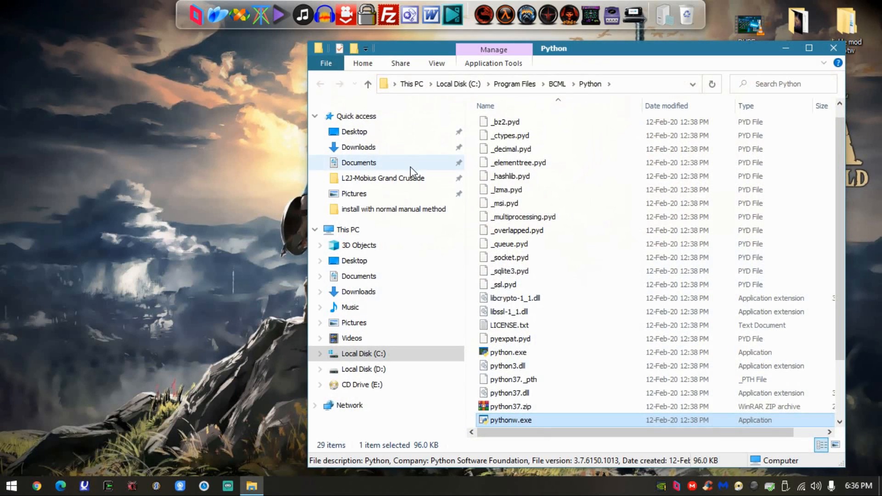
scroll(579, 221, "down", 2)
scroll(570, 243, "up", 2)
left_click(558, 85)
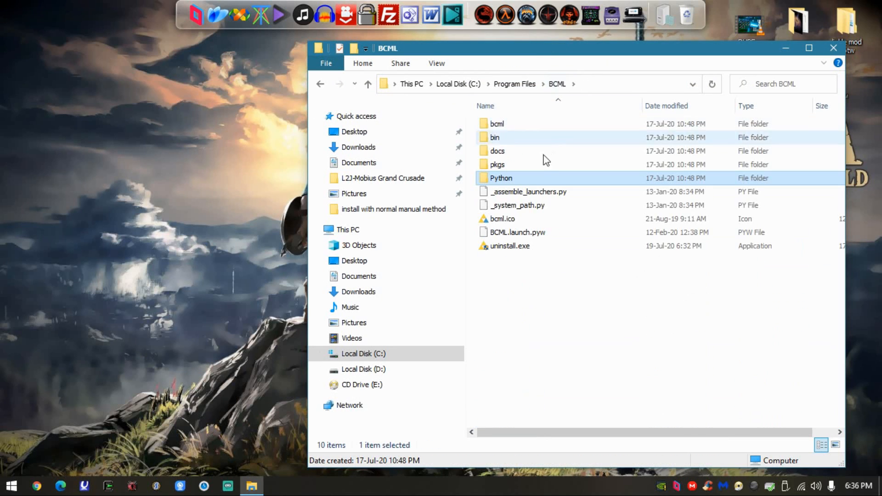
- Uninstall BCML with uninstall.exe from its program folder and close the folder window
double_click(508, 244)
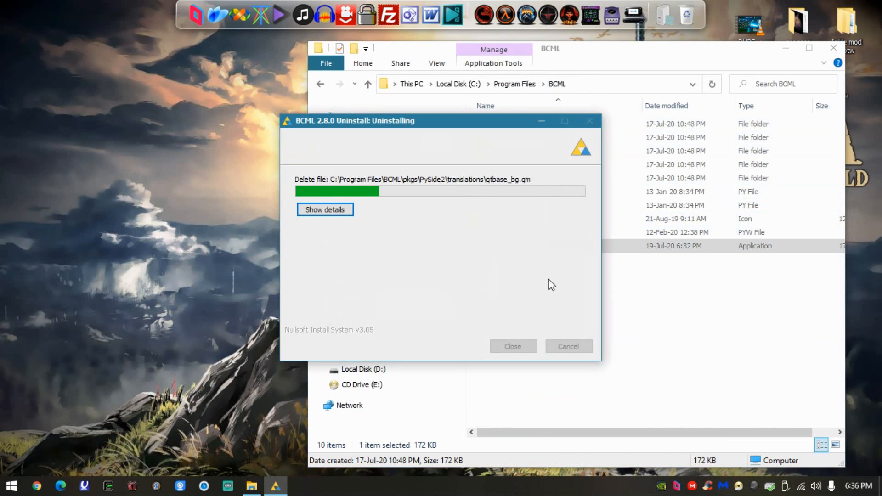
left_click(513, 345)
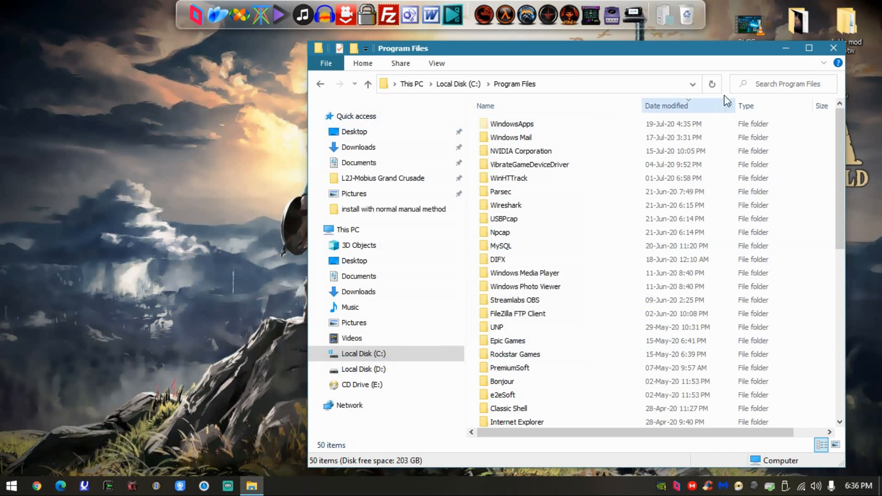
left_click(833, 47)
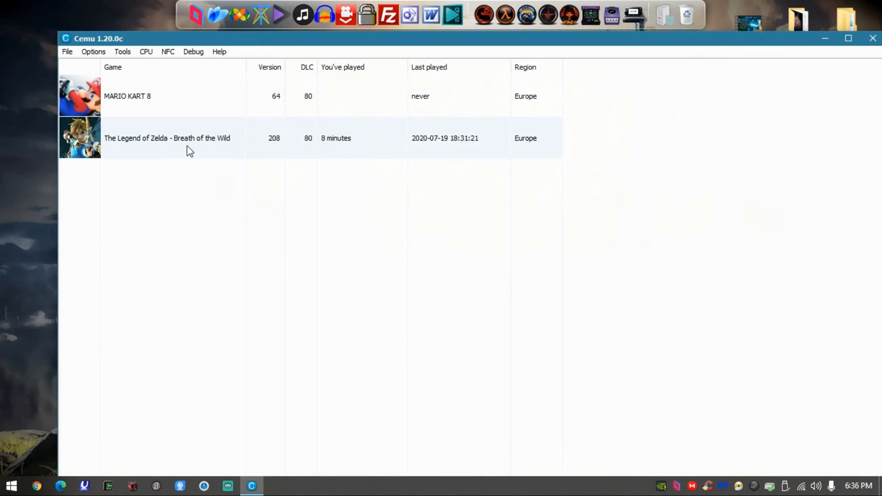
- In Cemu, enable all six Breath of the Wild graphic packs under {BCML: DON'T TOUCH}, from Linkle Armor Icons to Xbox One UI - PE - EU
right_click(185, 141)
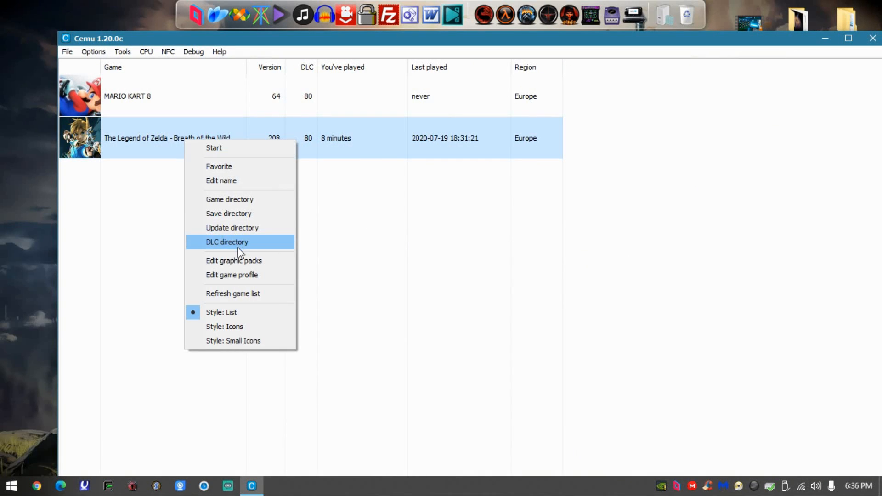
left_click(240, 261)
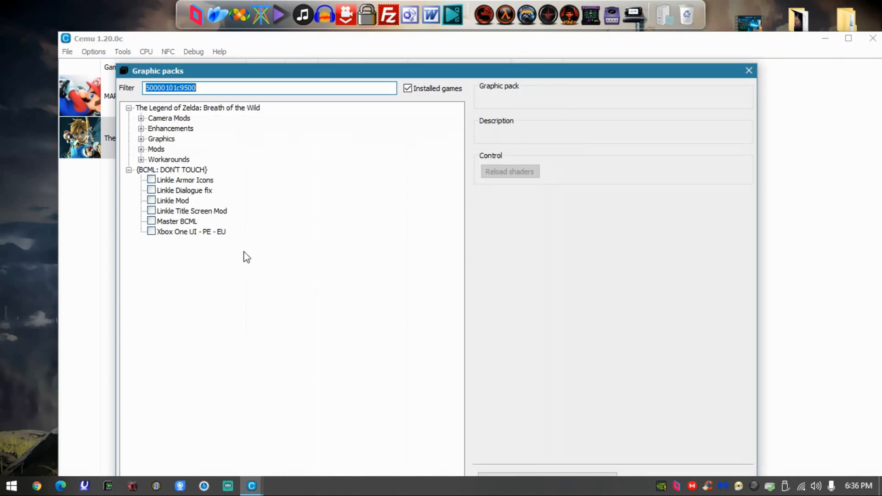
left_click(151, 179)
left_click(151, 190)
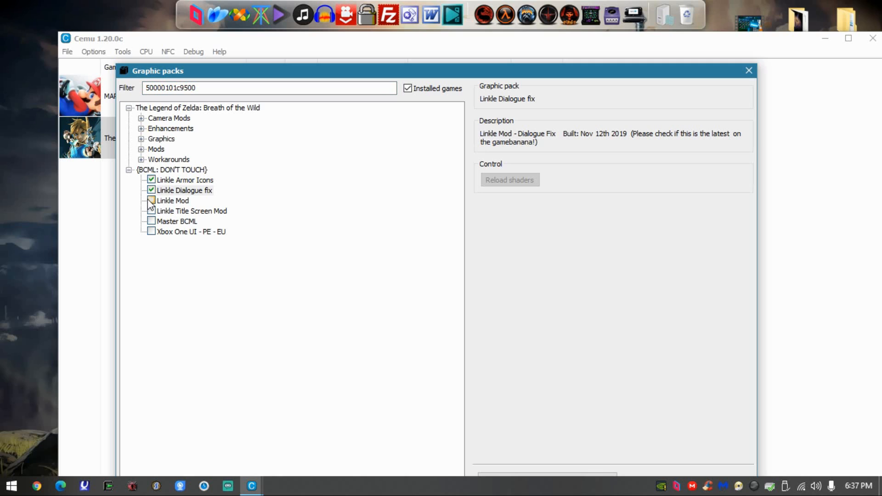
left_click(151, 200)
left_click(151, 211)
left_click(151, 220)
left_click(151, 231)
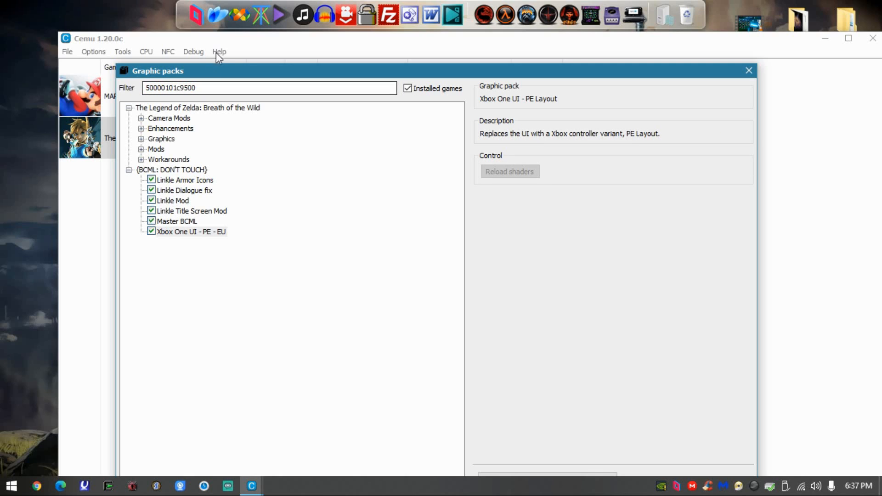
left_click_drag(213, 71, 192, 32)
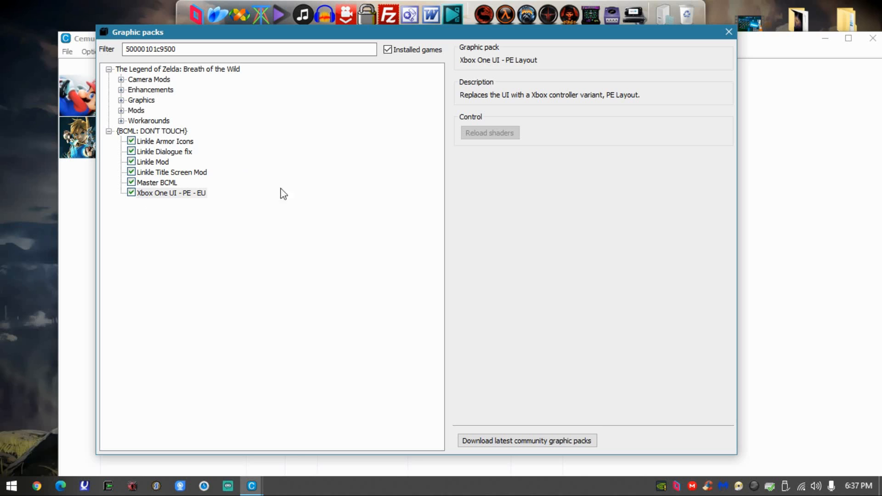
left_click_drag(238, 39, 224, 41)
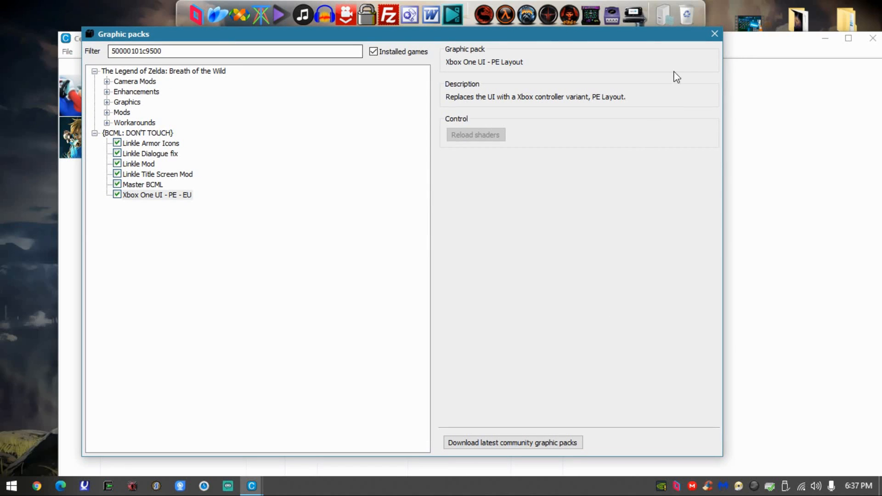
left_click(719, 38)
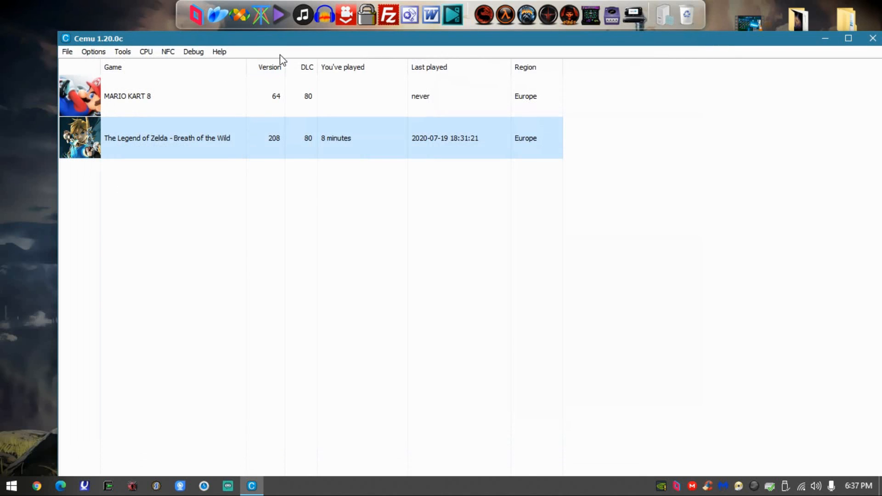
- Start The Legend of Zelda - Breath of the Wild from the game list and switch it to full screen
left_click_drag(290, 44, 236, 21)
double_click(146, 106)
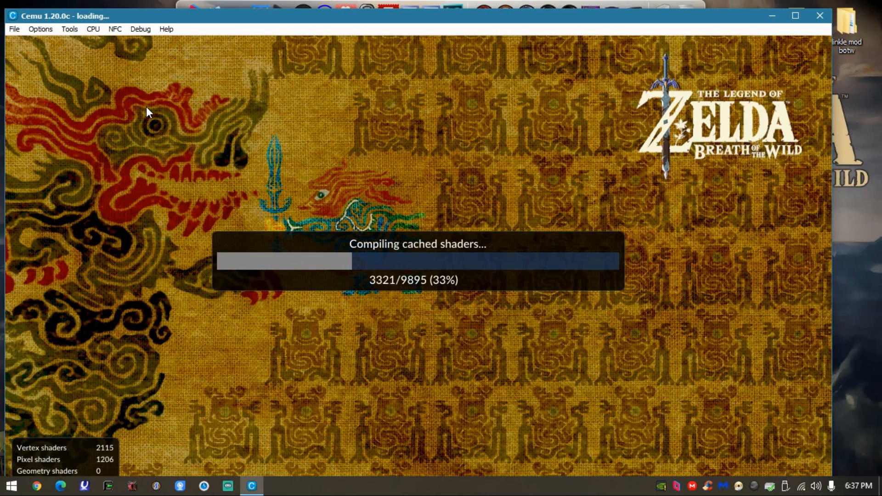
key("alt+Return")
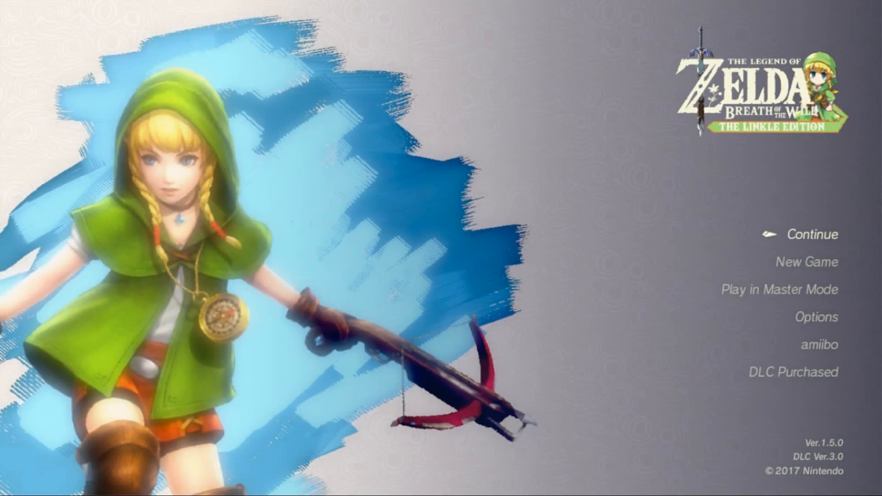
- Continue the game by loading the Great Plateau autosave dated 15/07/2020 02:17
key("Return")
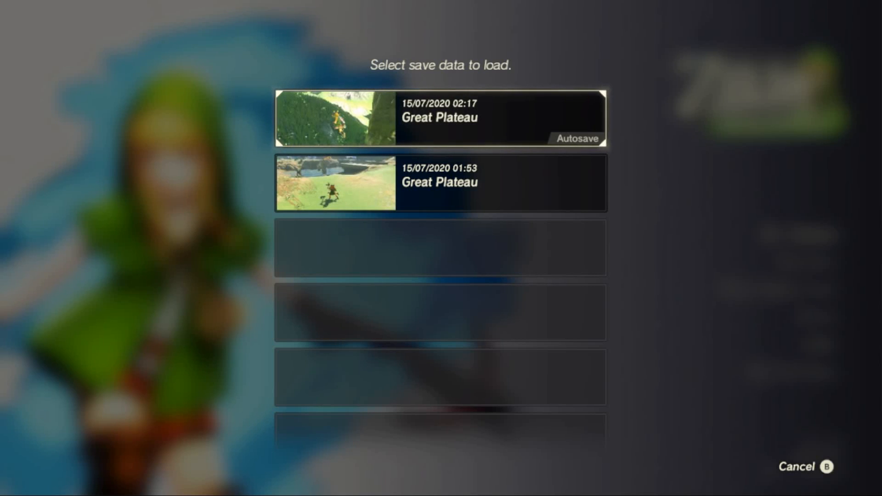
key("Return")
key("Return")
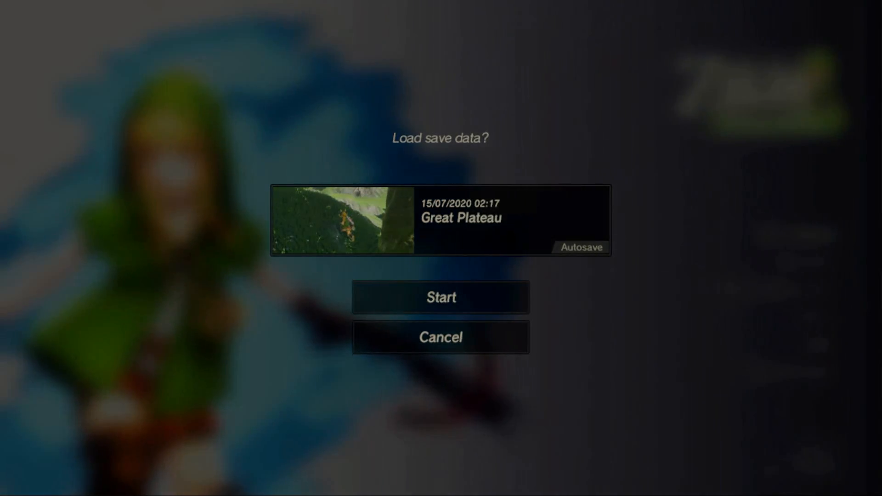
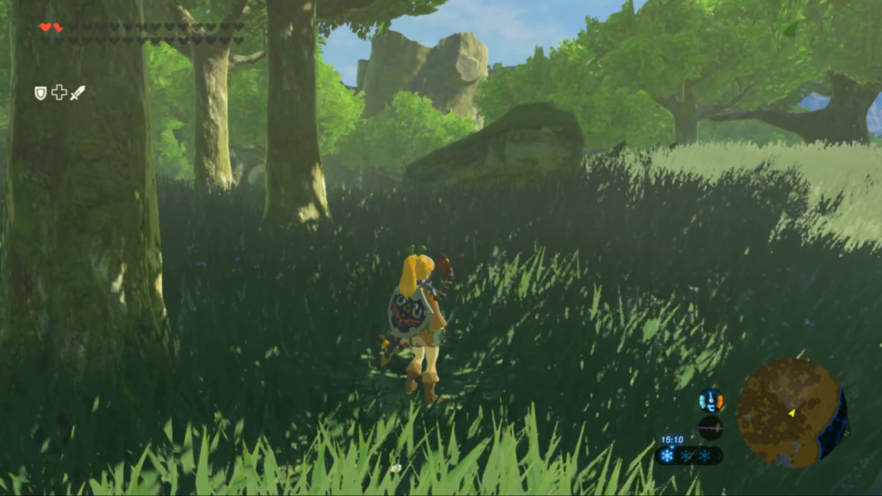
- Leave the game's full-screen view and close Cemu to return to the desktop
left_click(544, 166)
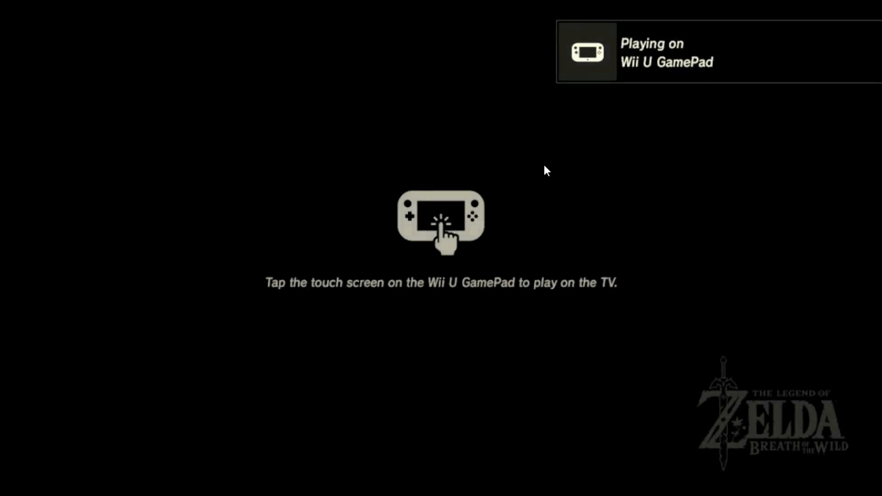
key("Escape")
left_click(815, 17)
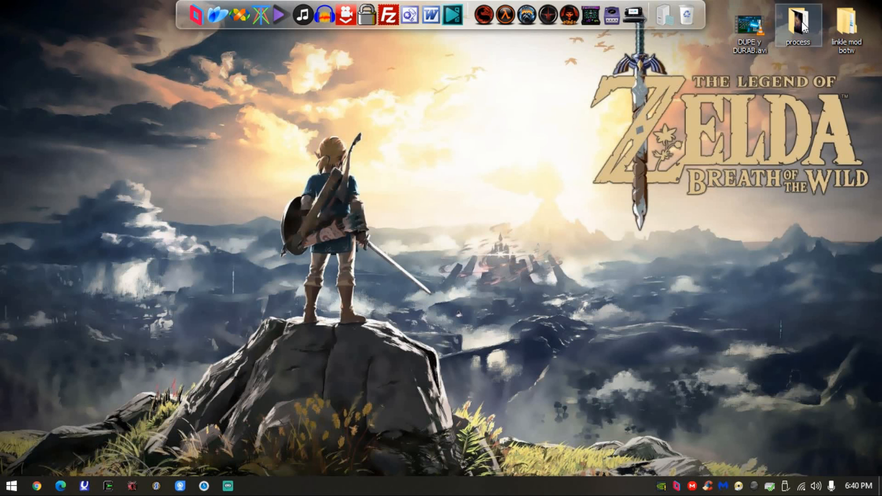
- Open This PC in a maximized File Explorer window and check the Emulators folder on Local Disk (D:)
left_click(12, 486)
left_click(185, 266)
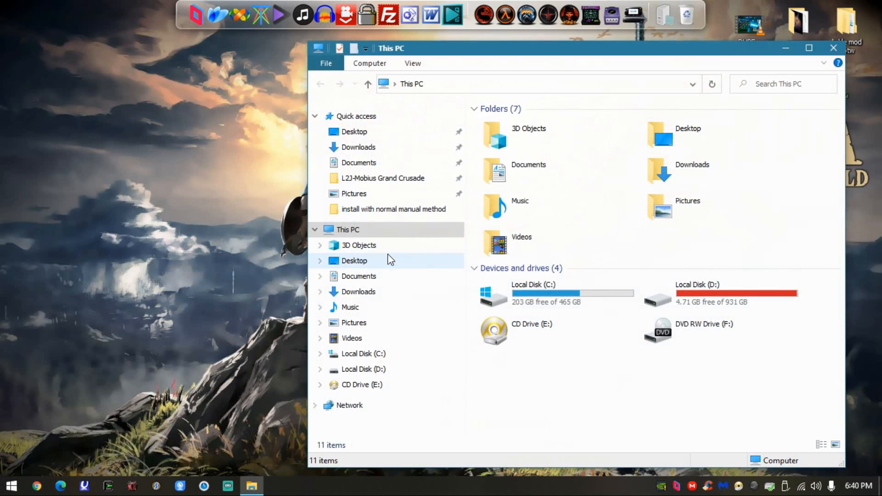
double_click(676, 294)
double_click(556, 57)
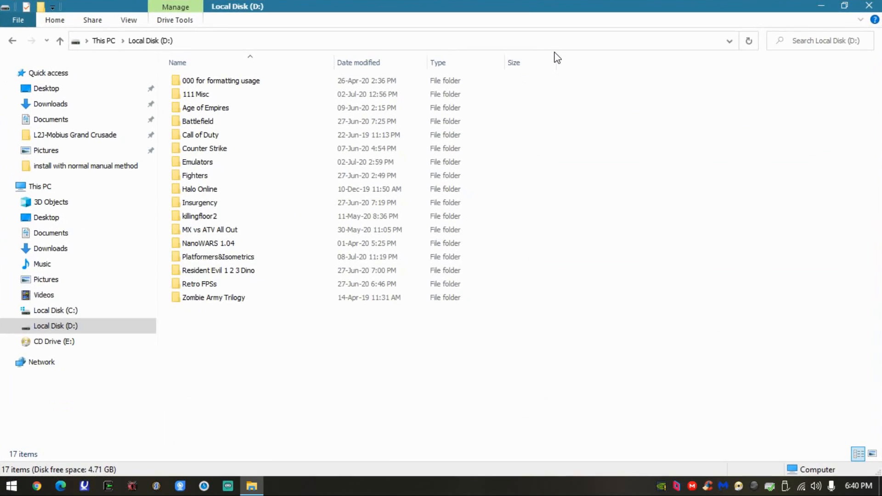
double_click(256, 163)
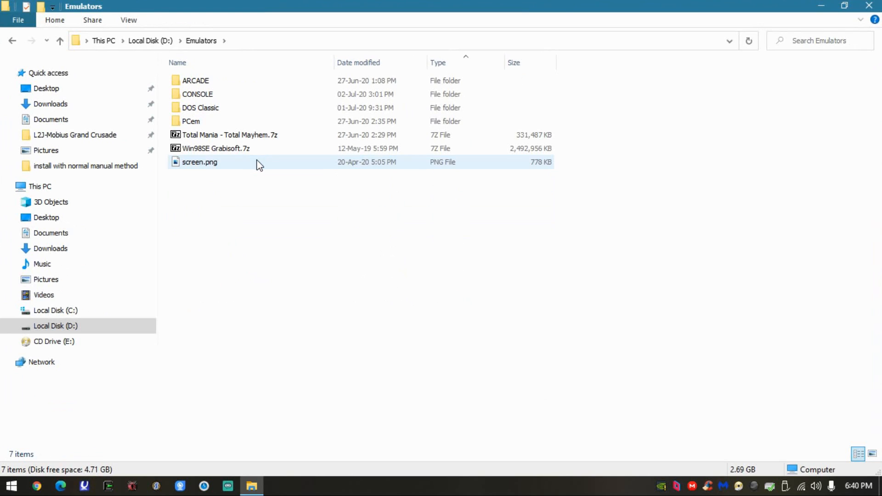
left_click(14, 40)
- Go to Documents\GAMES\CEMU emulator and open its mlc01\usr\save folder
left_click(126, 233)
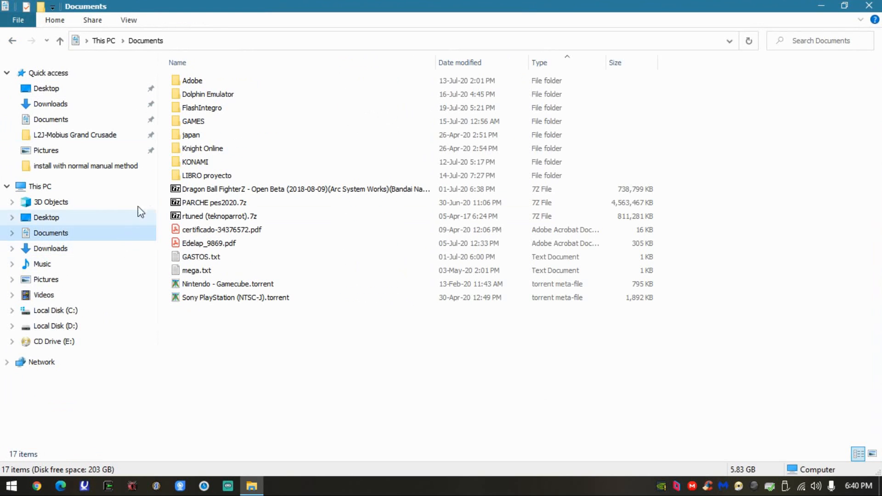
double_click(211, 121)
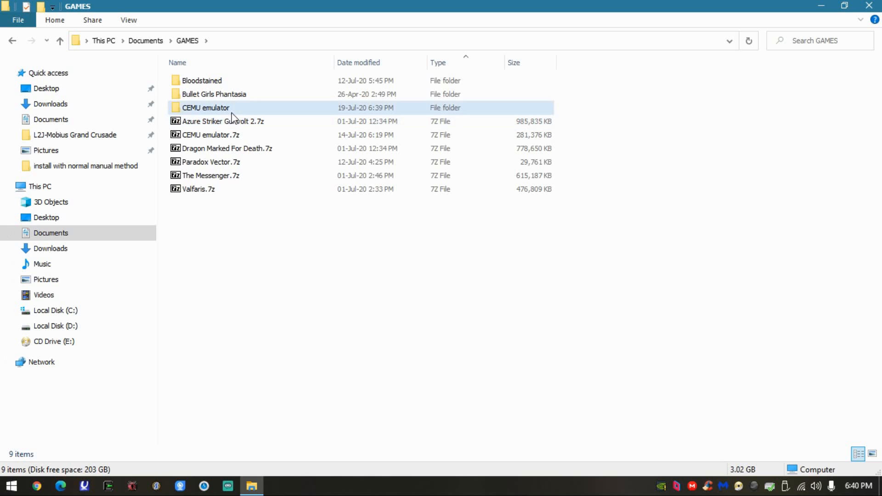
double_click(229, 110)
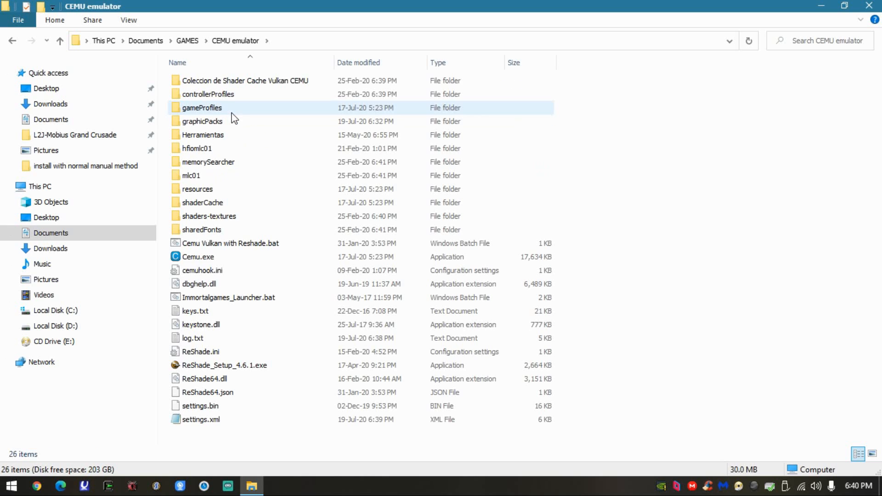
double_click(222, 175)
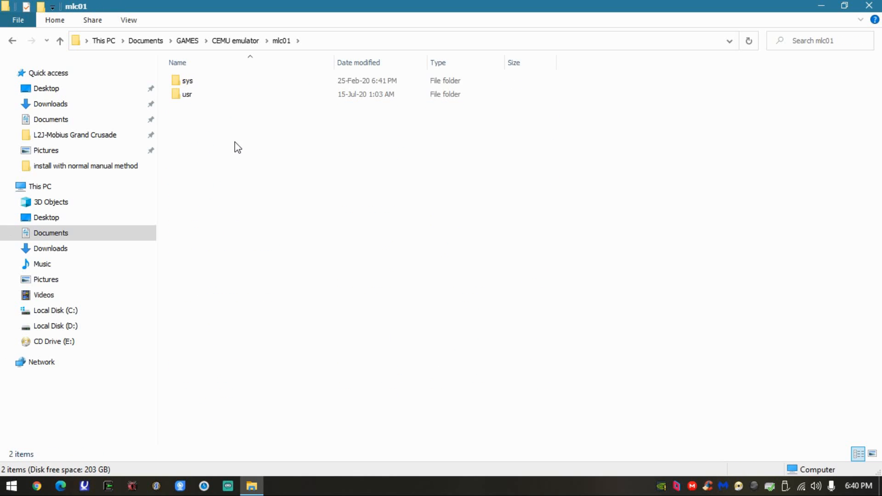
double_click(230, 94)
double_click(230, 94)
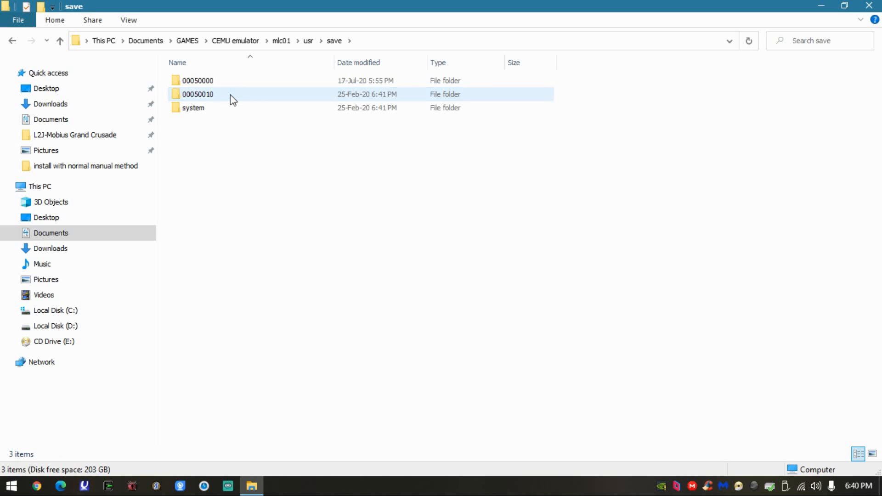
- Look through the user subfolders of 00050000\1010ed00 for the game's save files and return to the save folder
double_click(240, 86)
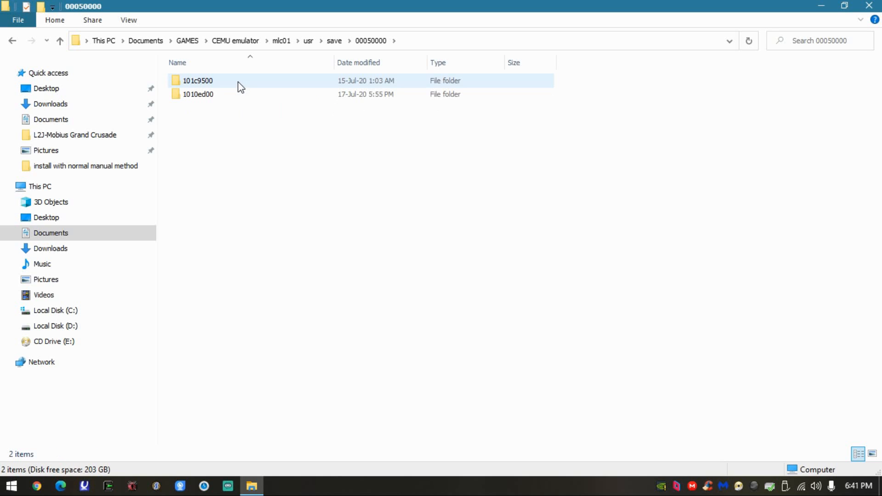
double_click(229, 93)
double_click(228, 94)
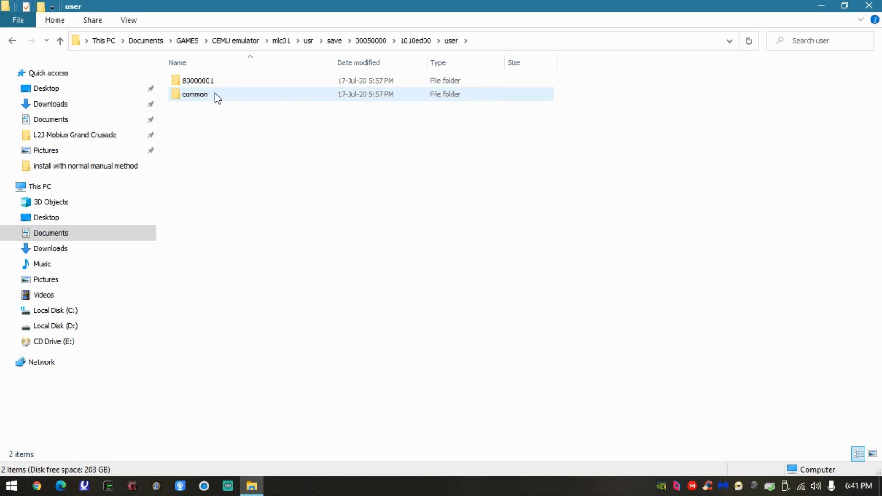
double_click(244, 82)
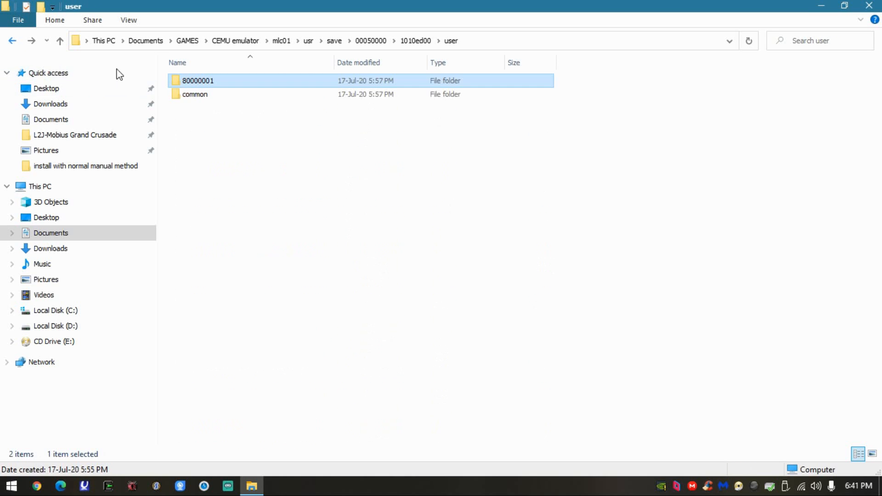
double_click(182, 94)
left_click(15, 40)
left_click(15, 40)
left_click(15, 40)
left_click(16, 40)
left_click(15, 40)
left_click(32, 40)
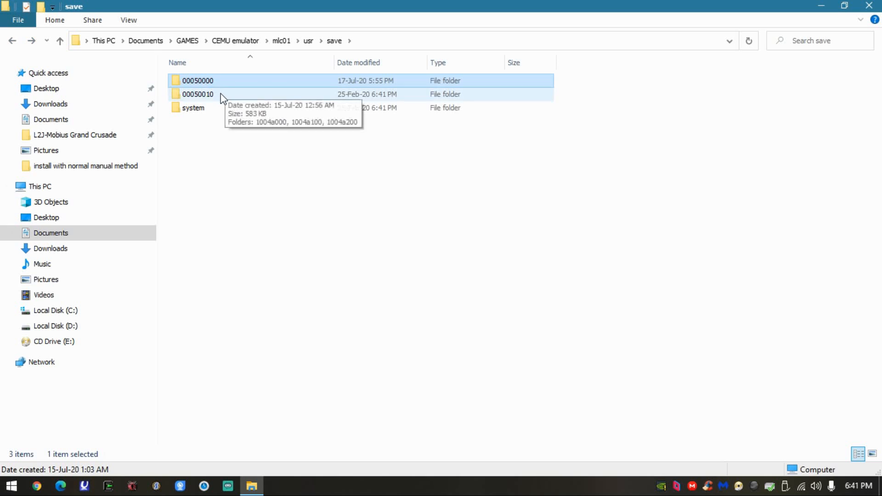
- Check 00050010\1004a000\user\common\db for save files and go back up to mlc01
double_click(220, 94)
double_click(218, 84)
double_click(217, 85)
double_click(216, 85)
double_click(215, 86)
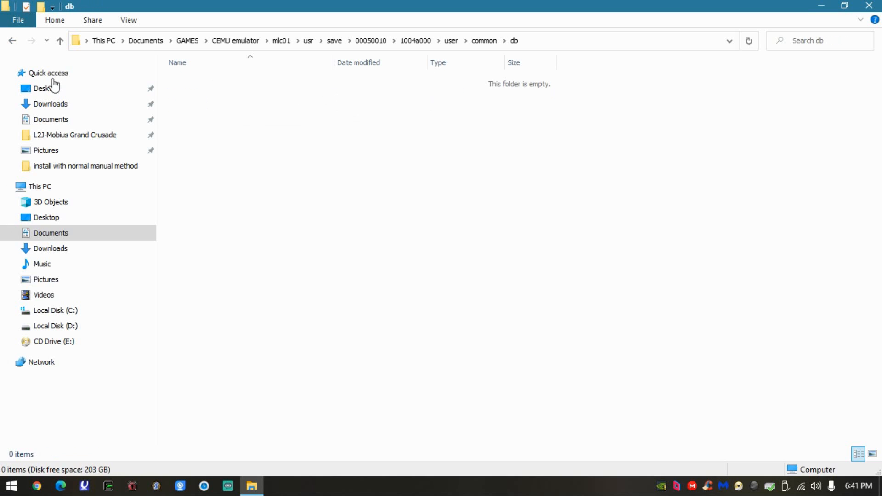
left_click(17, 42)
left_click(16, 42)
left_click(17, 42)
left_click(17, 42)
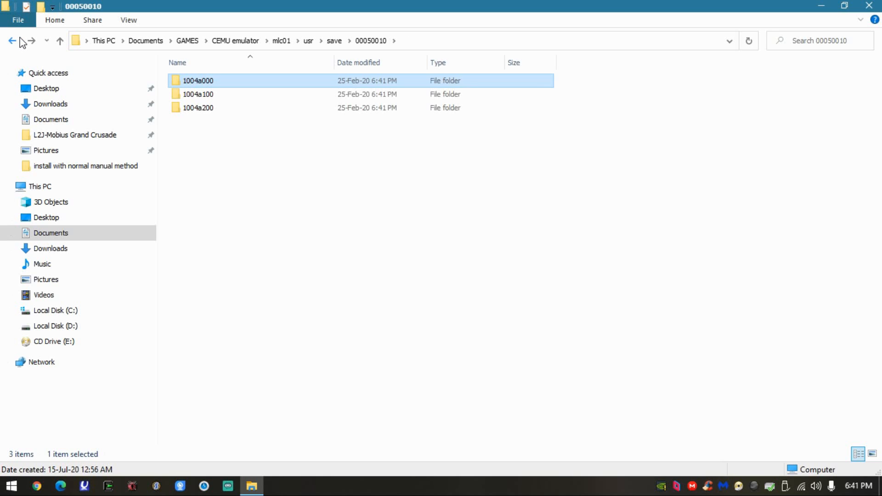
left_click(17, 40)
double_click(200, 107)
left_click(14, 42)
left_click(16, 42)
left_click(16, 42)
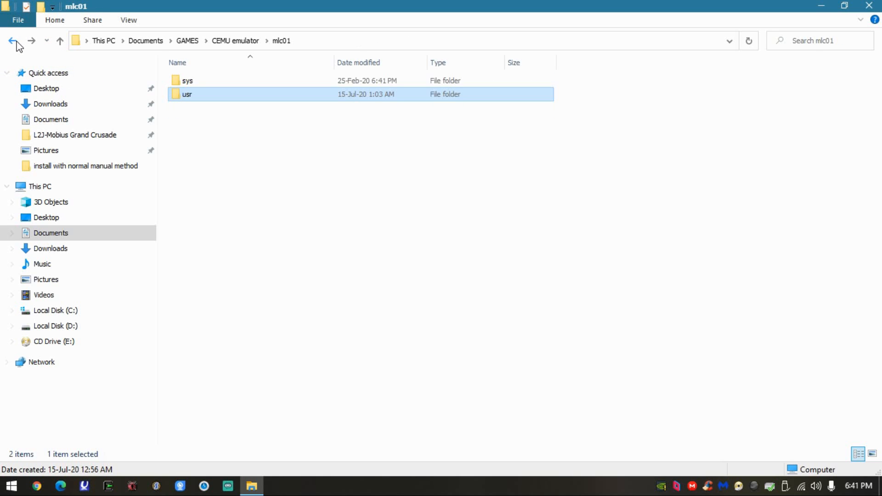
- Check the sys\title folder inside mlc01 and return to the CEMU emulator folder
double_click(204, 82)
double_click(203, 82)
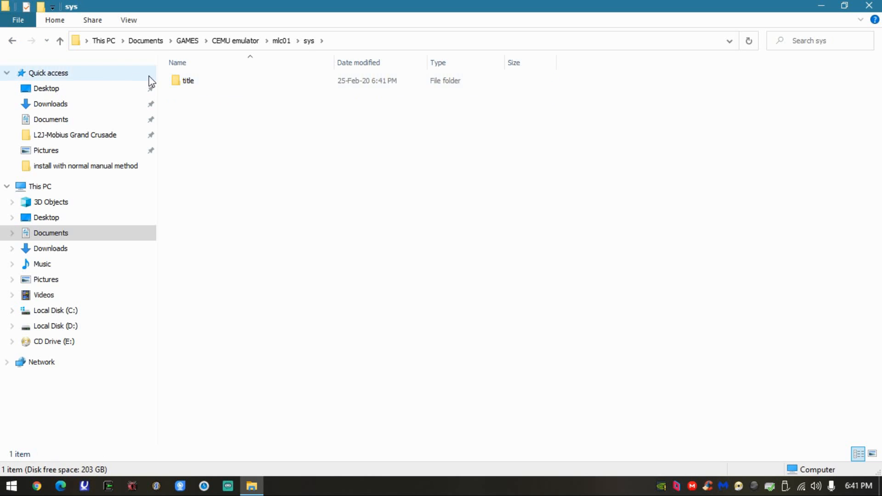
left_click(14, 41)
left_click(15, 41)
left_click(16, 40)
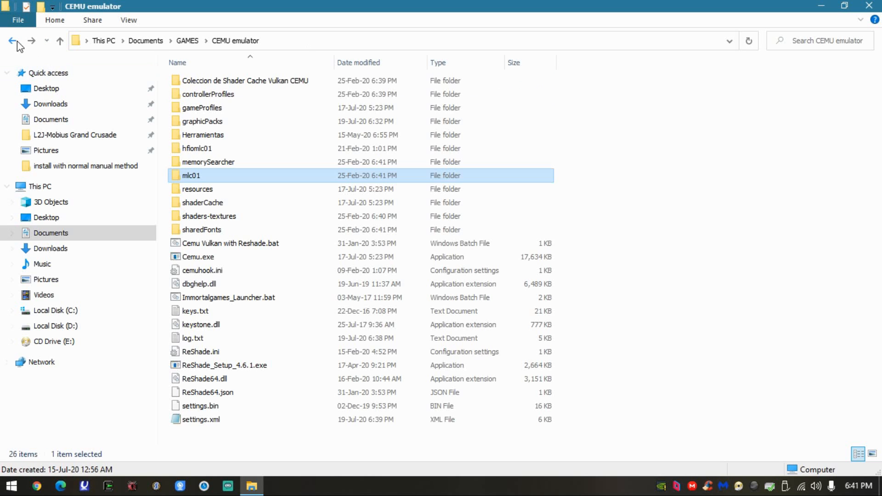
- Reopen mlc01\usr\save and examine the system\act folder and its 80000001 subfolder
double_click(195, 178)
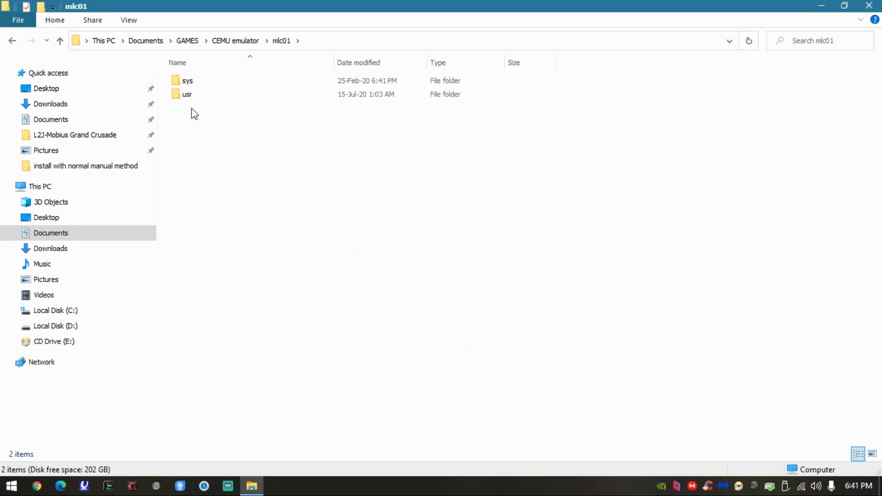
double_click(195, 94)
double_click(210, 95)
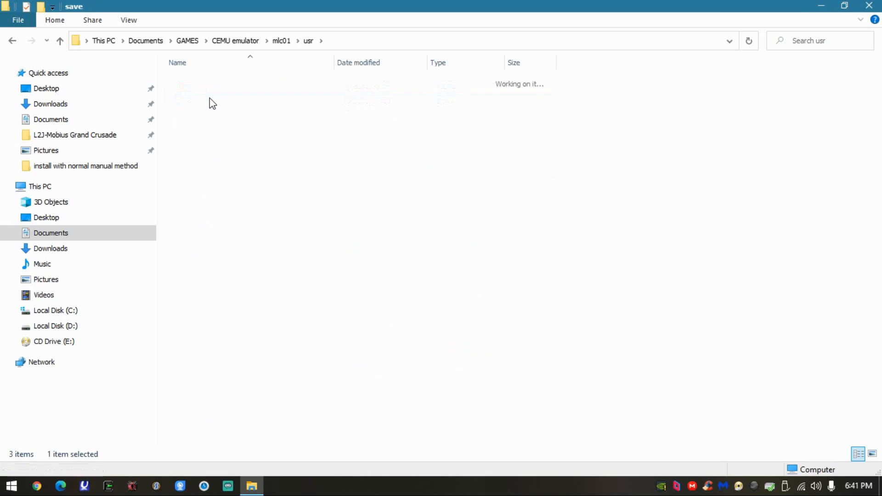
double_click(208, 107)
double_click(243, 88)
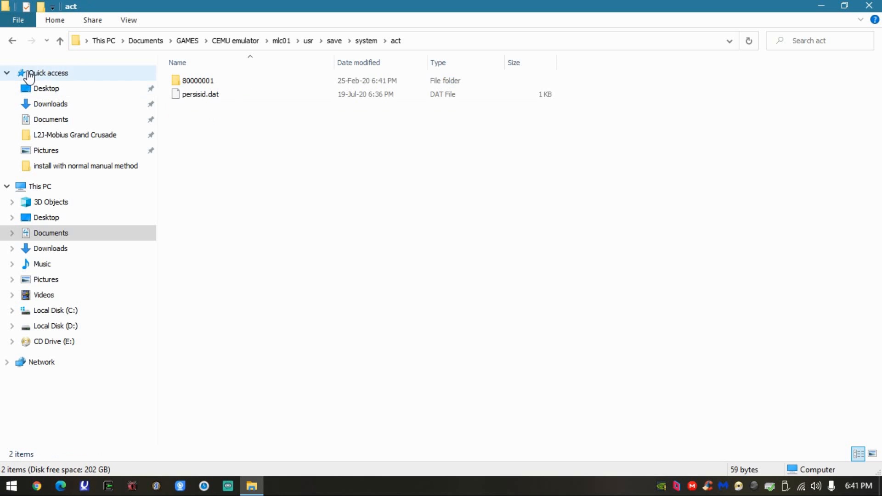
double_click(194, 81)
left_click(12, 41)
left_click(12, 41)
- Examine the files in 00050010\1004a200\user\common\db and return to the 00050010 folder
double_click(198, 94)
double_click(199, 108)
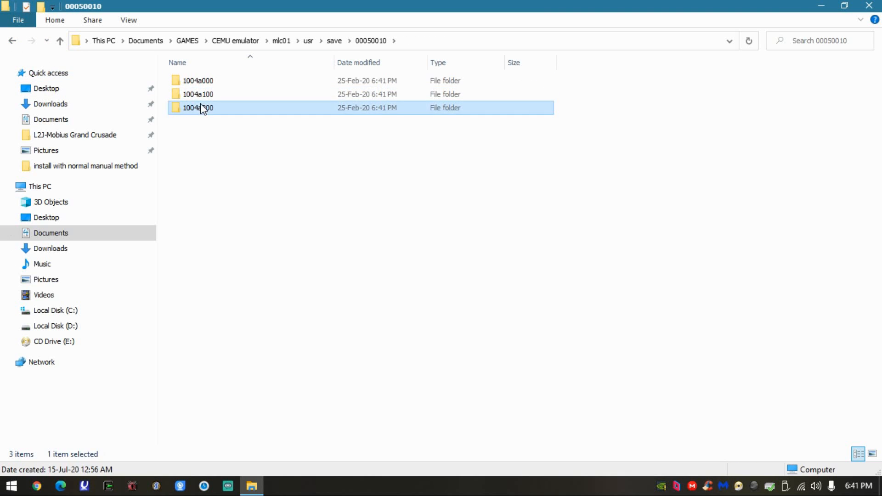
double_click(200, 82)
double_click(193, 81)
double_click(192, 80)
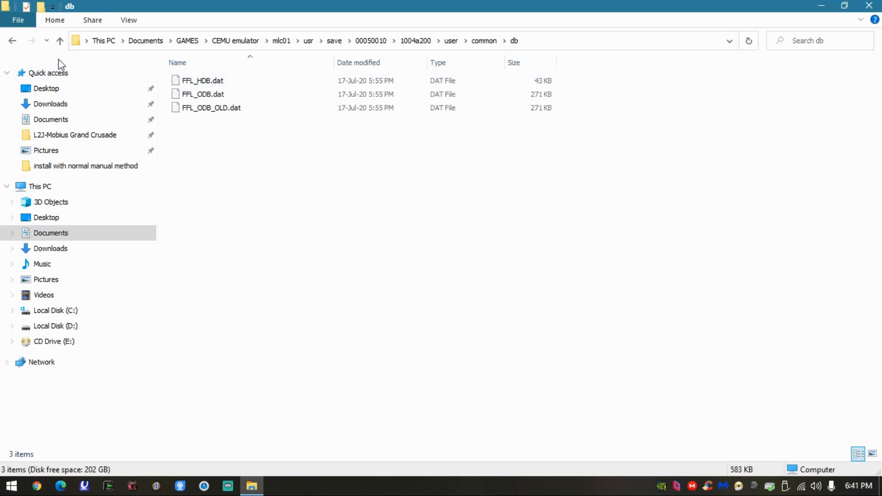
left_click(12, 40)
left_click(12, 40)
left_click(12, 41)
left_click(17, 42)
- Check the 1004a100\user\common\db folder and return to 00050010
double_click(187, 93)
double_click(186, 82)
double_click(187, 82)
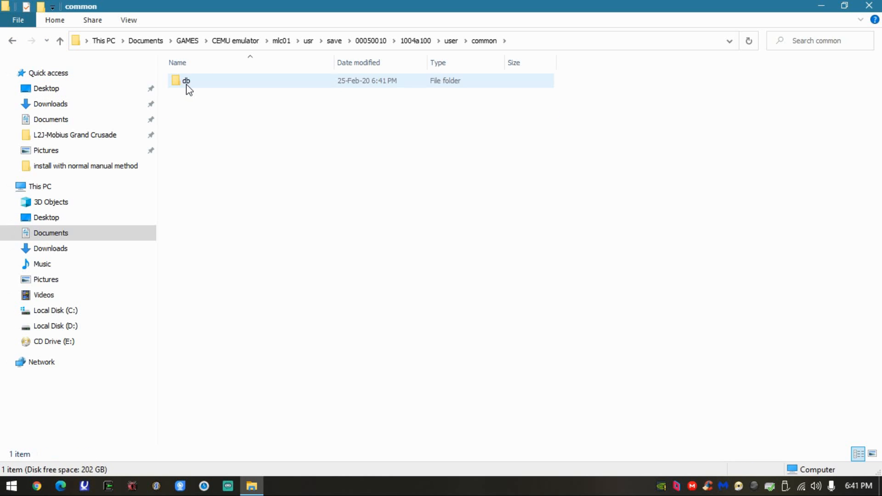
double_click(188, 81)
left_click(12, 40)
left_click(12, 41)
- Check the nested folders of 1004a000 again and go back up to the save folder
left_click(12, 40)
left_click(12, 41)
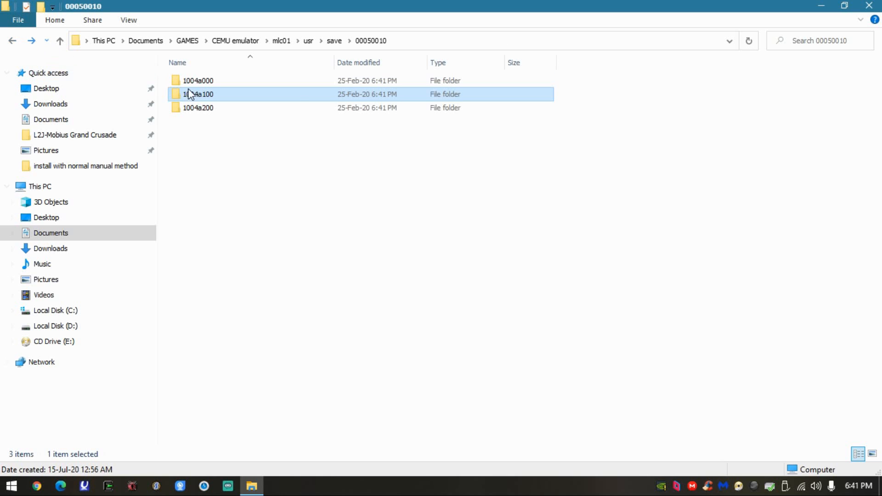
double_click(198, 81)
double_click(198, 81)
double_click(198, 81)
double_click(199, 81)
left_click(12, 40)
left_click(12, 40)
left_click(12, 41)
left_click(12, 40)
left_click(12, 41)
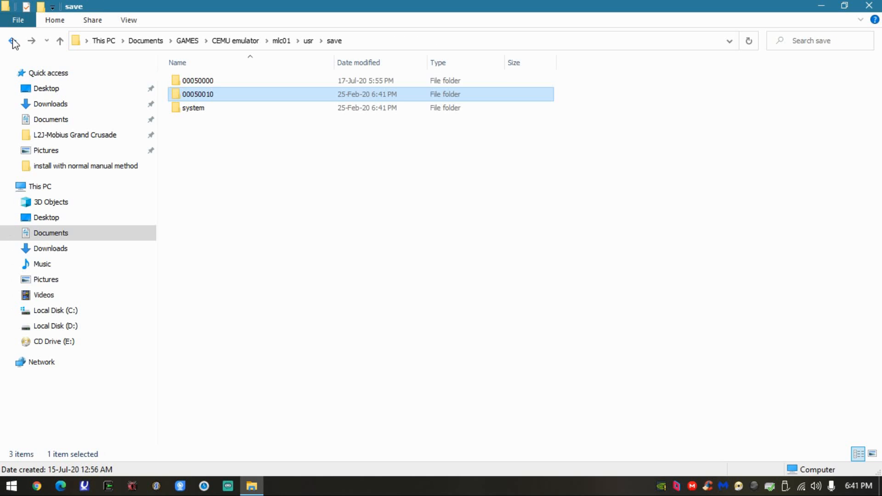
- Examine the 80000001 and common folders under 00050000\1010ed00\user and return to 00050000
double_click(171, 80)
double_click(179, 81)
double_click(183, 94)
double_click(188, 83)
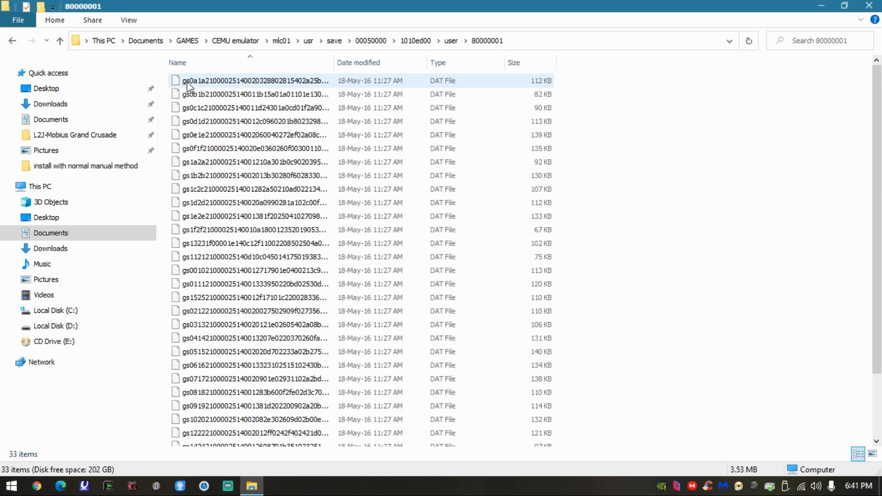
left_click(12, 41)
double_click(215, 95)
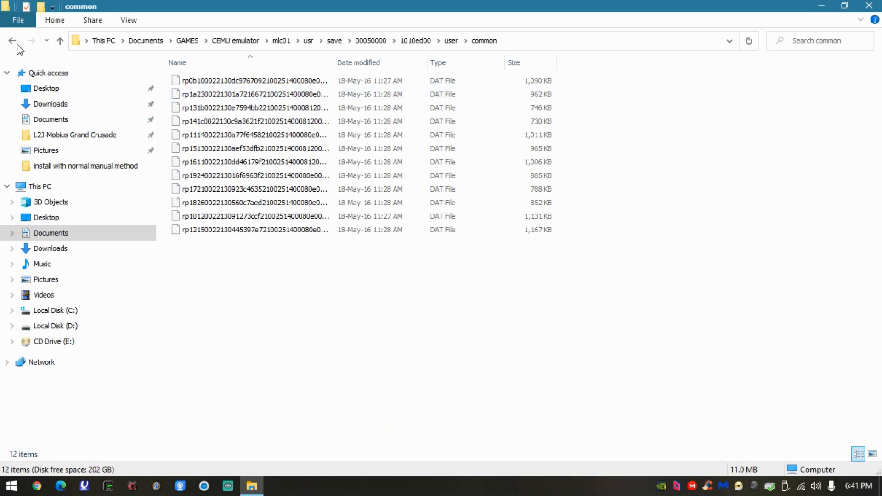
left_click(12, 40)
left_click(12, 40)
left_click(12, 40)
- Open 101c9500\user, check its common folder and open the 80000001 folder holding the Breath of the Wild saves
double_click(197, 81)
double_click(202, 95)
double_click(210, 93)
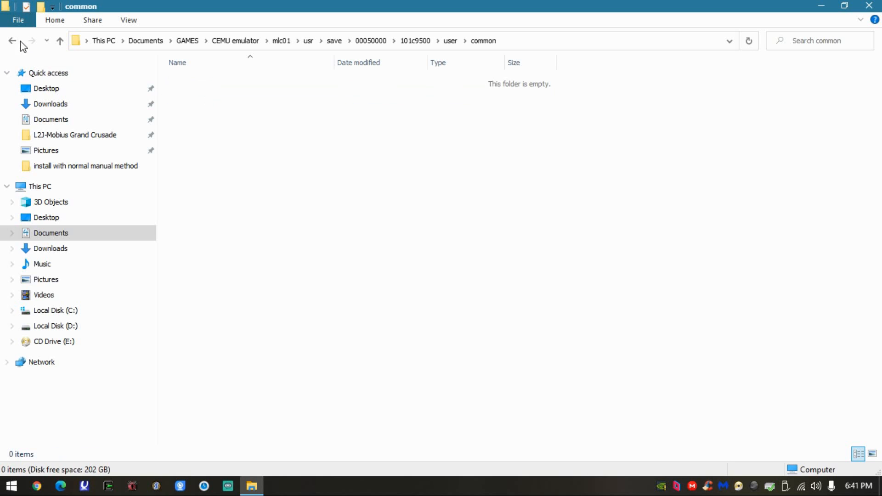
left_click(12, 41)
double_click(191, 81)
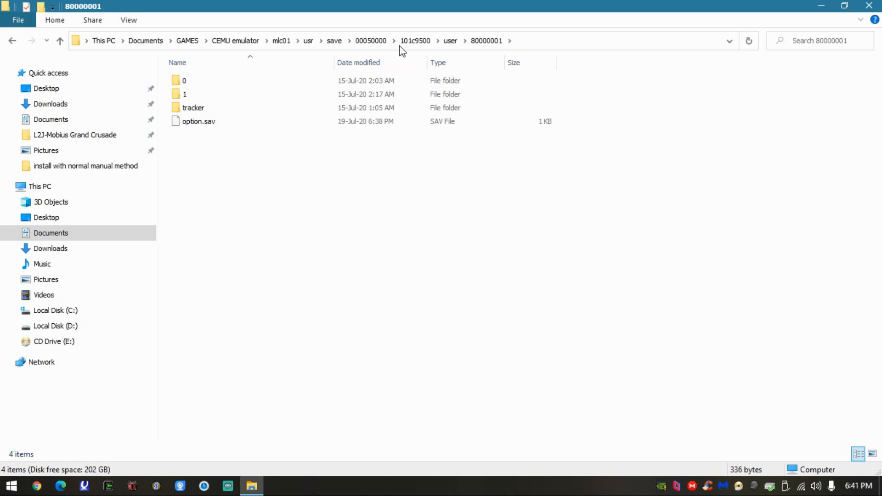
- Show the full folder path and highlight its mlc01\usr\save\00050000\101c9500\user\80000001 portion to point out the save location
left_click(533, 40)
left_click(481, 39)
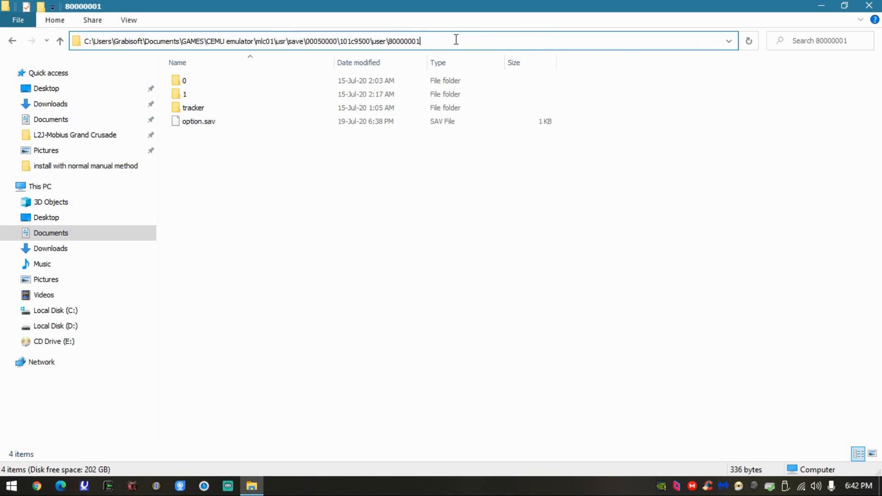
left_click_drag(430, 41, 259, 46)
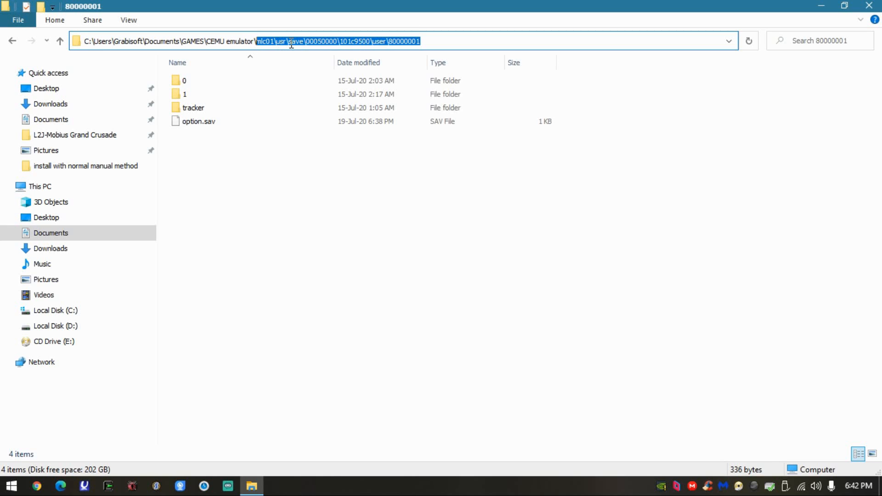
left_click(339, 44)
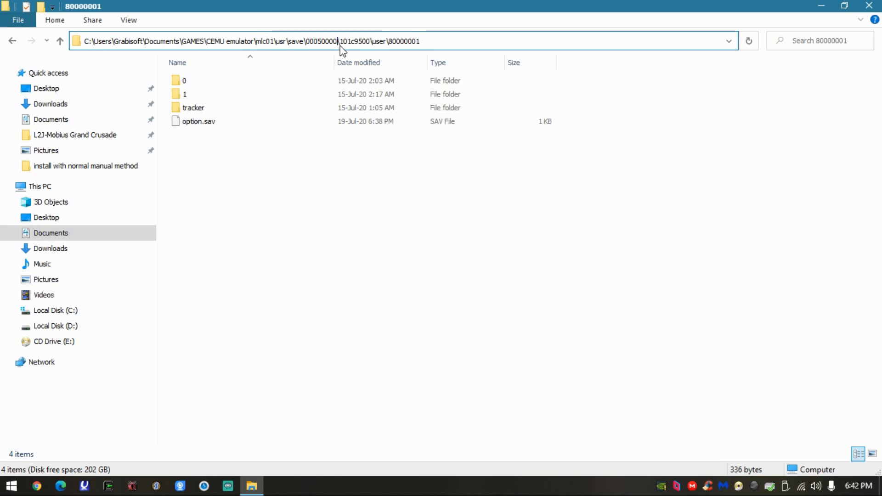
left_click_drag(348, 45, 423, 44)
left_click(311, 166)
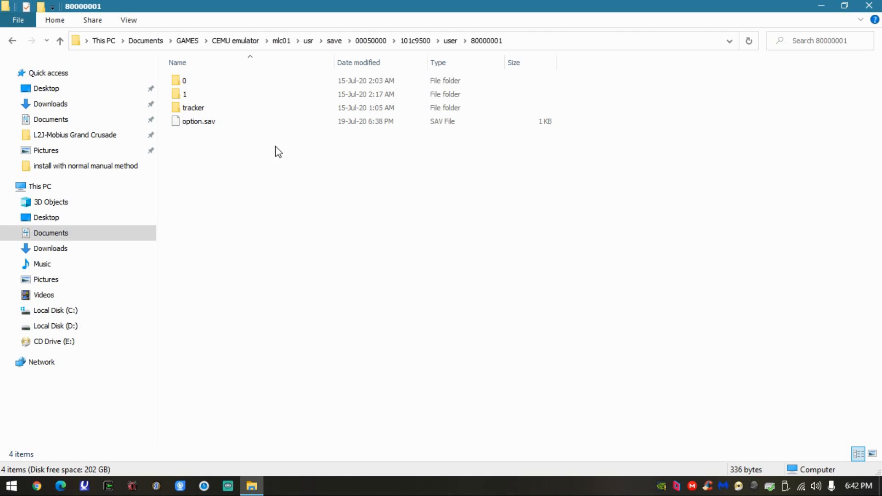
- View the caption.jpg thumbnail of save slot folder 0 and return to the 80000001 folder
left_click(219, 86)
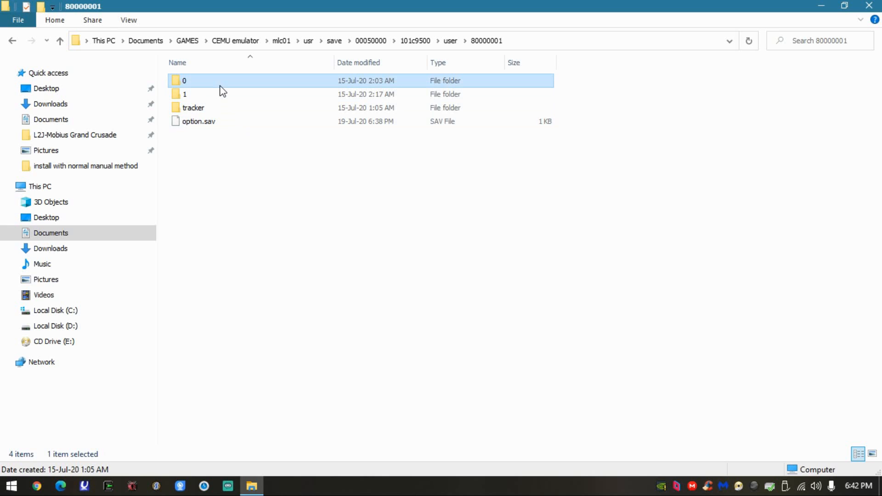
left_click(206, 96)
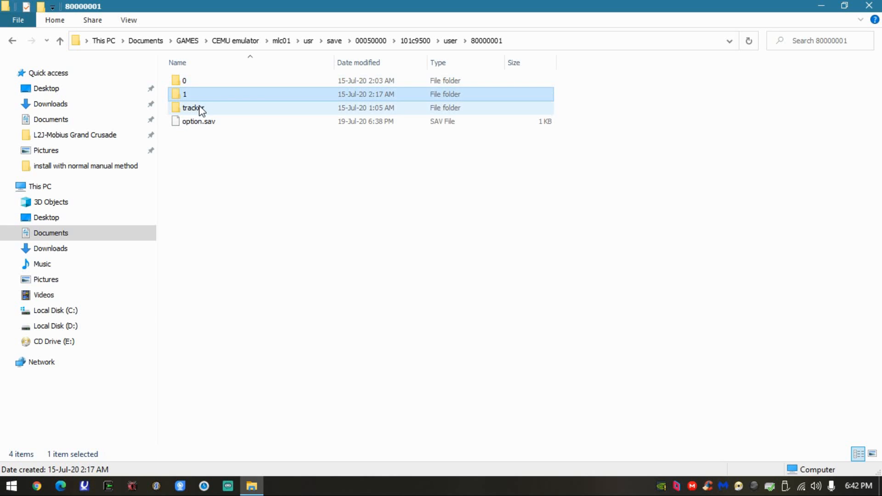
left_click(235, 82)
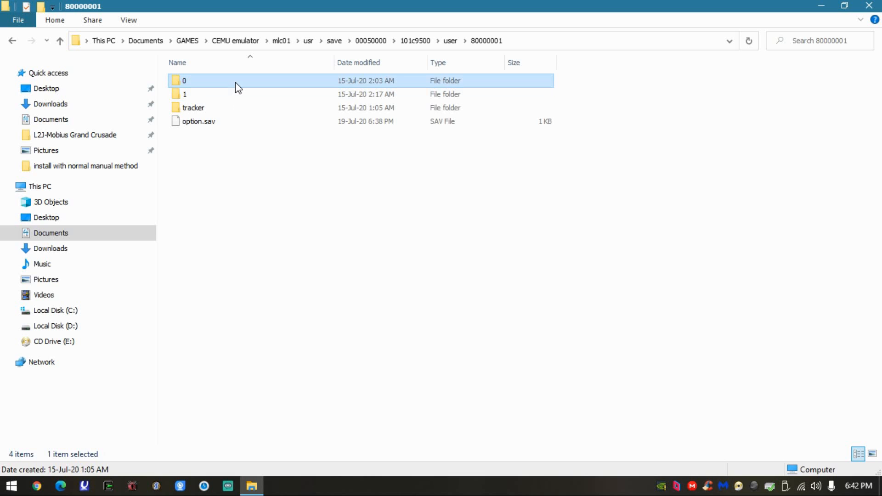
double_click(235, 81)
double_click(233, 86)
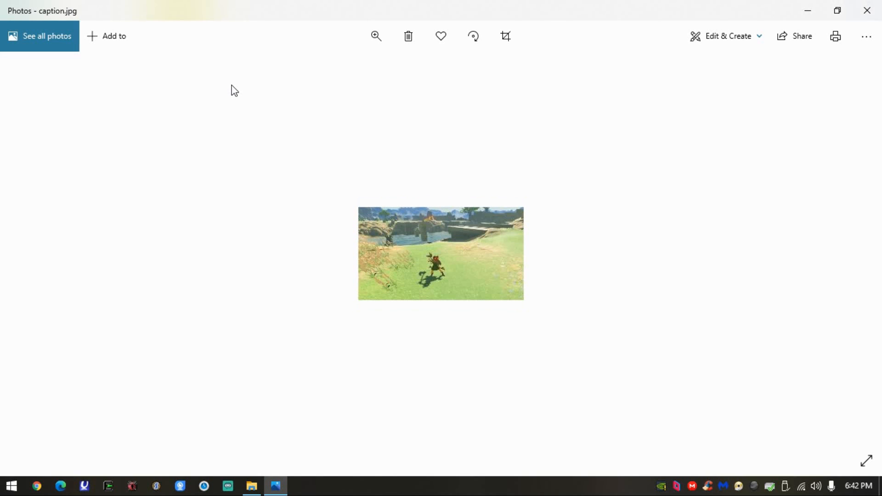
left_click(867, 11)
left_click(12, 41)
- View the caption.jpg thumbnail in save slot folder 1 and go back to 80000001
double_click(177, 94)
double_click(217, 81)
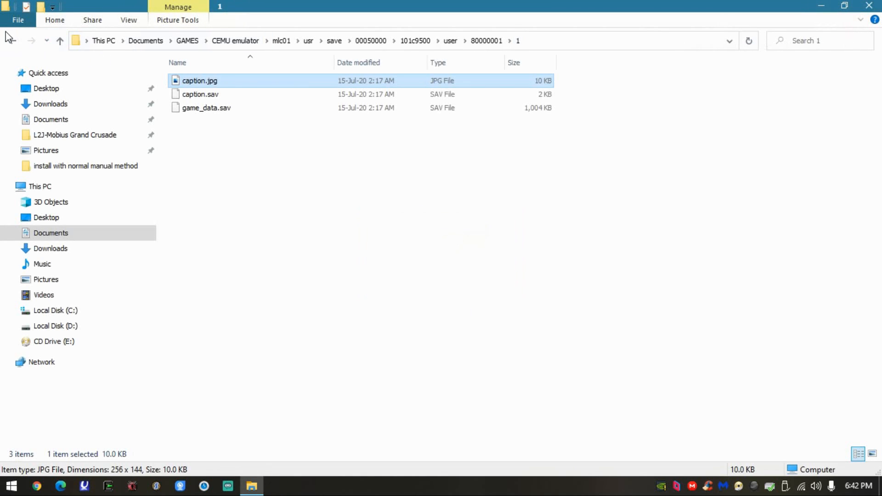
left_click(10, 38)
- Copy game_data.sav from save slot folder 0 to the desktop and minimize the Explorer window
left_click(230, 82)
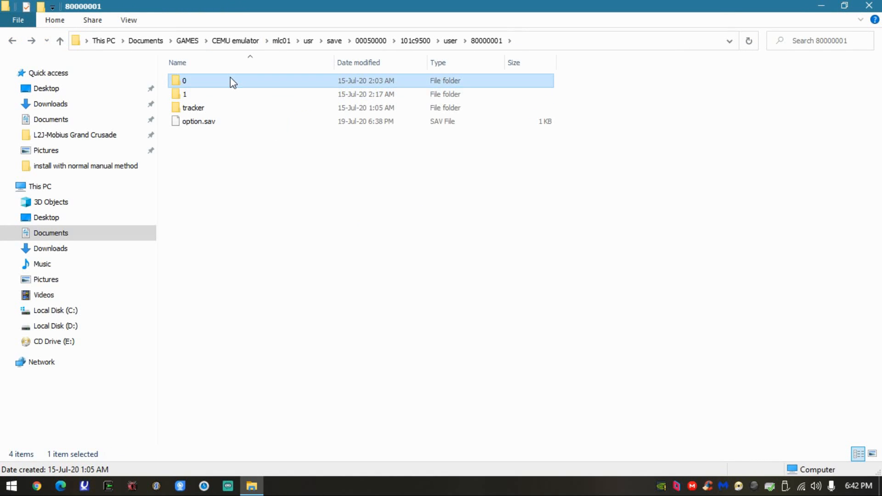
double_click(231, 80)
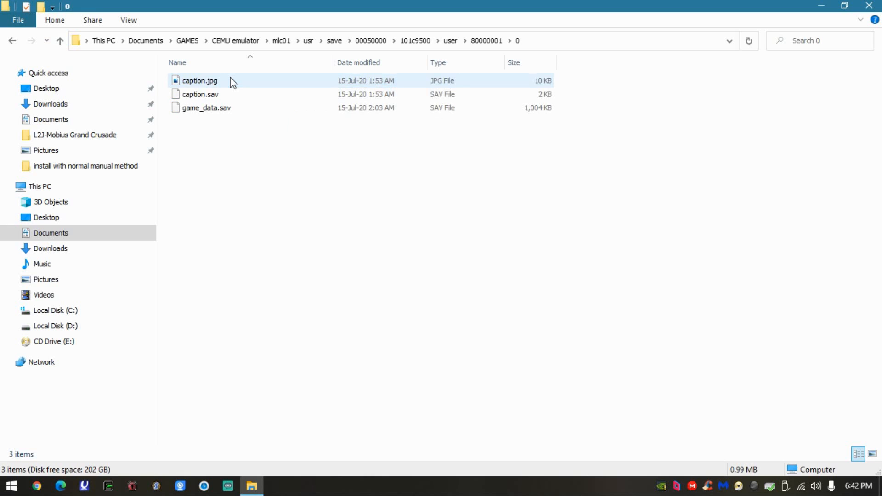
left_click(202, 109)
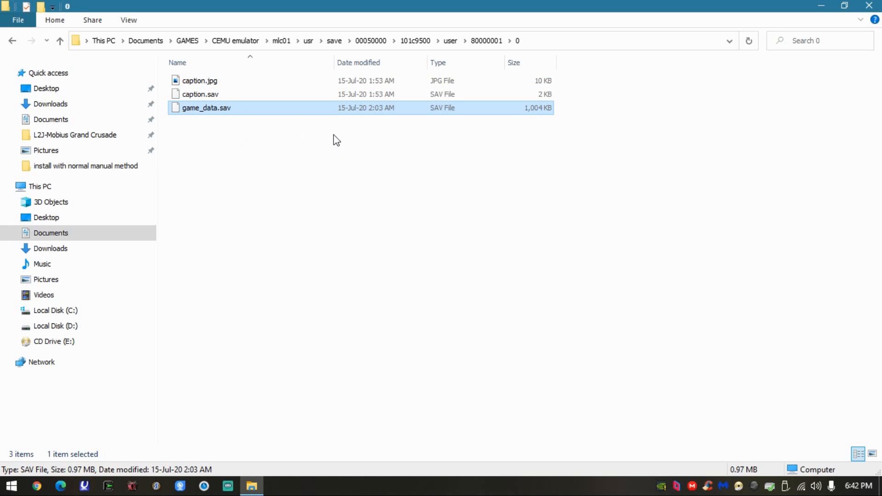
double_click(365, 6)
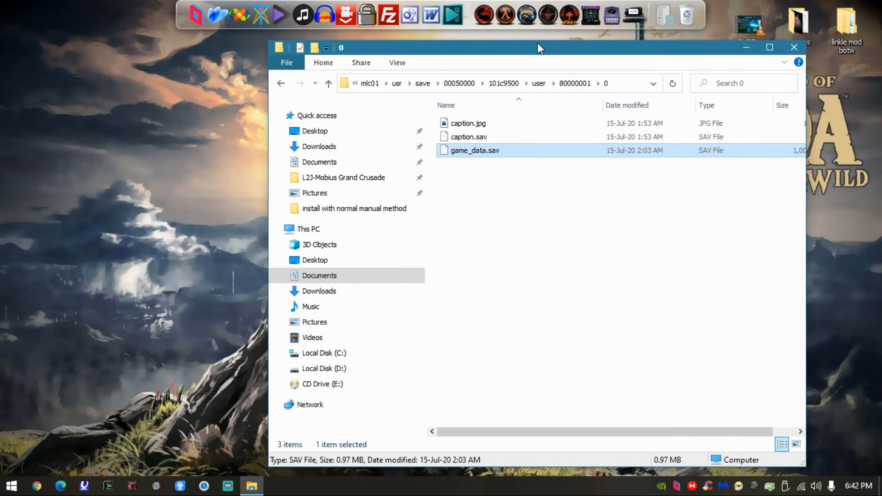
left_click(131, 165)
key("ctrl+v")
left_click(133, 164)
left_click_drag(676, 52, 589, 34)
left_click(661, 31)
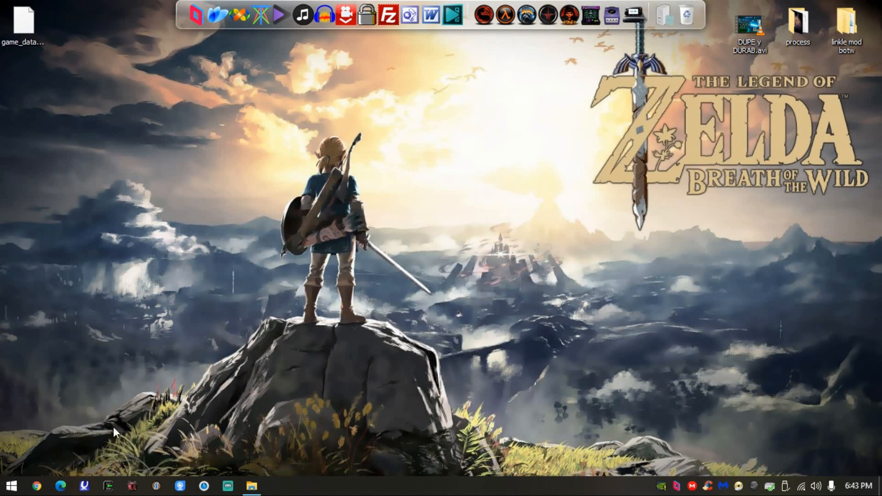
- Switch to Chrome, load the Grabisoftnet site and open its WiiU save file editor page
left_click(37, 489)
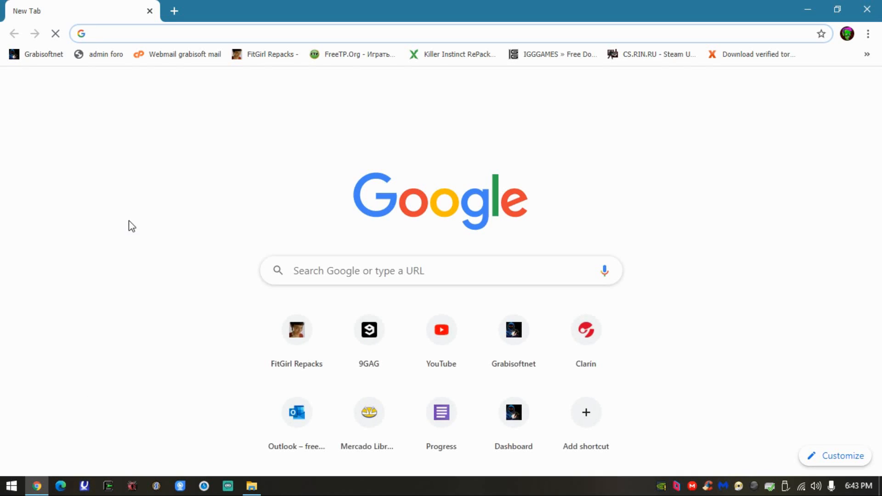
left_click(54, 57)
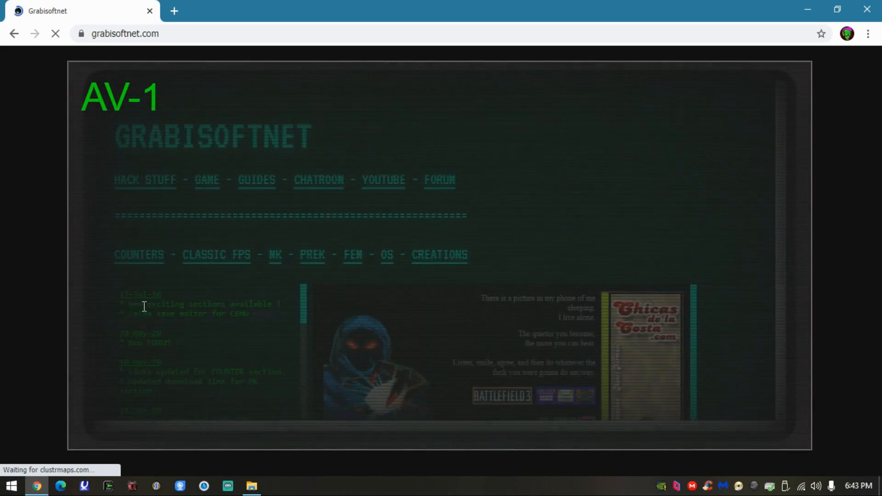
left_click_drag(120, 297, 252, 314)
left_click(257, 314)
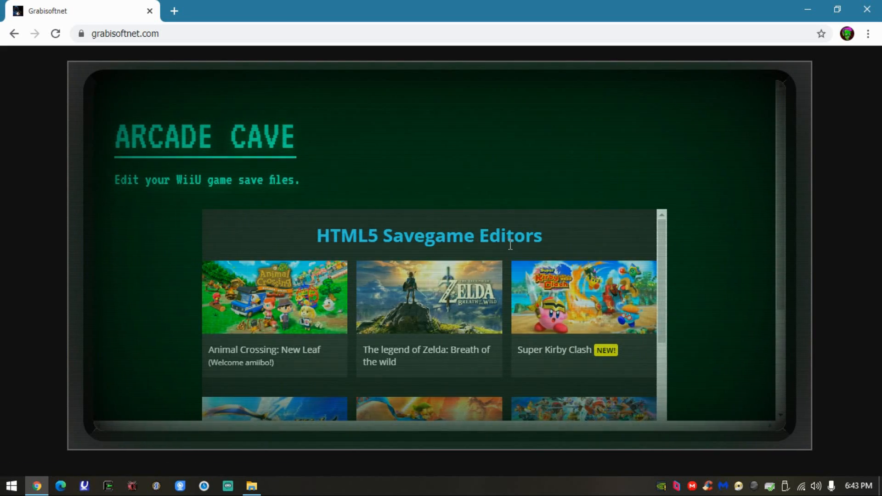
- Open the savegame editor for The Legend of Zelda: Breath of the Wild
scroll(549, 242, "down", 10)
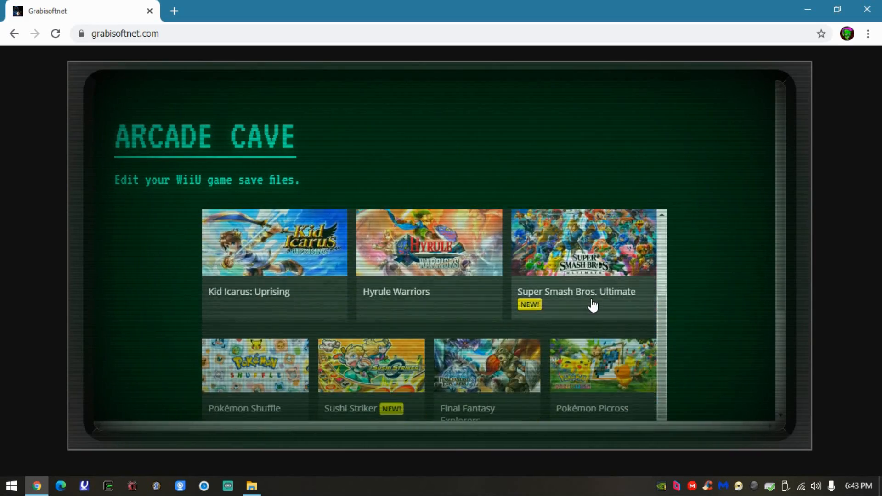
scroll(477, 369, "up", 8)
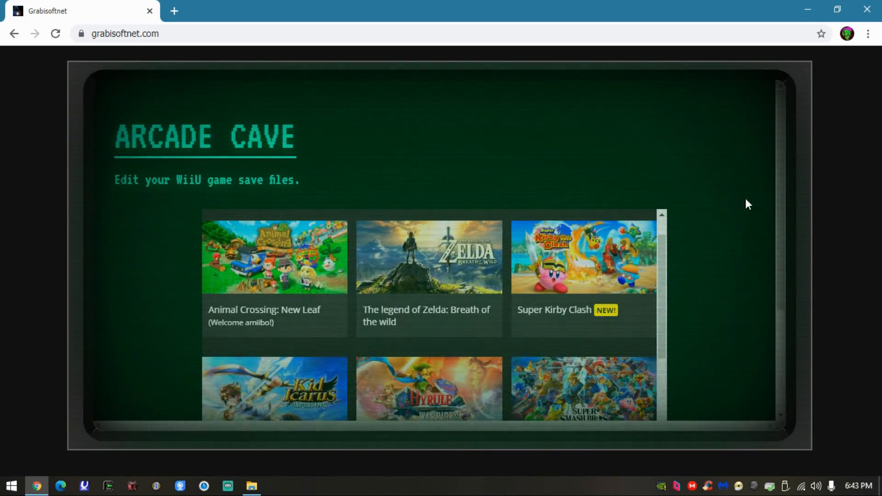
scroll(752, 206, "down", 3)
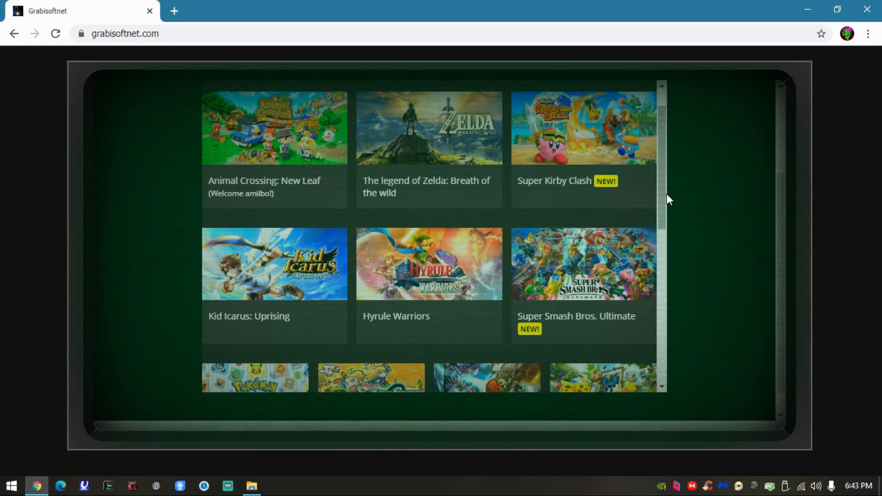
left_click_drag(663, 197, 679, 173)
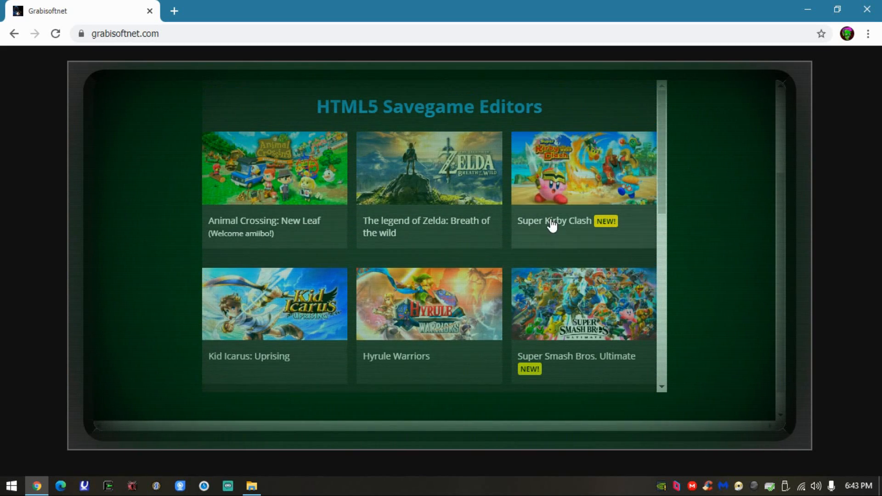
left_click(457, 196)
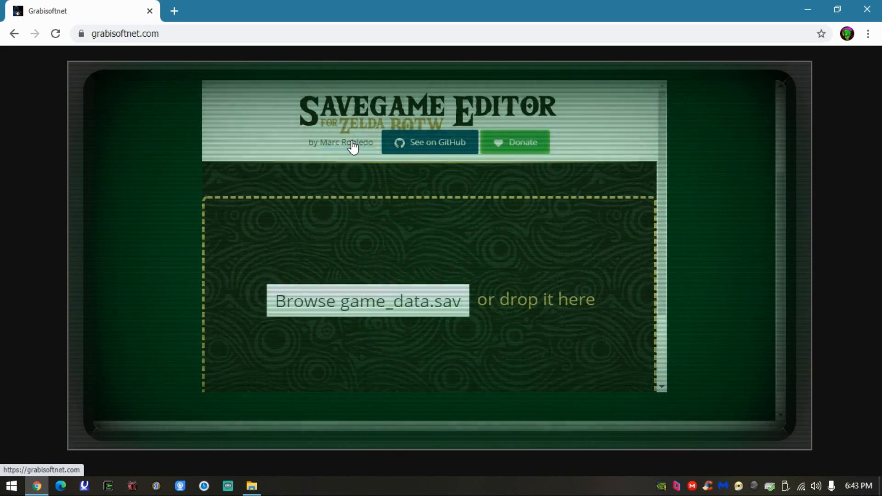
- Load game_data.sav from the desktop into the savegame editor and maximize the browser window again
scroll(425, 253, "up", 3)
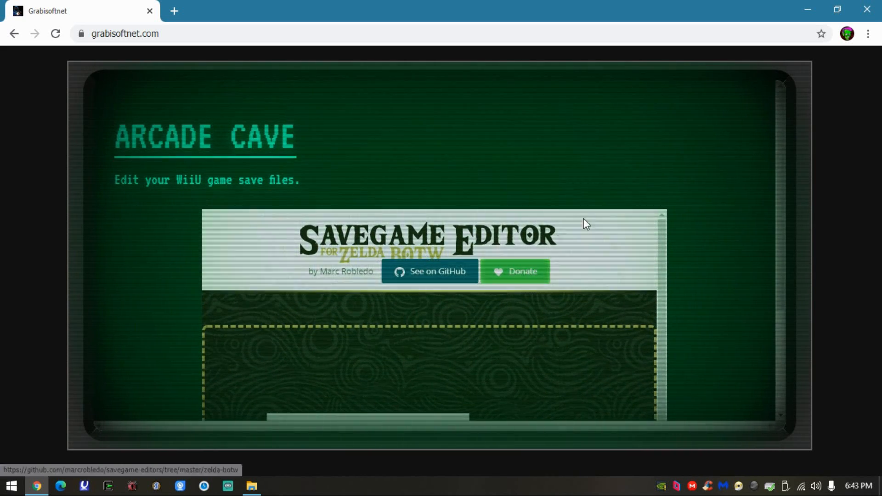
scroll(575, 238, "down", 2)
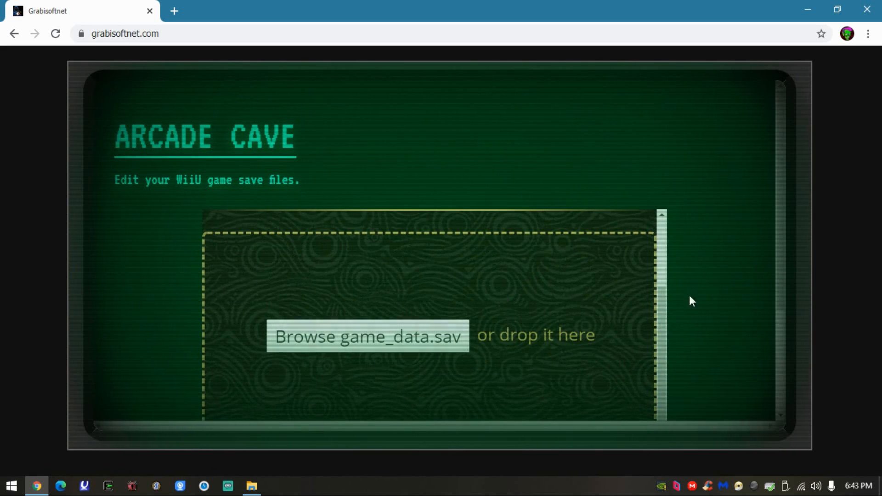
scroll(714, 275, "down", 2)
left_click_drag(462, 3, 553, 12)
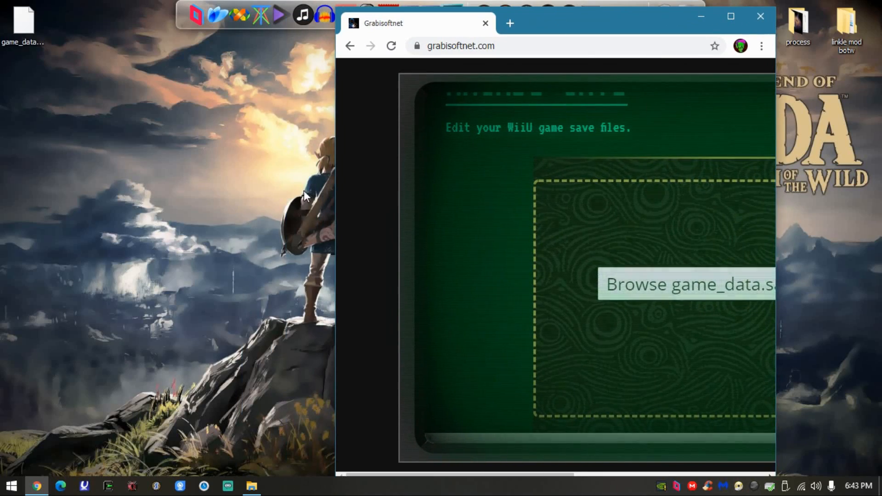
left_click_drag(8, 24, 639, 289)
double_click(629, 18)
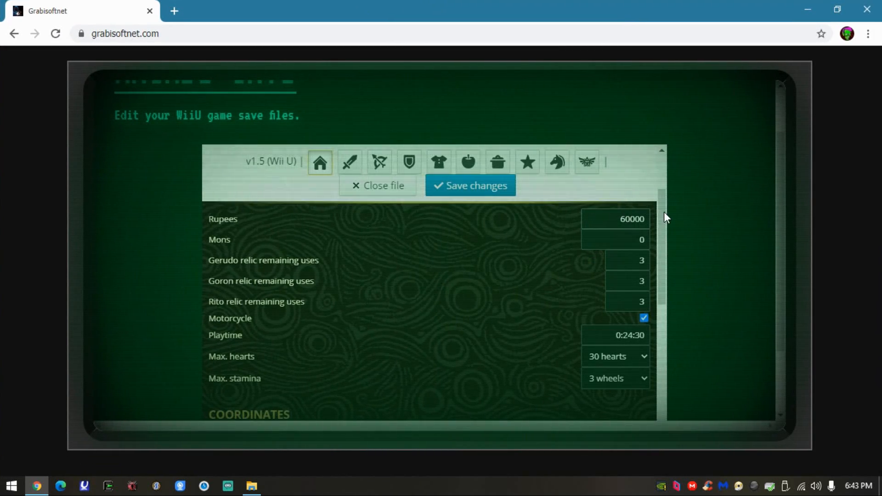
- Review the save's general values and select 30 hearts for max. hearts and 3 wheels for max. stamina
scroll(664, 211, "up", 1)
left_click_drag(665, 204, 666, 214)
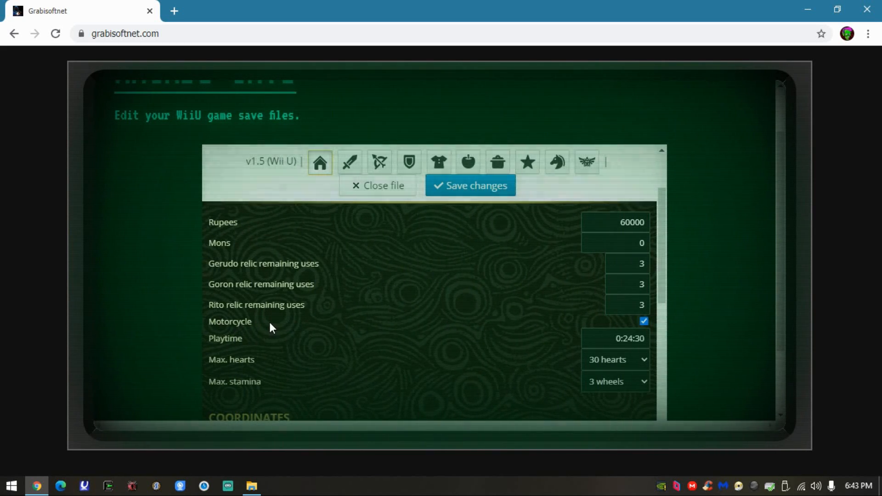
mouse_move(665, 270)
left_mouse_down()
mouse_move(655, 313)
mouse_move(666, 282)
left_mouse_up()
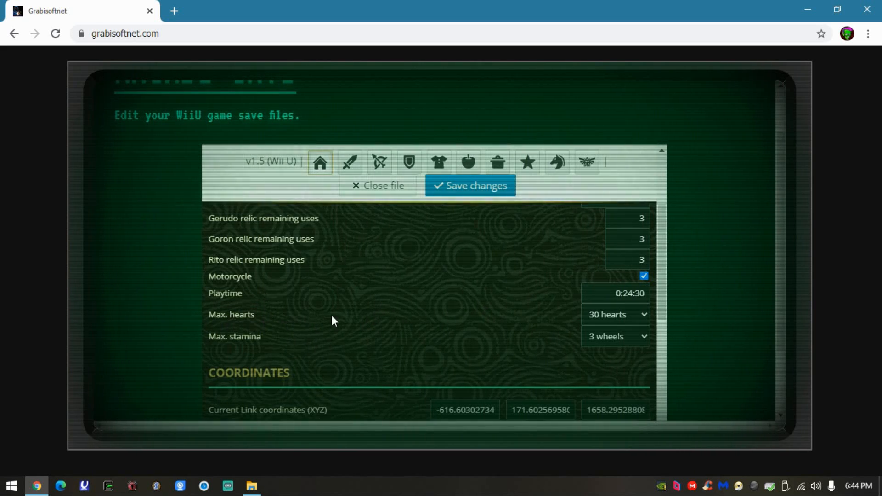
left_click(605, 316)
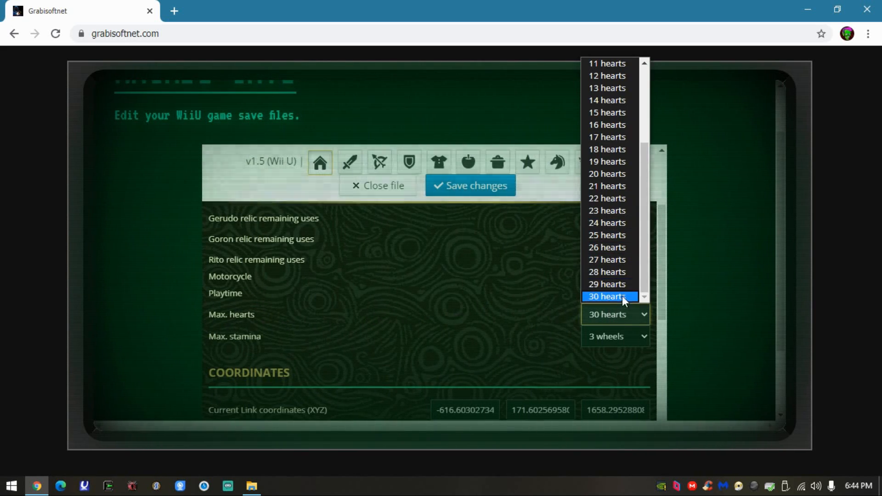
left_click(619, 293)
left_click(630, 336)
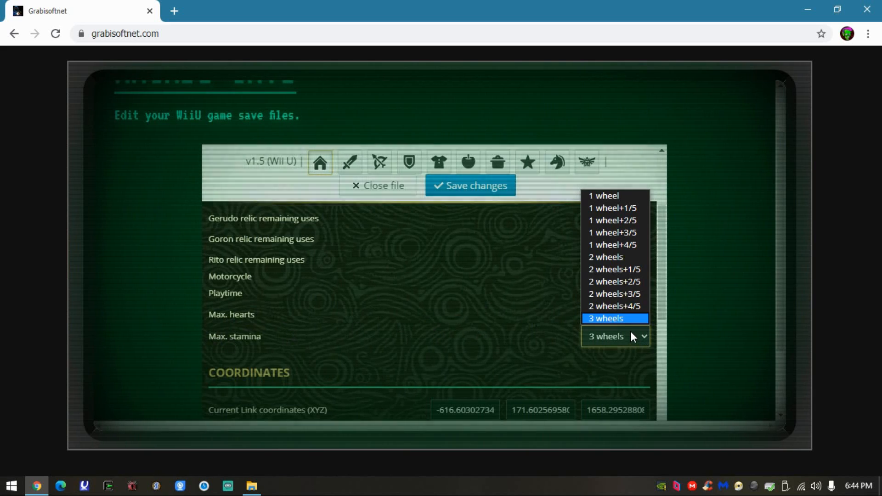
left_click(605, 319)
- Check the coordinates section and its map options, leaving the map selection as it is
left_click_drag(661, 302, 660, 369)
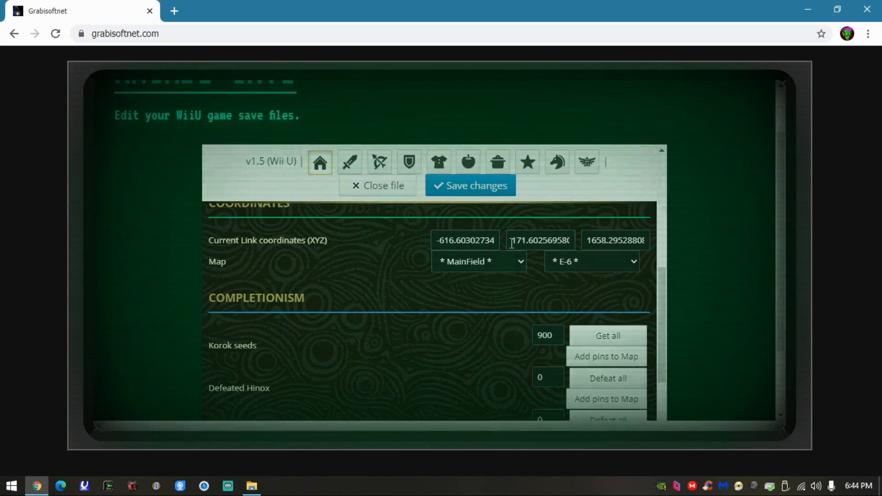
left_click(500, 263)
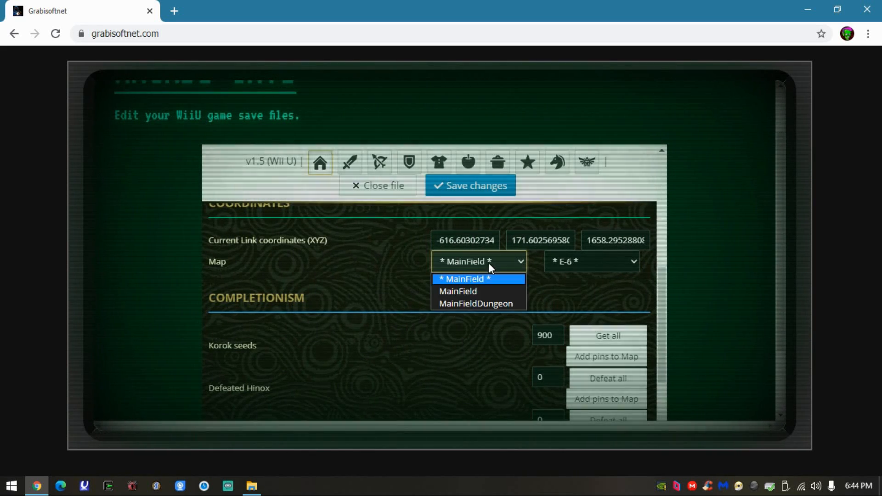
left_click(500, 262)
left_click(367, 305)
scroll(420, 298, "down", 3)
scroll(381, 289, "up", 2)
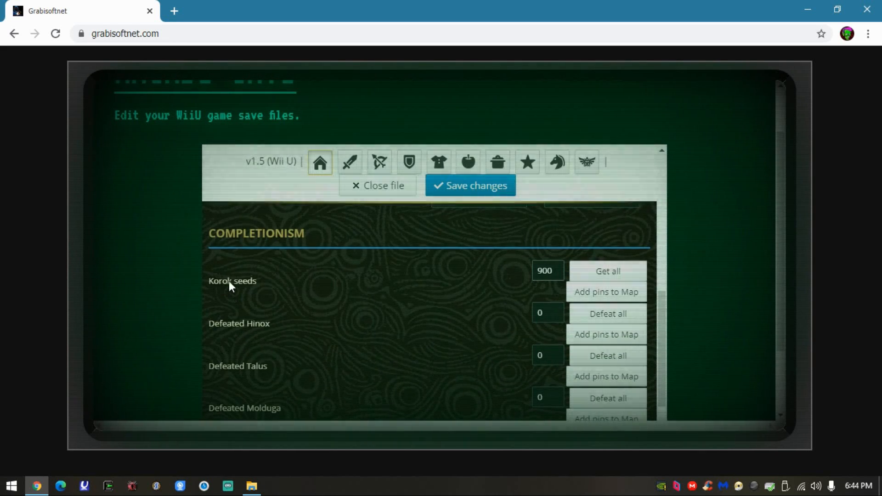
- Examine the Completionism section from the Korok seeds entry down to the map pins
left_click_drag(233, 280, 250, 279)
left_click(251, 279)
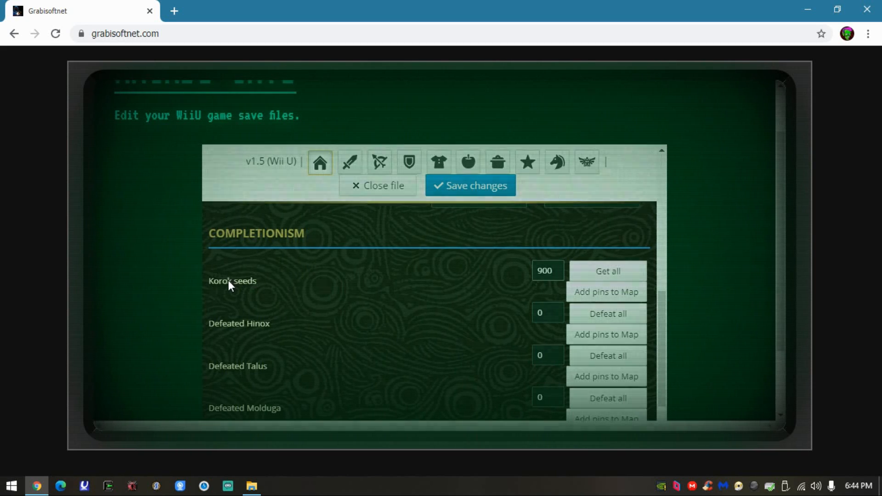
left_click_drag(550, 270, 540, 270)
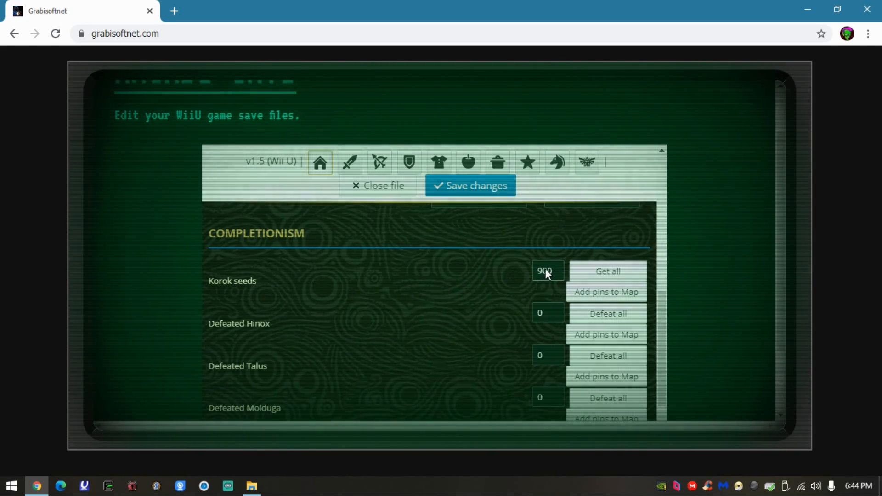
scroll(442, 295, "down", 2)
scroll(452, 293, "down", 3)
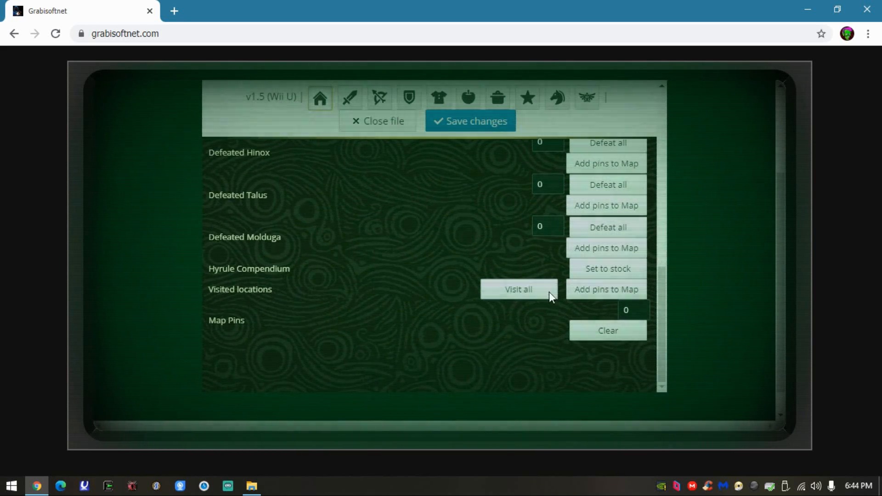
- Review the save's weapons inventory and add a Traveler's Sword entry to it
scroll(525, 341, "up", 10)
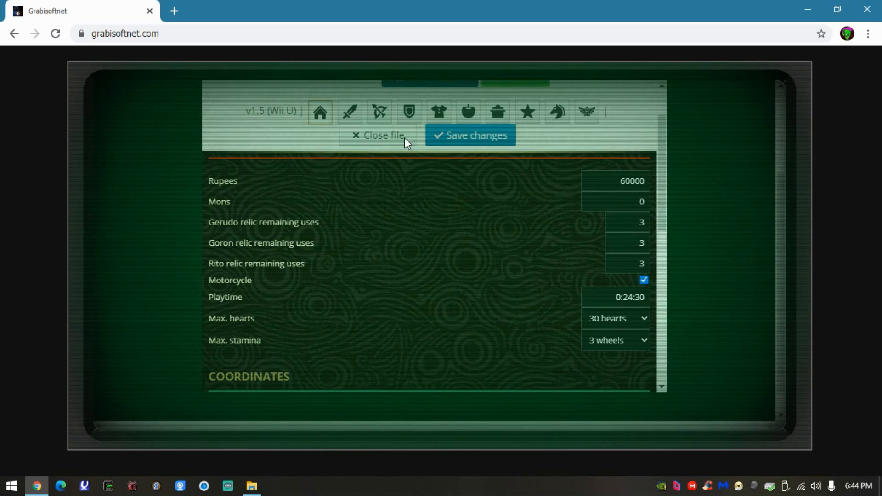
left_click(349, 113)
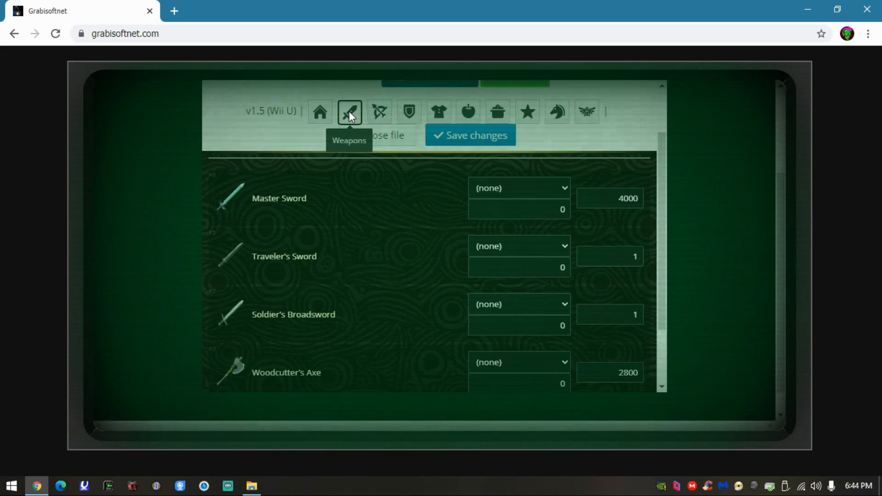
scroll(347, 231, "down", 2)
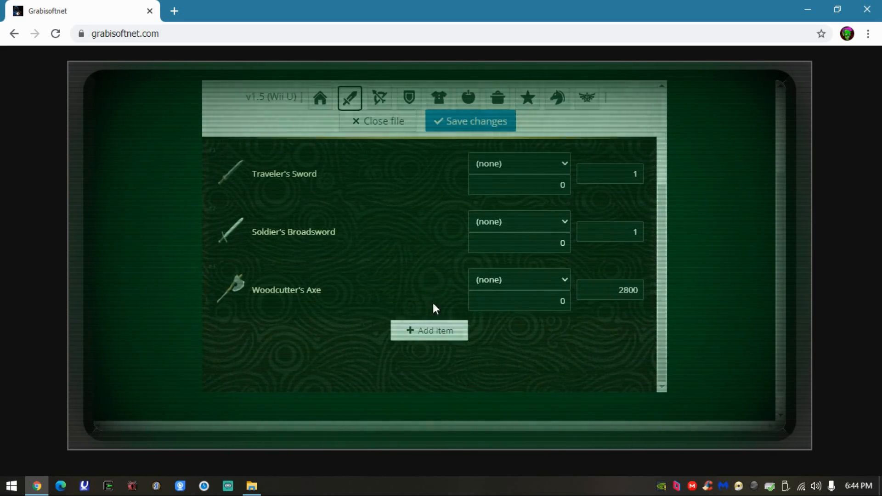
scroll(422, 262, "up", 3)
scroll(434, 260, "down", 3)
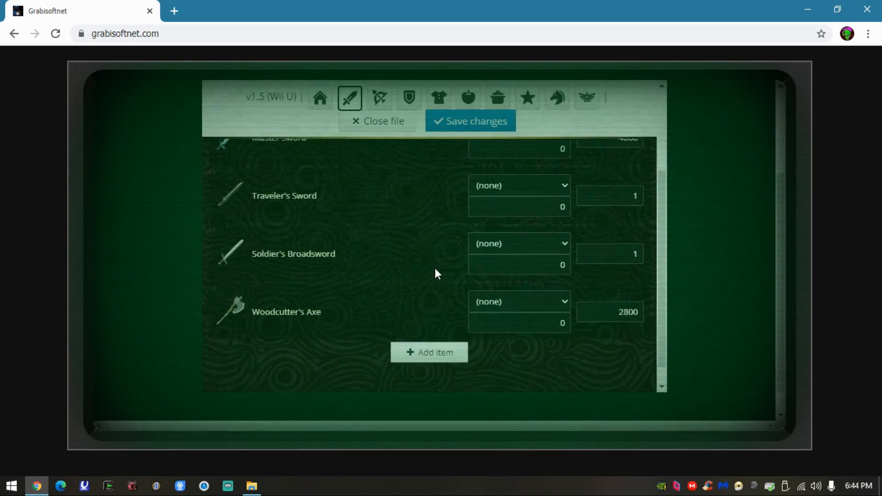
left_click(426, 328)
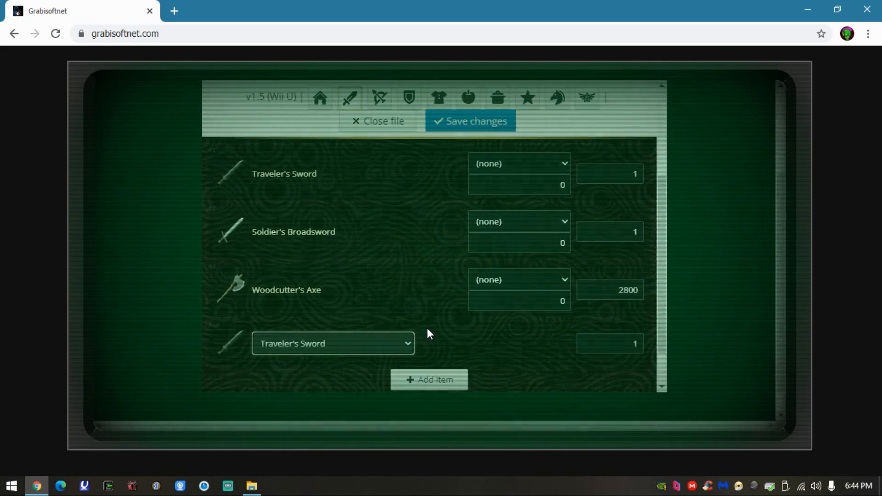
- Look through the item choices for the newly added weapon, keeping Traveler's Sword
left_click(407, 342)
scroll(440, 142, "down", 1)
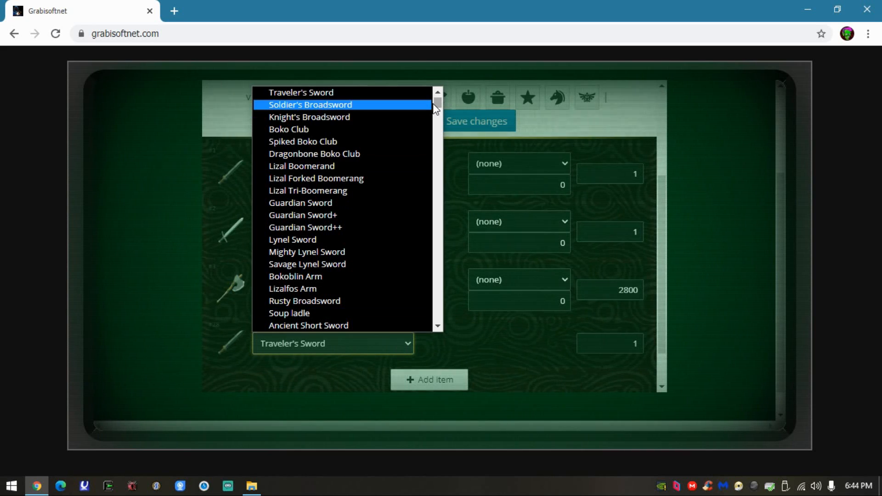
mouse_move(437, 103)
left_mouse_down()
mouse_move(445, 134)
mouse_move(439, 105)
left_mouse_up()
scroll(304, 208, "up", 1)
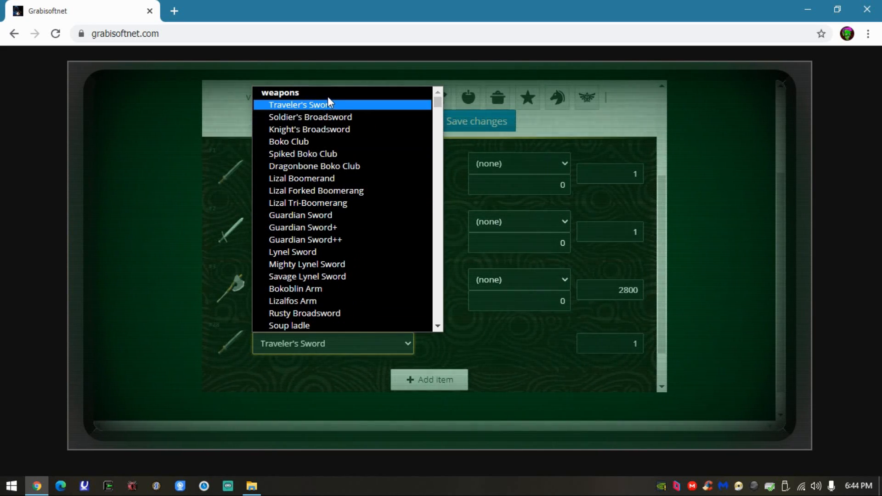
scroll(324, 192, "down", 20)
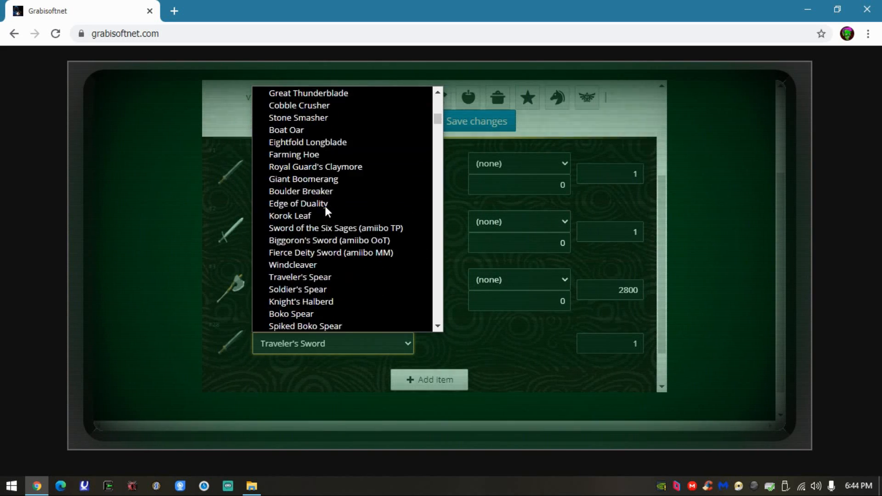
scroll(329, 199, "down", 20)
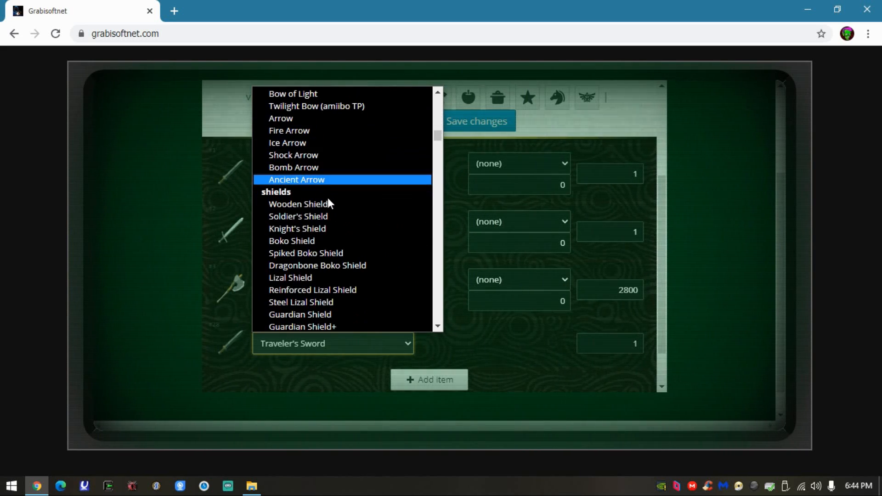
scroll(333, 152, "up", 3)
left_click(487, 393)
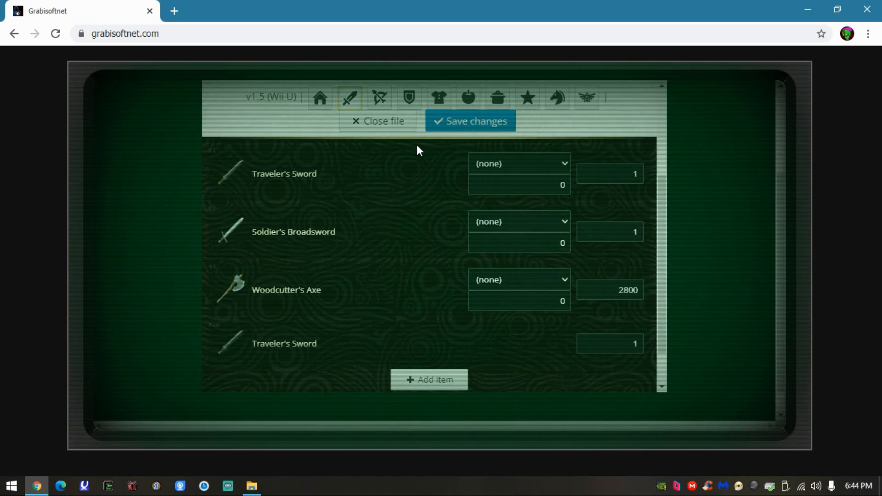
- Review the items listed in the bows, shields and clothes inventories
left_click(389, 97)
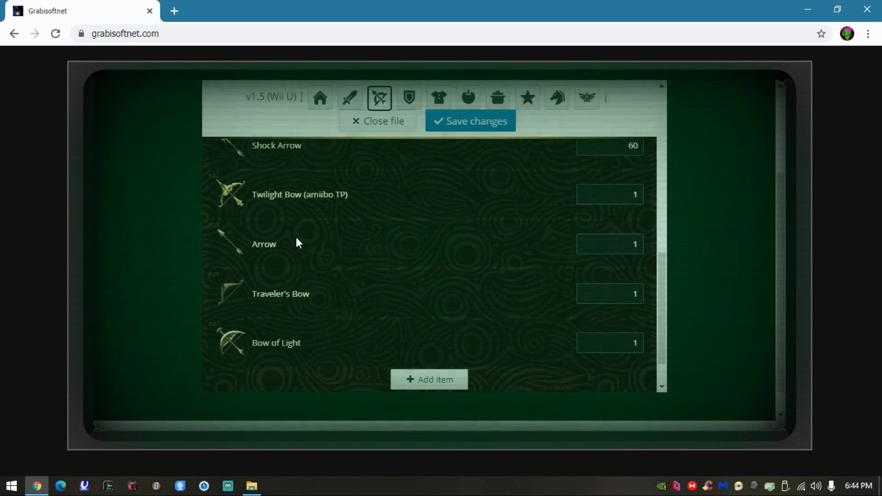
left_click(410, 99)
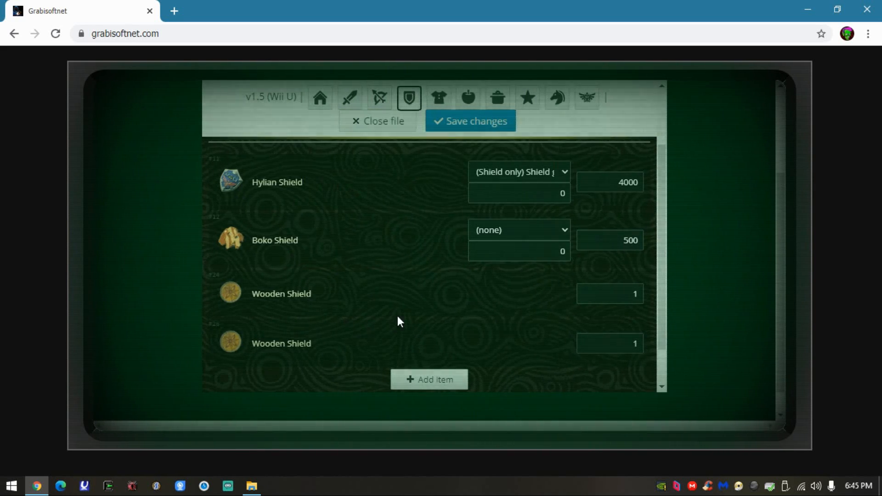
left_click(437, 96)
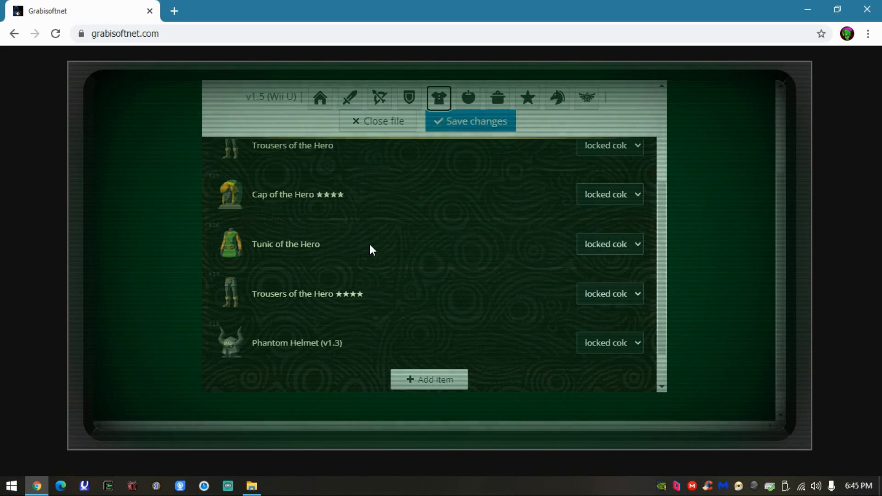
scroll(434, 274, "up", 1)
scroll(439, 262, "up", 1)
scroll(438, 261, "down", 2)
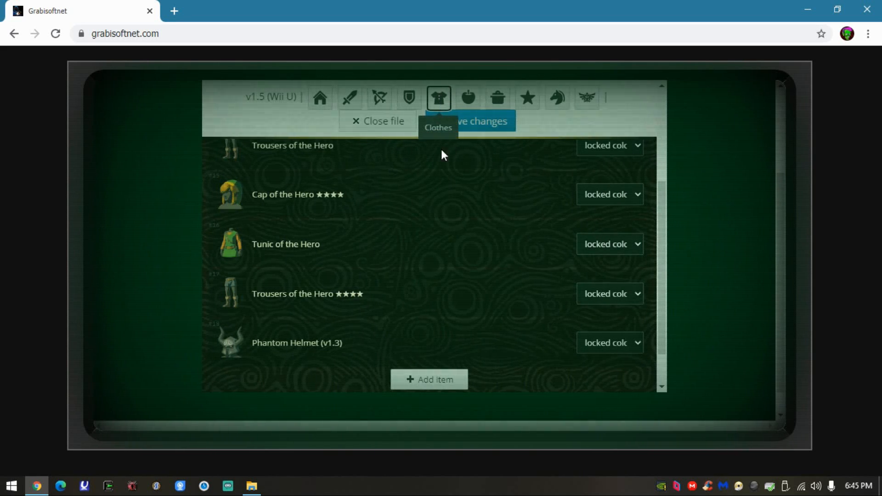
- Add a Snowquill Headdress and a Snowquill Headdress ★ to the clothes inventory
left_click(404, 378)
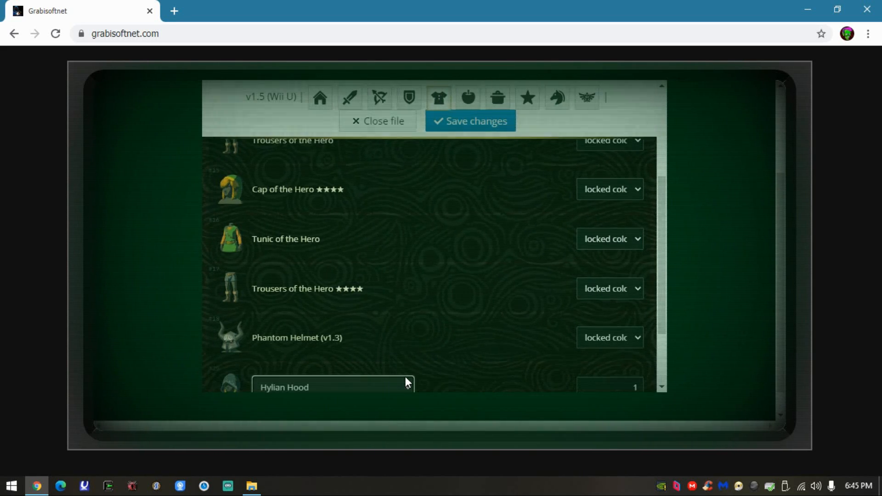
left_click(407, 329)
scroll(445, 142, "down", 1)
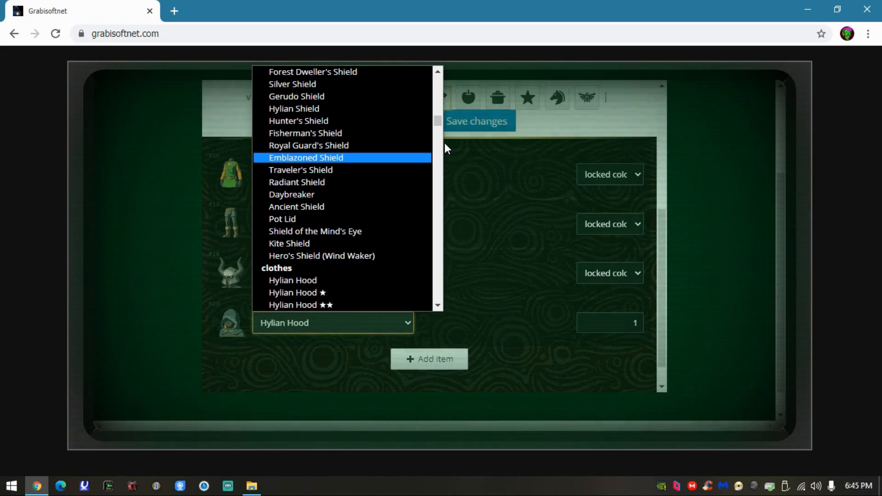
scroll(335, 257, "down", 4)
scroll(336, 262, "down", 13)
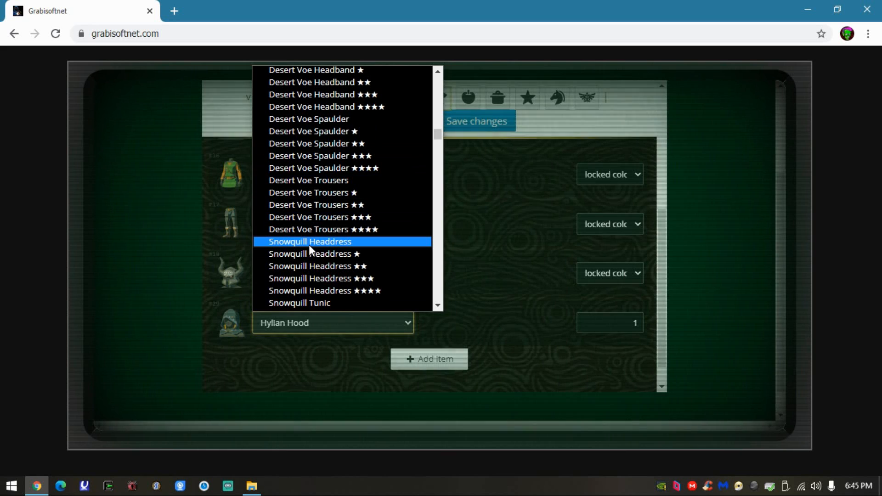
left_click(329, 241)
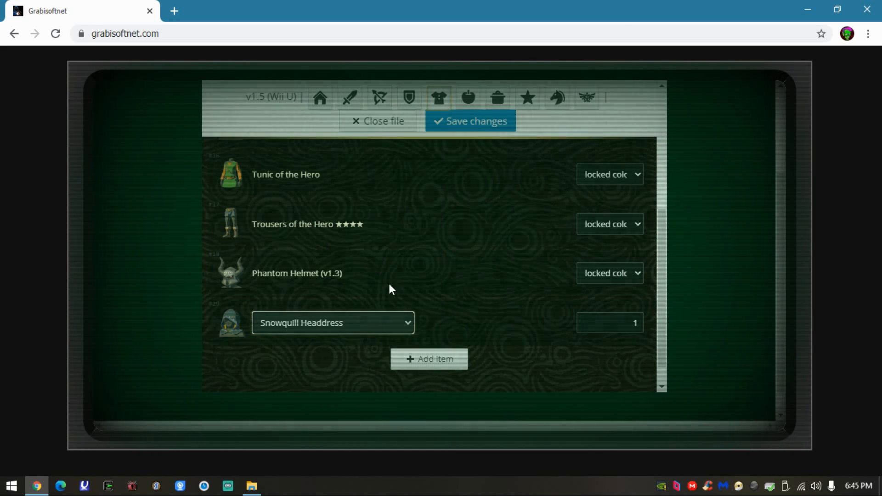
left_click(459, 362)
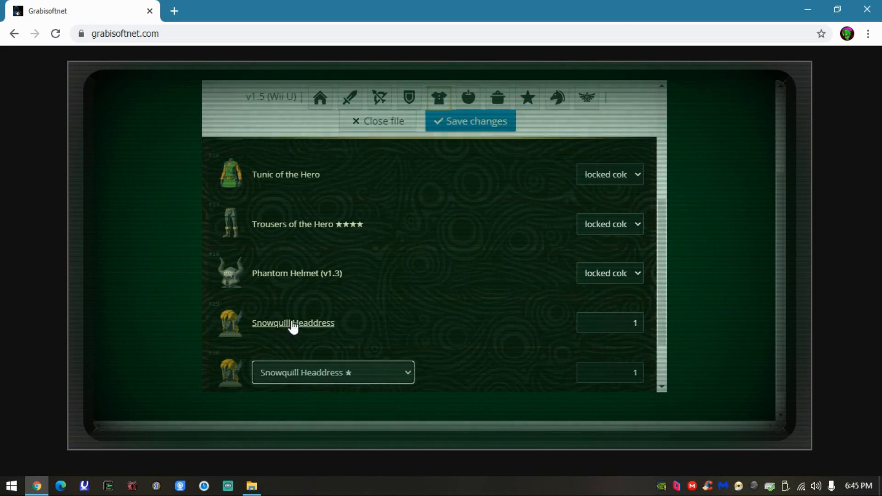
left_click(629, 317)
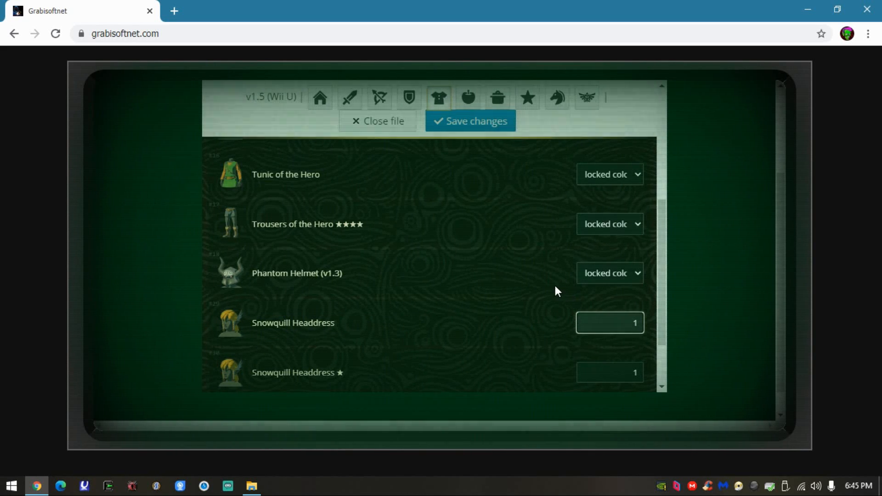
- Examine the Master Sword's durability, its available modifiers and its modifier value in the weapons inventory, leaving them as they are
scroll(520, 296, "up", 6)
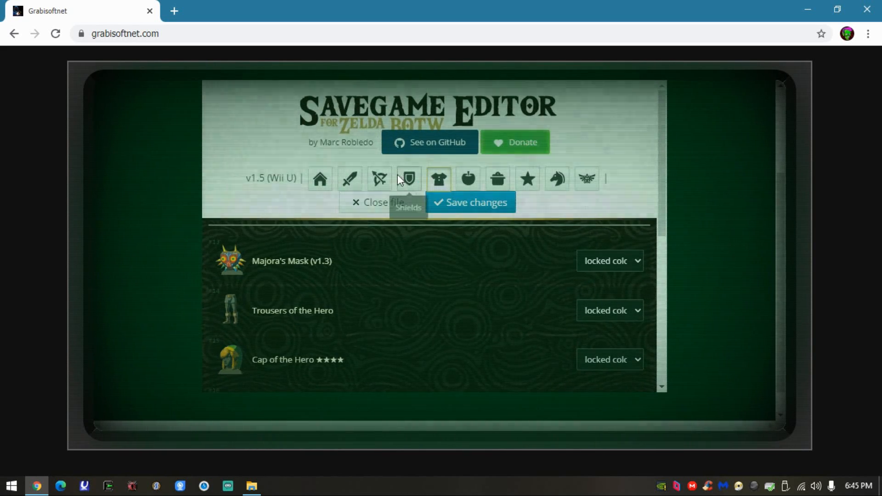
left_click(356, 178)
scroll(486, 267, "down", 2)
scroll(486, 267, "up", 2)
left_click(617, 266)
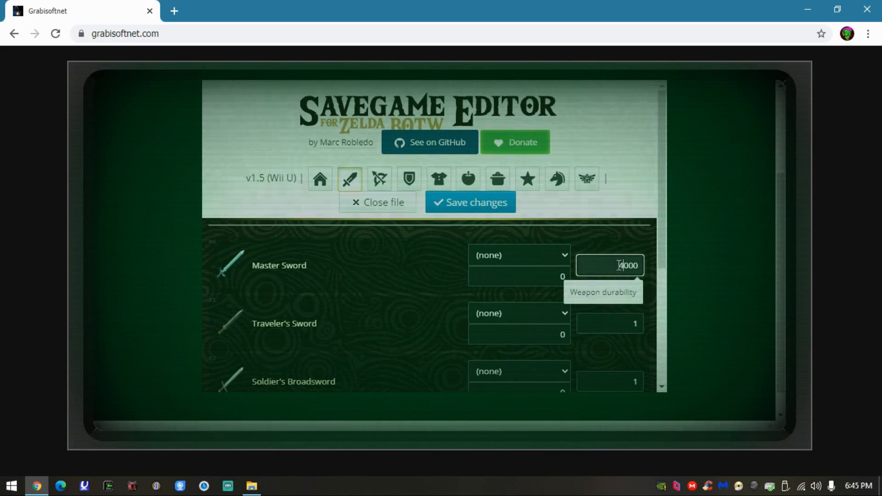
left_click_drag(619, 266, 639, 263)
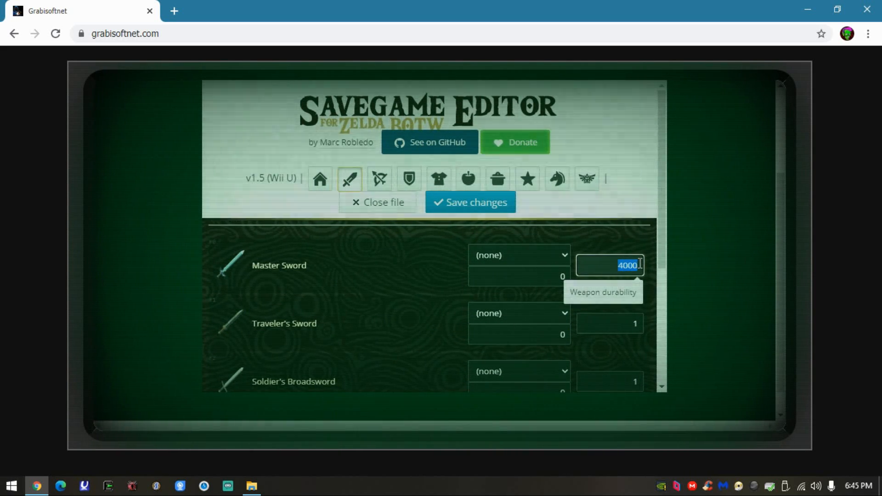
left_click(564, 260)
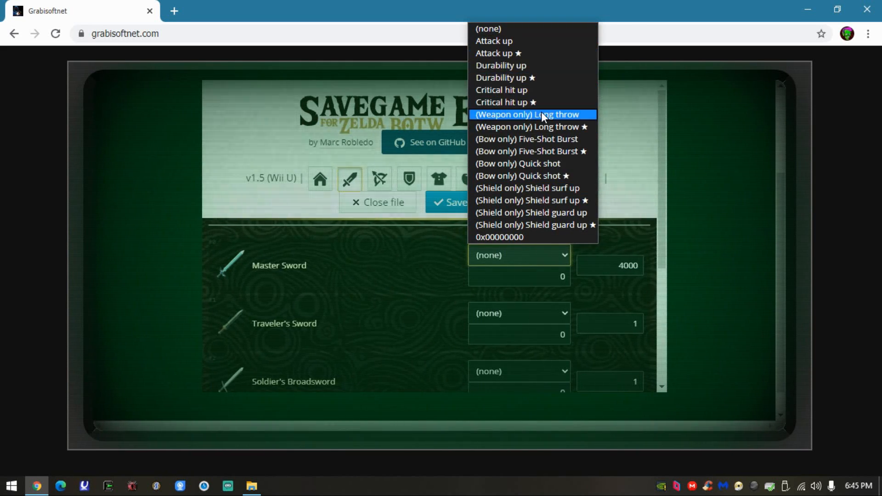
left_click(555, 277)
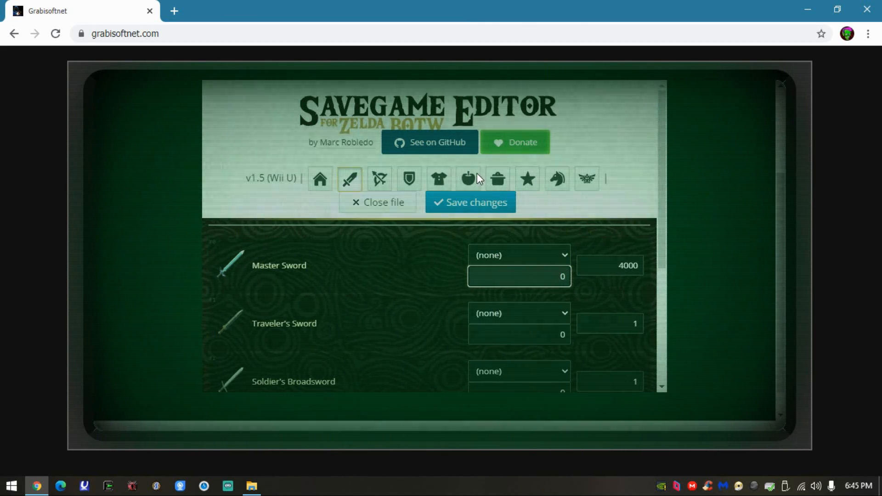
- Check the materials, food and other item inventories
left_click(474, 174)
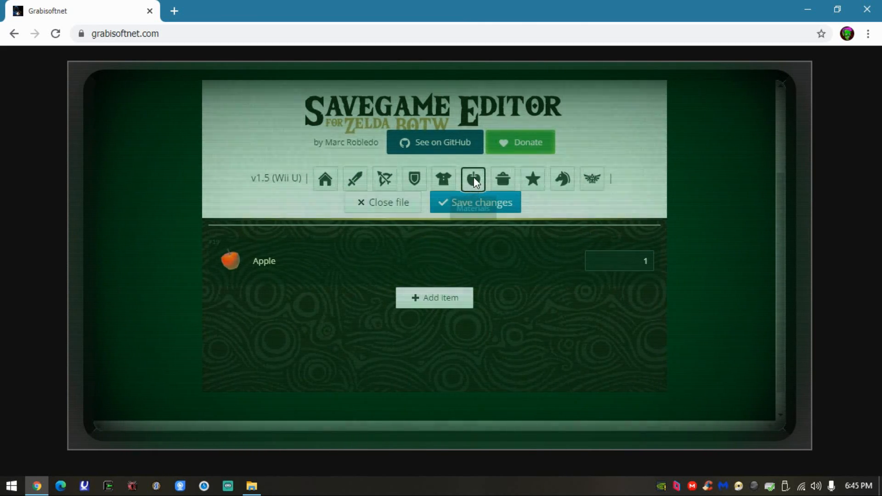
left_click(504, 179)
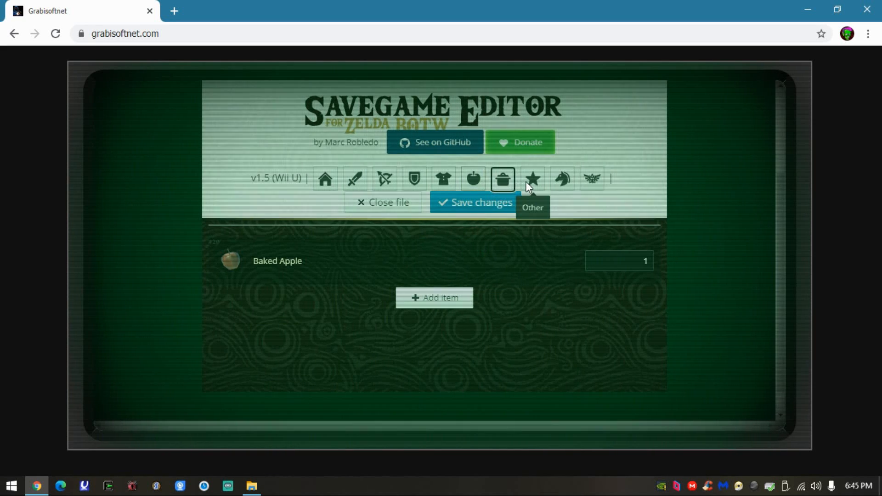
left_click(526, 182)
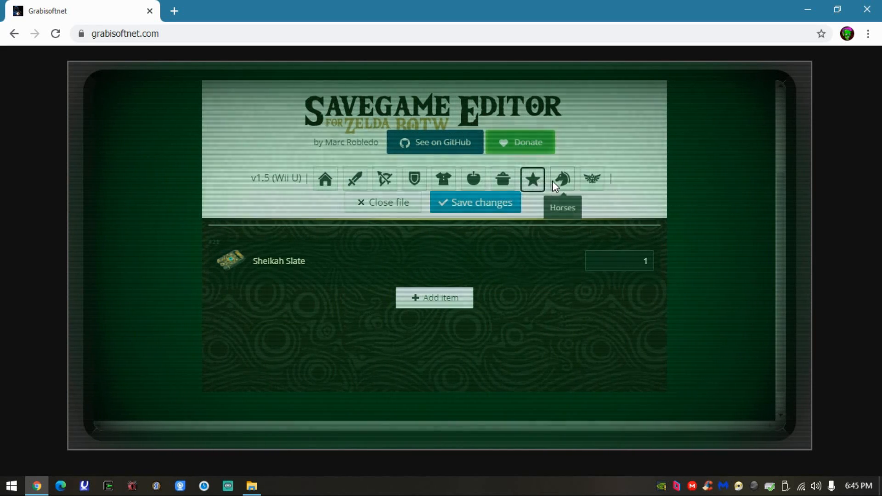
- Add a Spirit Orb to the other items inventory
left_click(437, 298)
left_click(405, 308)
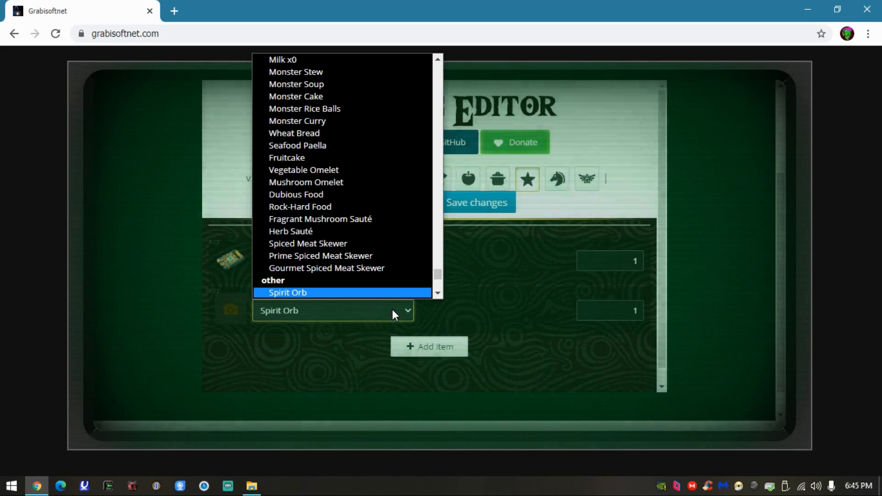
scroll(390, 268, "down", 5)
left_click(364, 352)
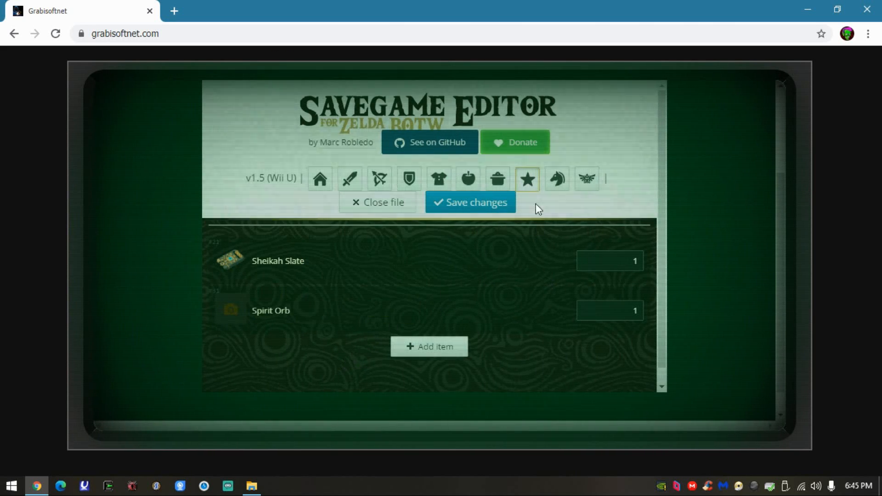
- Examine the horse entries with their coordinates and check the editor's last section
left_click(556, 180)
scroll(308, 286, "down", 2)
scroll(276, 253, "up", 3)
scroll(511, 235, "down", 1)
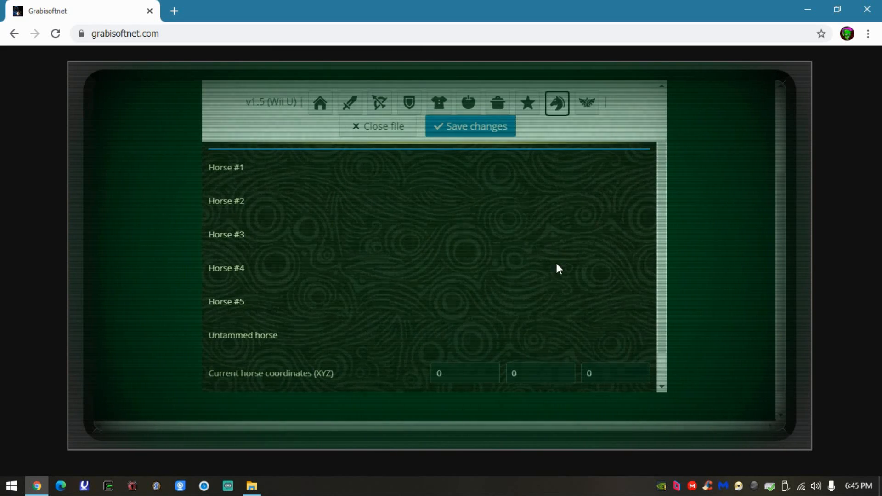
left_click(582, 106)
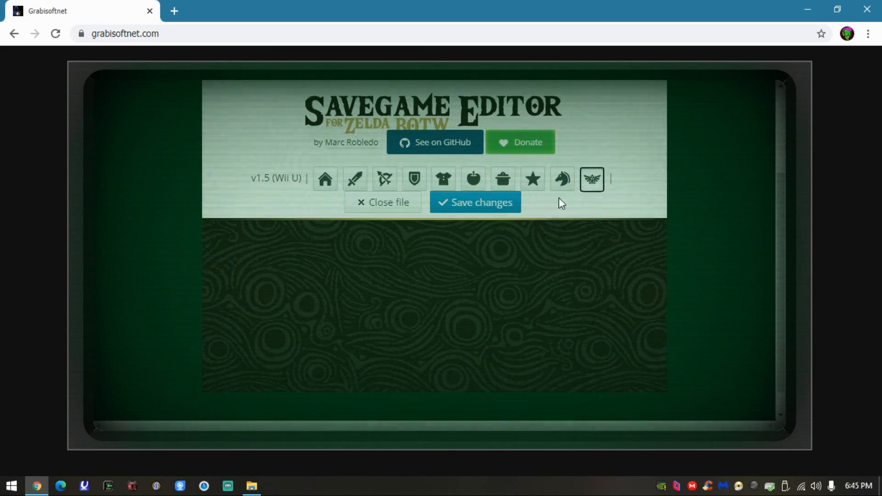
scroll(467, 286, "up", 3)
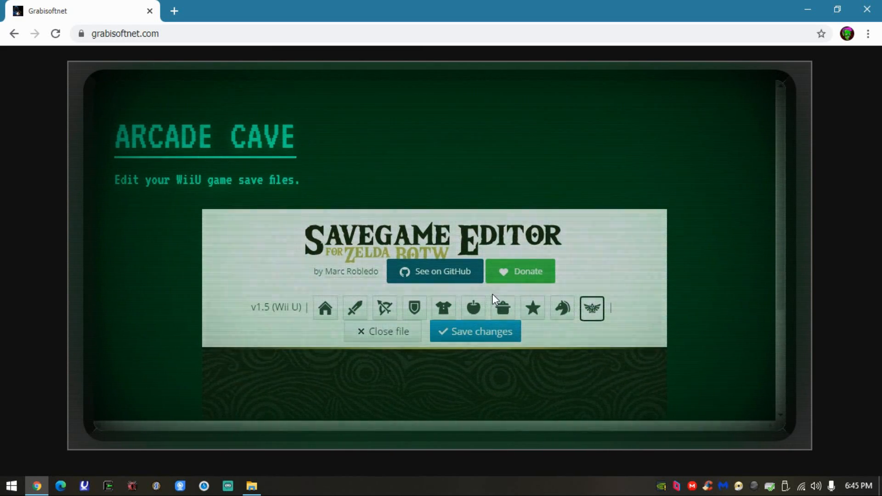
- Open the armor inventory and save the edited savegame as game_data.sav, accepting the notice about using the tool at your own risk
left_click(438, 309)
scroll(515, 281, "down", 2)
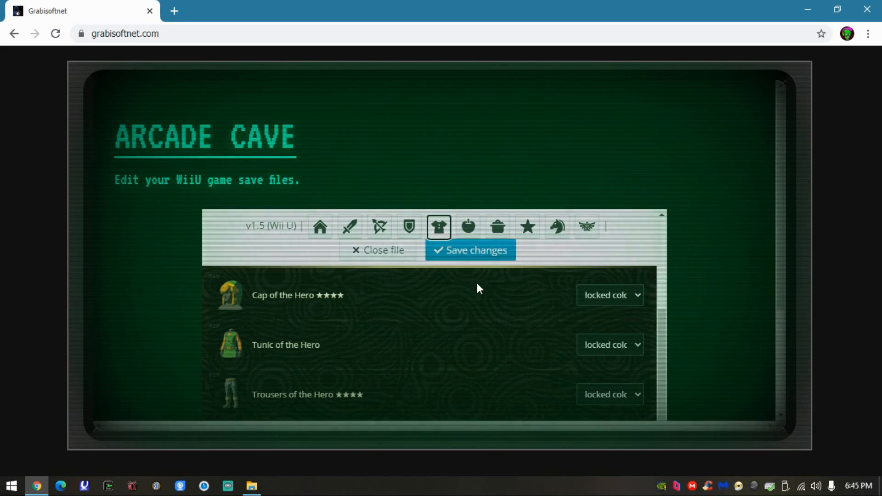
left_click(466, 252)
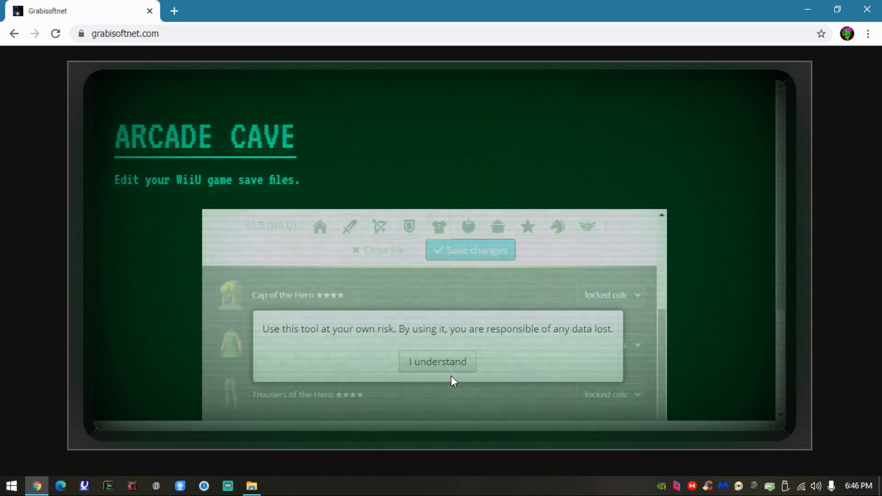
left_click(450, 365)
scroll(485, 326, "down", 2)
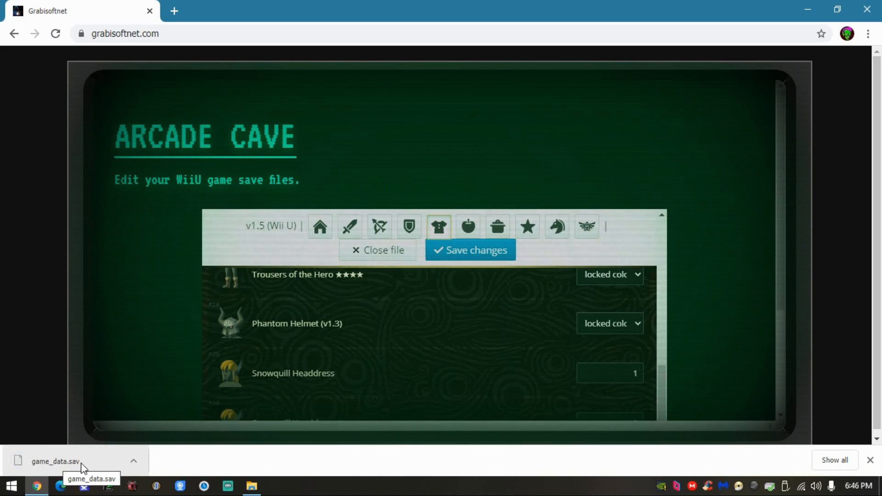
- Copy the downloaded game_data.sav to the desktop, replacing the existing file, and close the browser
left_click_drag(453, 3, 637, 7)
left_click_drag(351, 351, 169, 156)
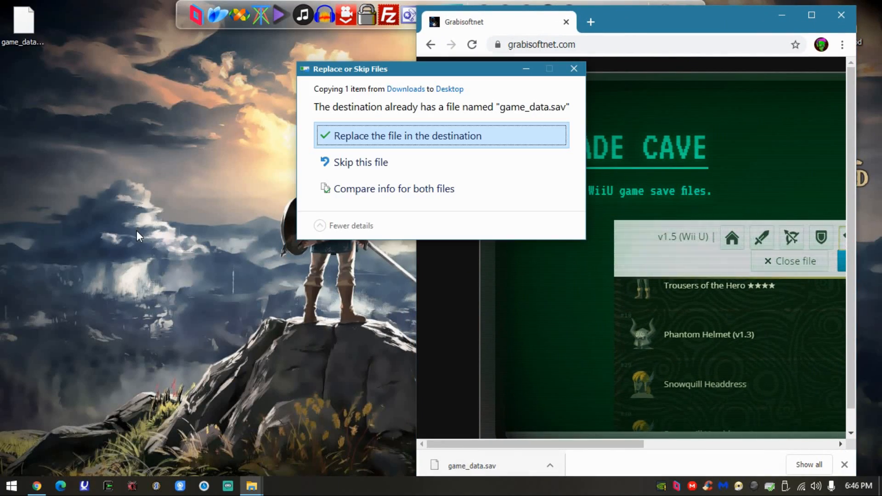
left_click(368, 142)
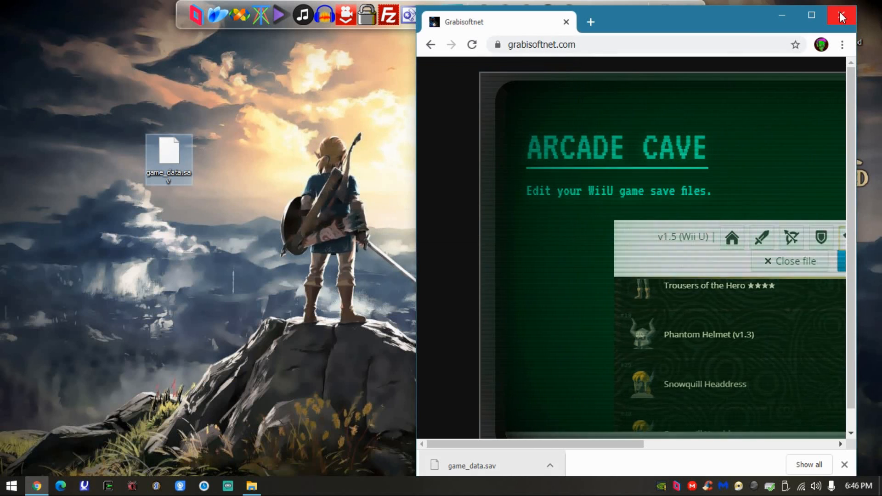
left_click(781, 15)
left_click_drag(169, 156, 25, 67)
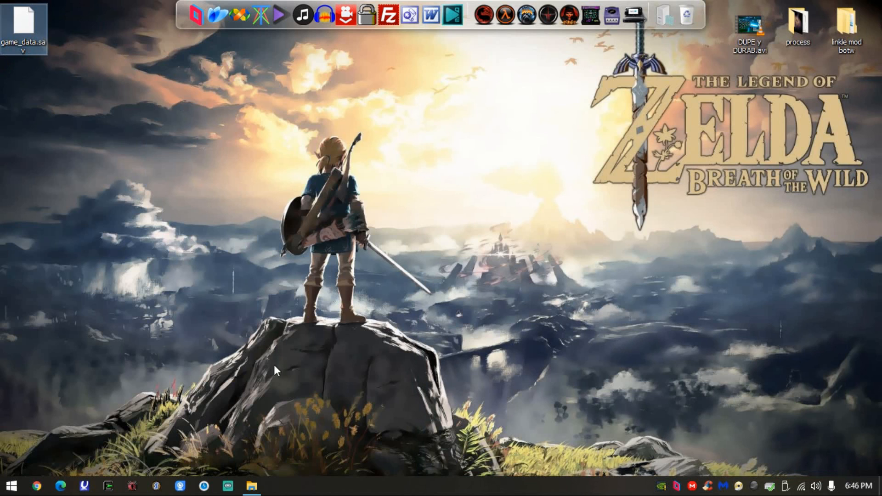
- Try to paste the desktop game_data.sav into save folder 0 under user\80000001, cancel the replacement, and close the folder
left_click(252, 486)
left_click(566, 316)
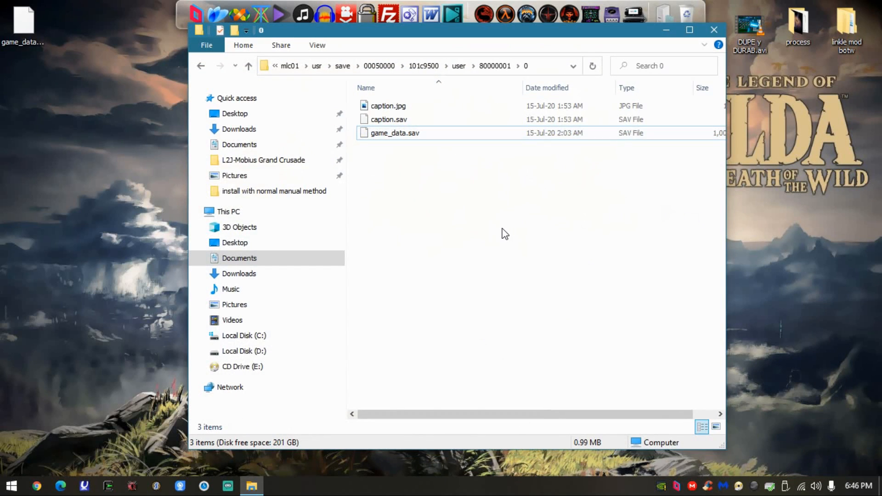
key("ctrl+v")
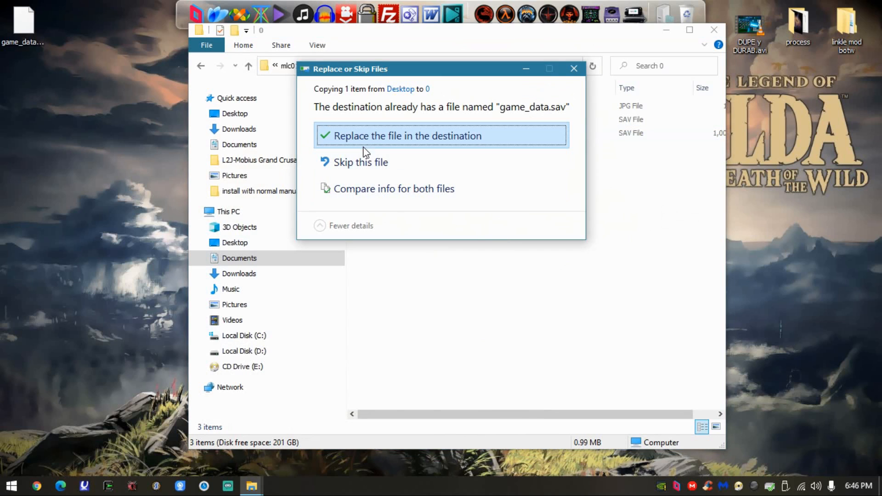
left_click(572, 70)
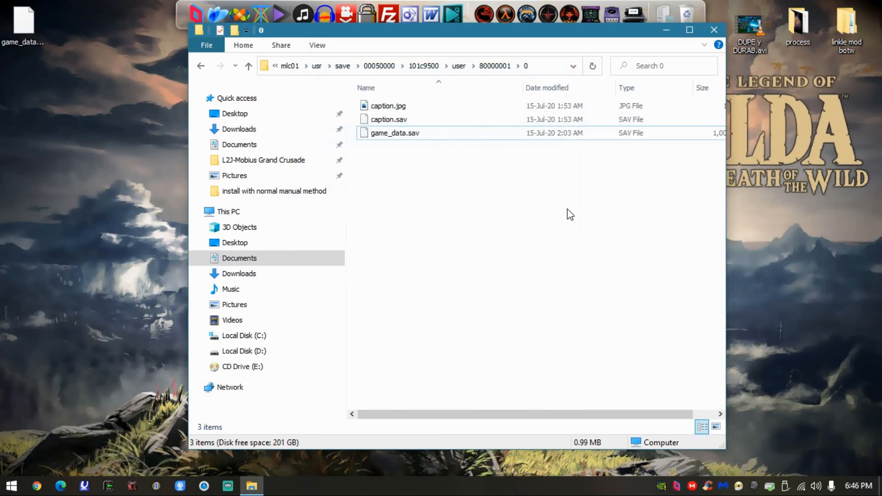
left_click(712, 31)
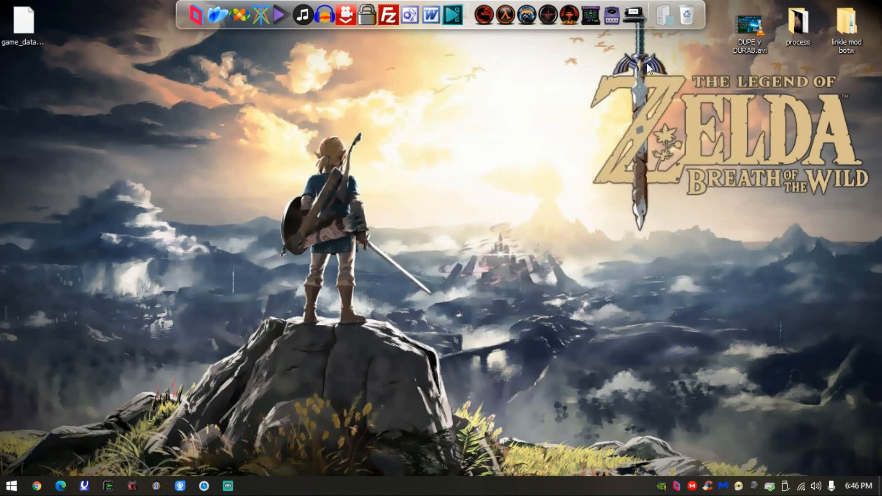
- Delete game_data.sav from the desktop and empty the Recycle Bin to remove it permanently
left_click(21, 42)
key("Delete")
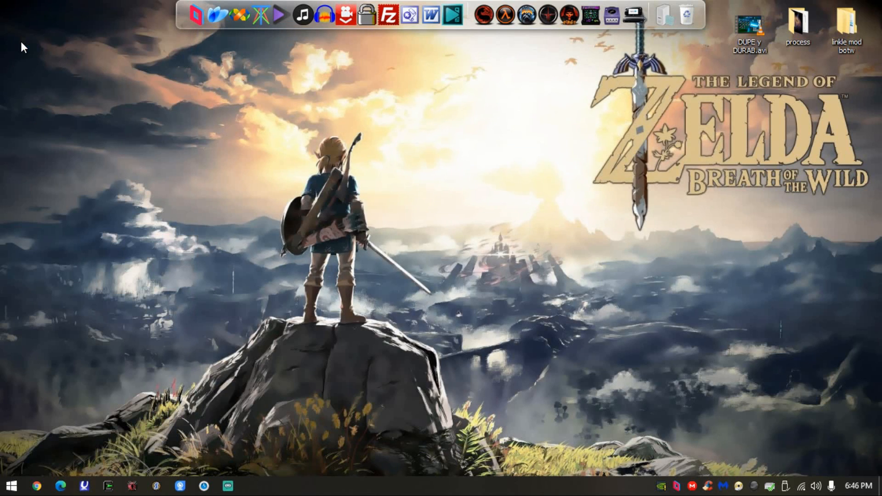
left_click_drag(426, 124, 379, 190)
right_click(686, 15)
left_click(739, 30)
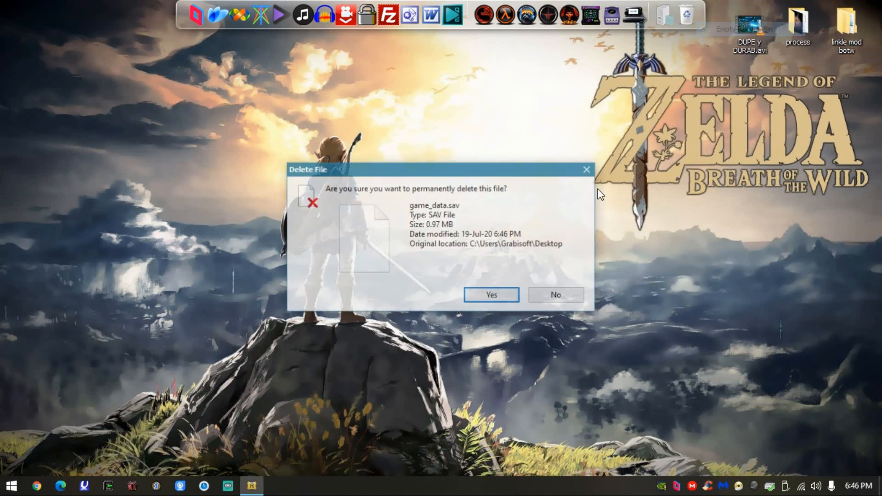
left_click(511, 296)
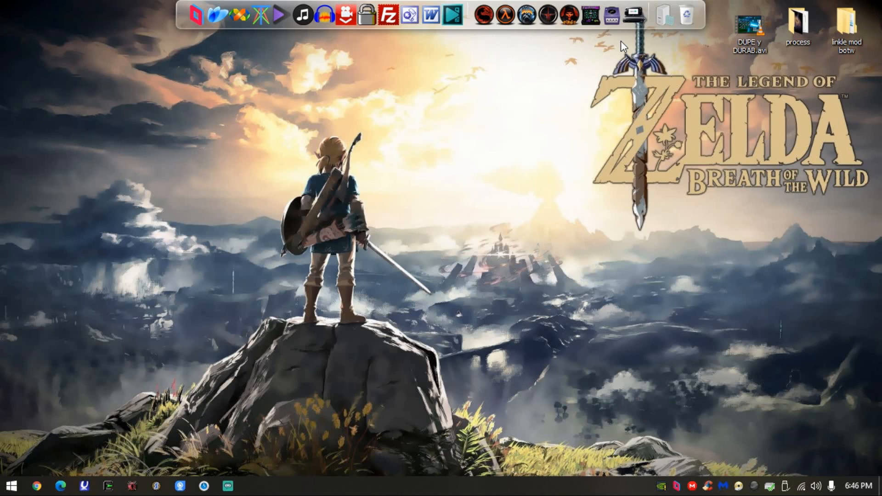
- Search the web for "switch emulator" in a maximized browser window
left_click(36, 486)
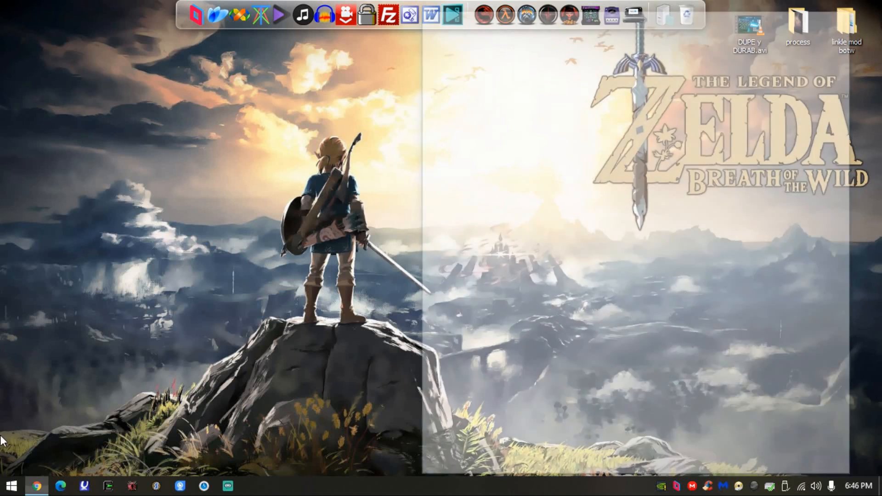
type("switch emulator")
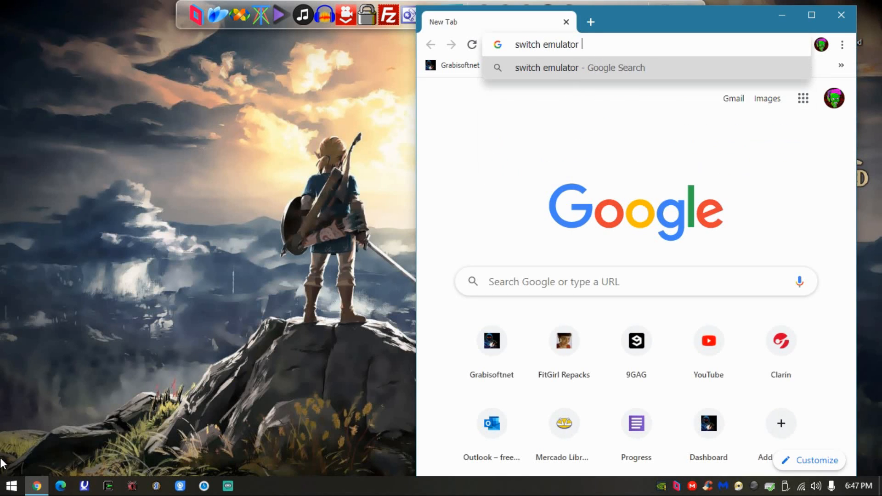
key("Return")
double_click(703, 19)
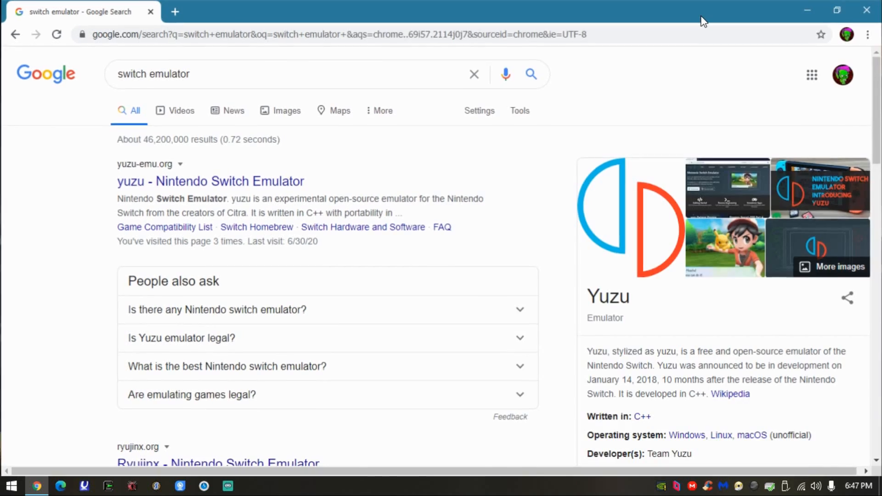
- Open the yuzu Nintendo Switch Emulator website, look over its home page, and close the browser
left_click(148, 184)
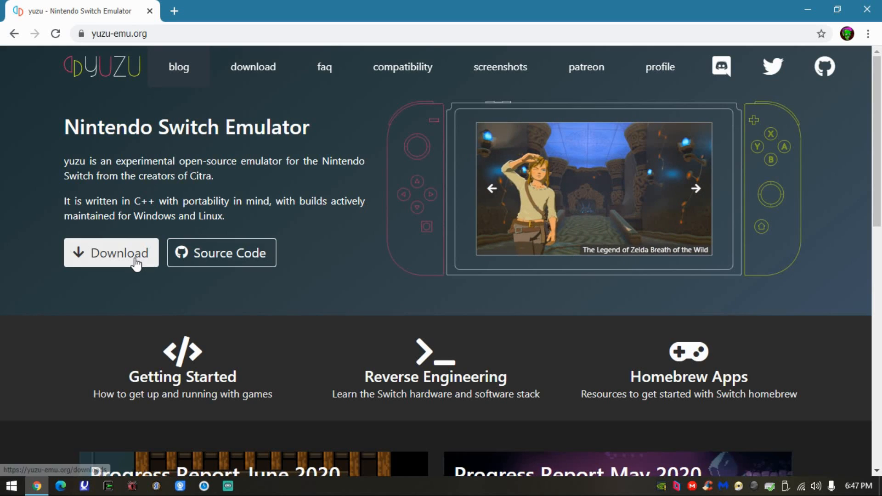
scroll(251, 228, "down", 3)
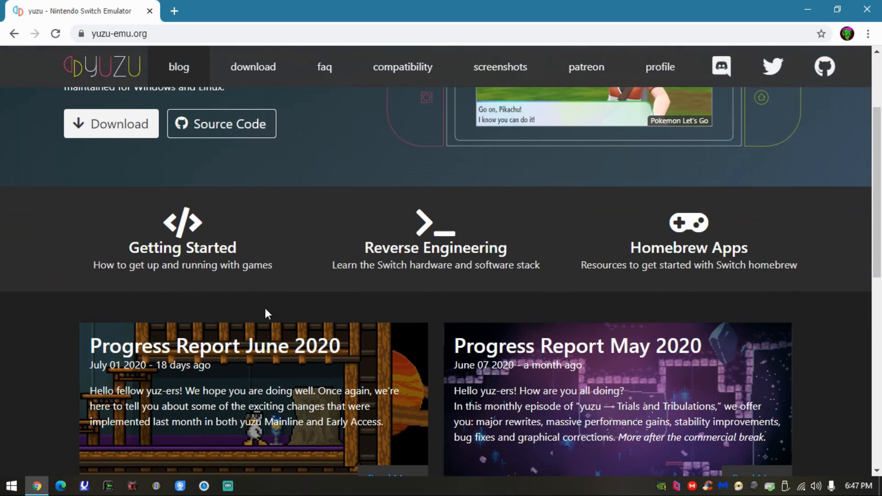
scroll(263, 302, "up", 3)
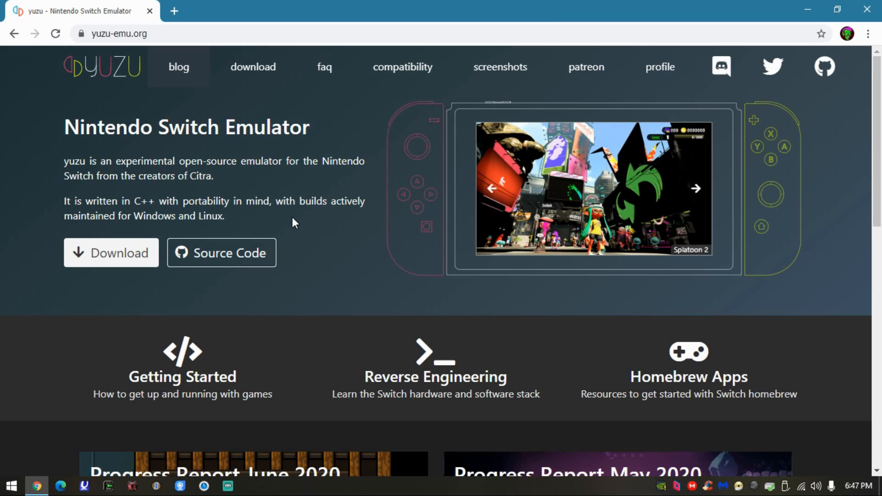
left_click(866, 9)
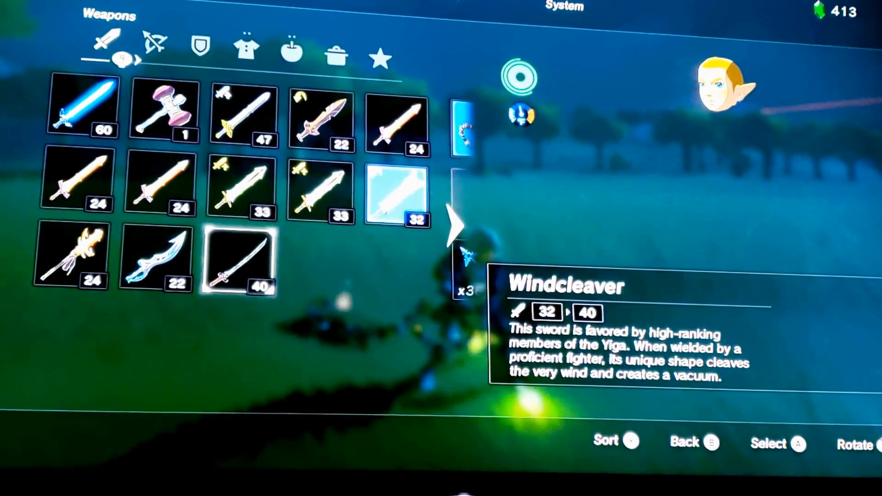
key("Return")
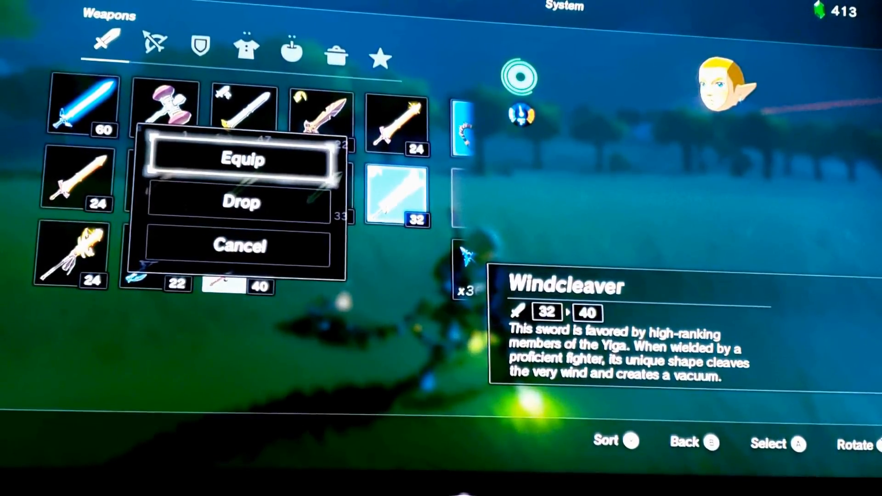
key("Escape")
key("Escape")
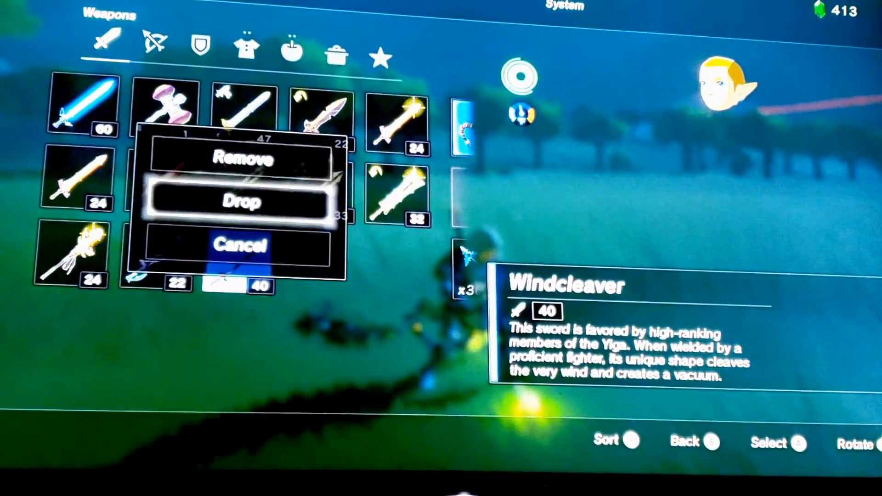
key("Escape")
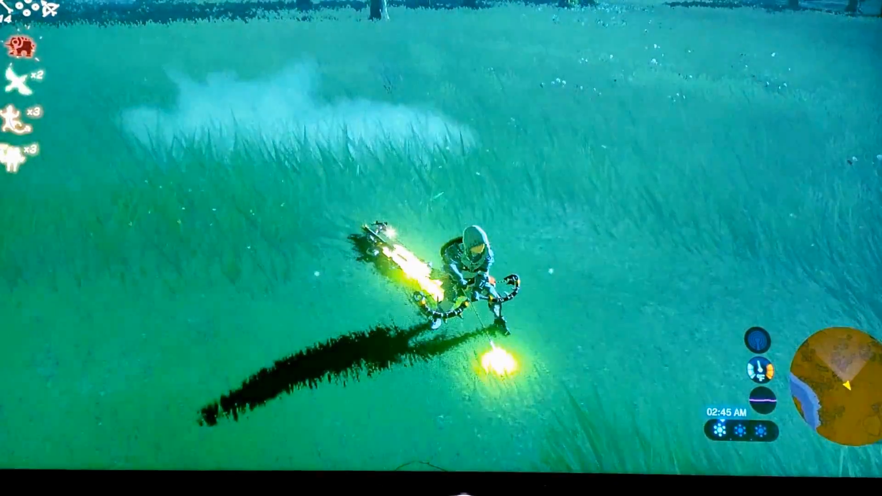
key("a")
key("a")
key("a")
key("a")
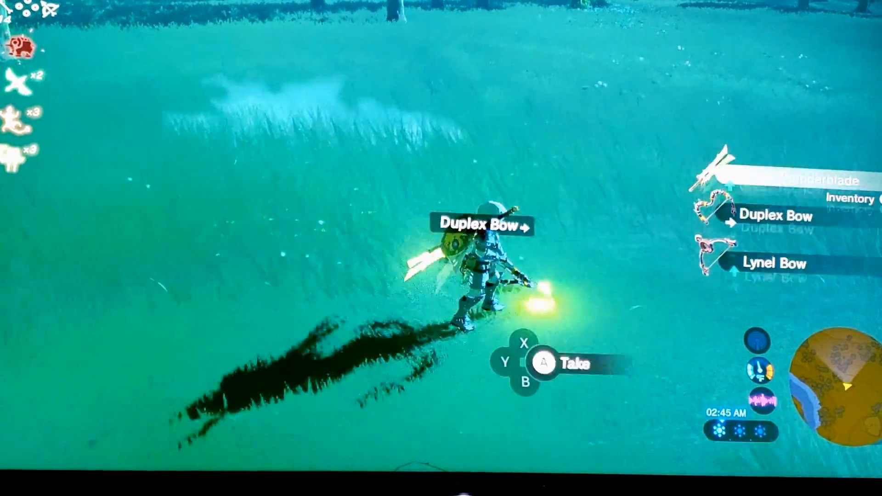
key("Escape")
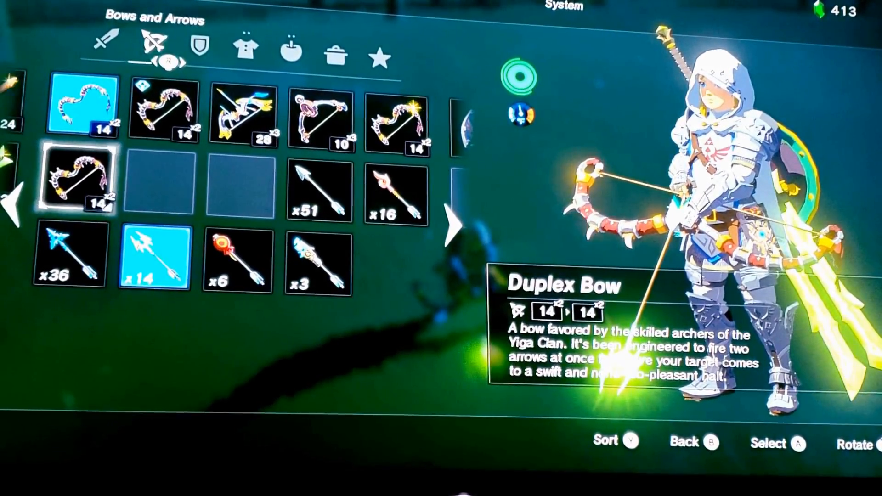
key("Left")
key("Right")
key("Right")
key("Down")
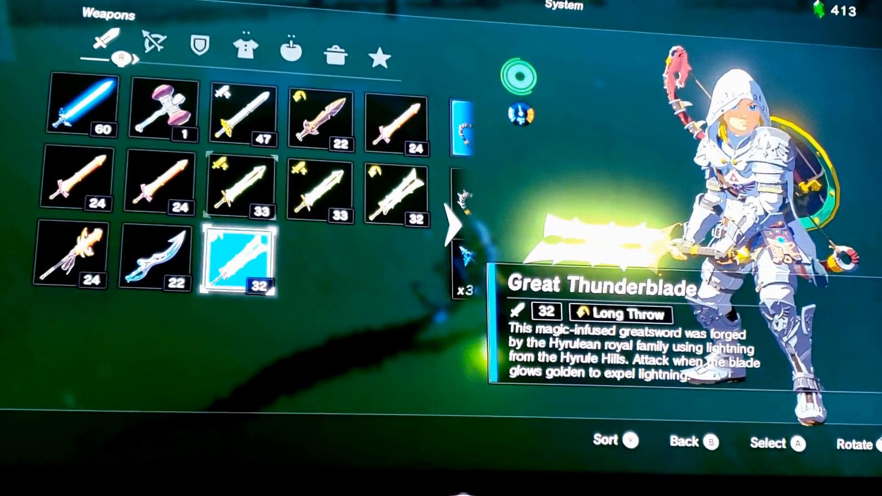
key("Up")
key("Right")
key("Right")
key("Left")
key("Down")
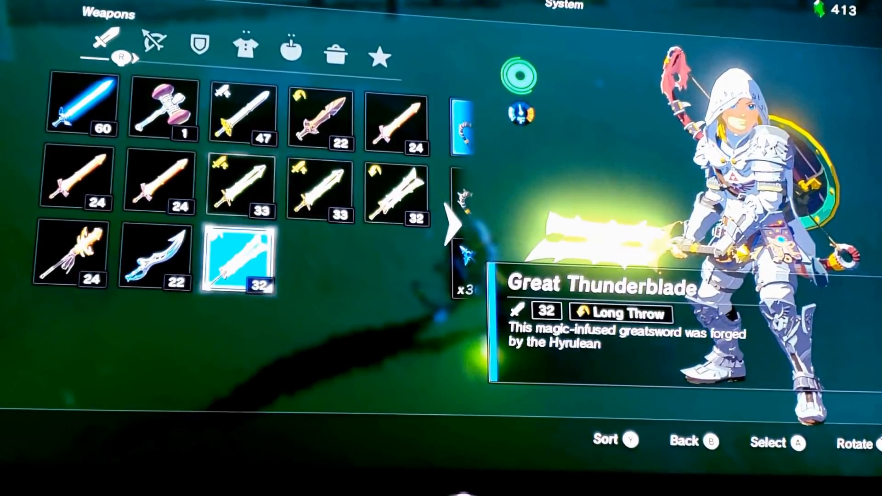
key("Escape")
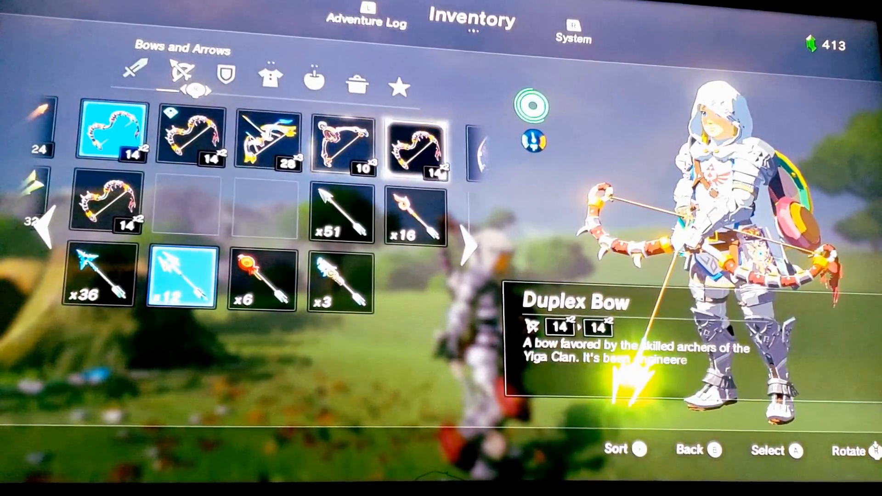
key("Left")
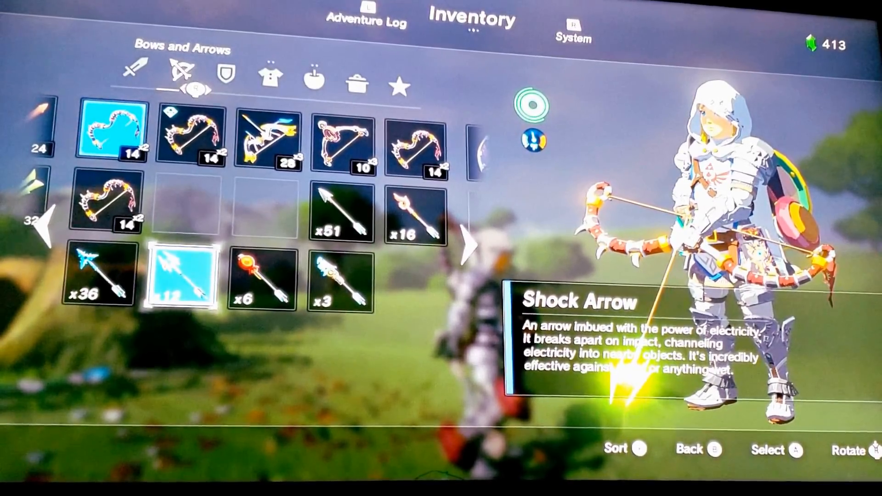
key("Up")
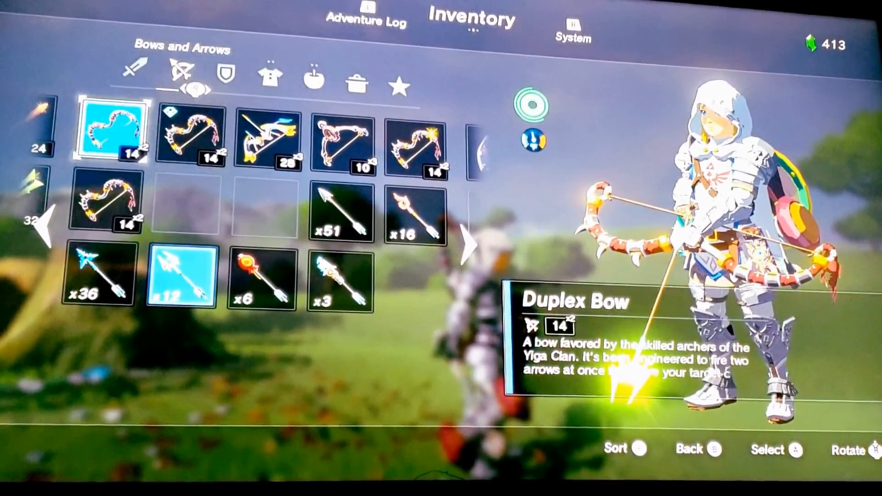
key("Escape")
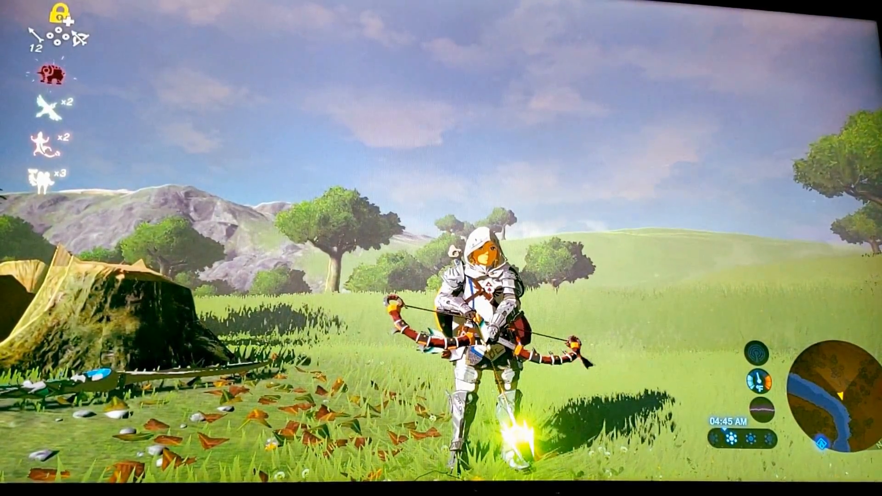
key("Escape")
key("Return")
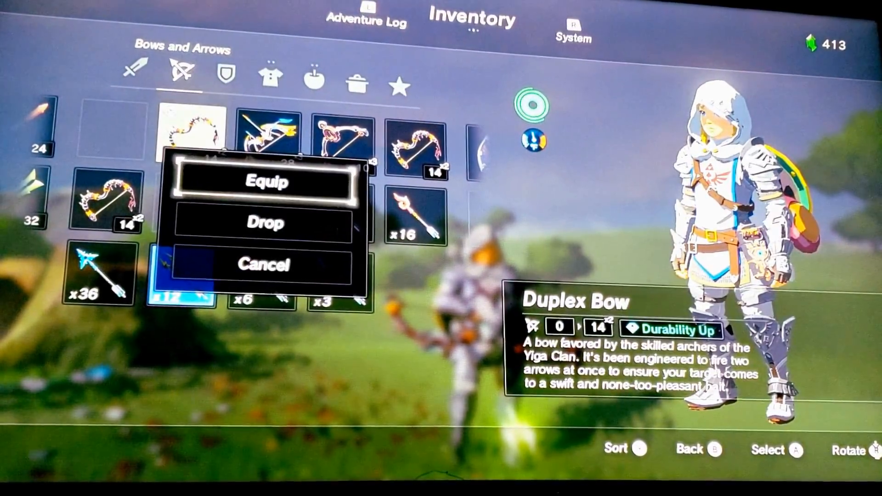
key("Return")
key("Escape")
key("Escape")
key("Return")
key("Escape")
key("Escape")
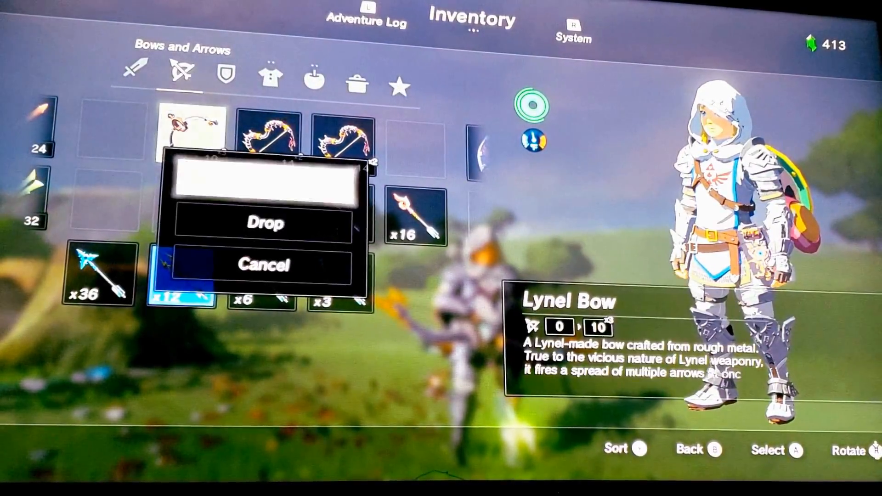
key("Escape")
key("Escape")
key("Return")
key("Return")
key("Return")
key("Return")
key("Escape")
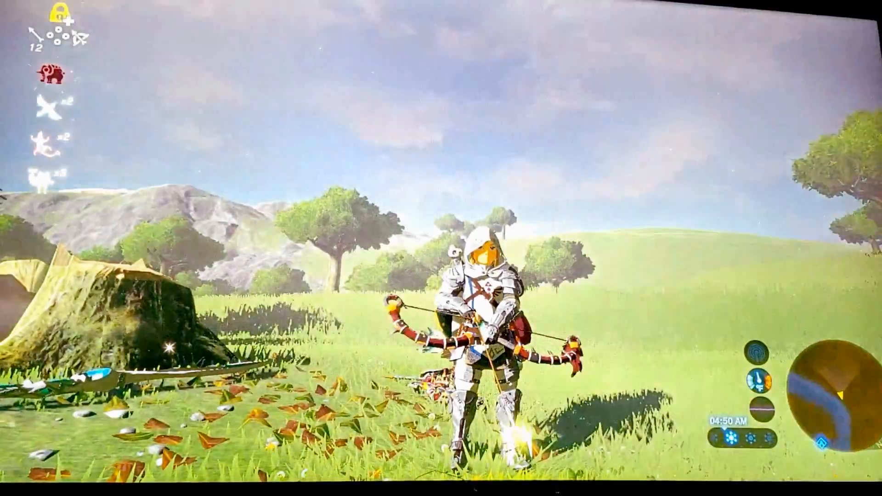
key("Escape")
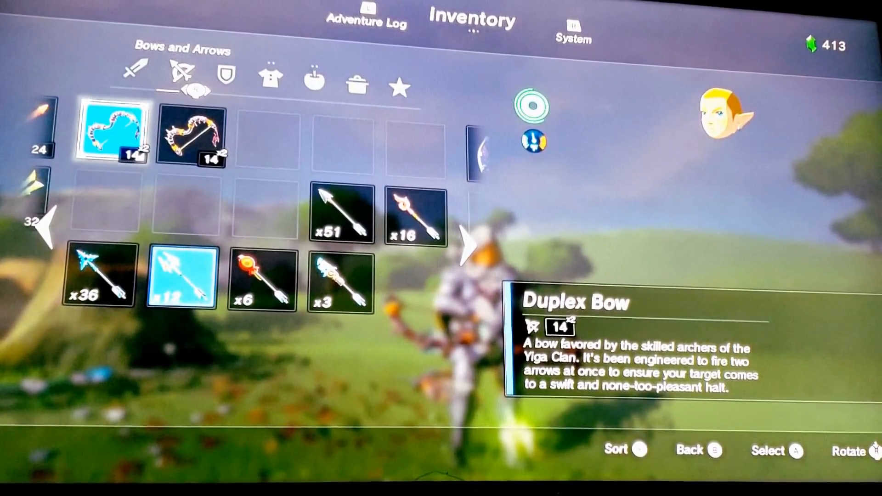
key("Left")
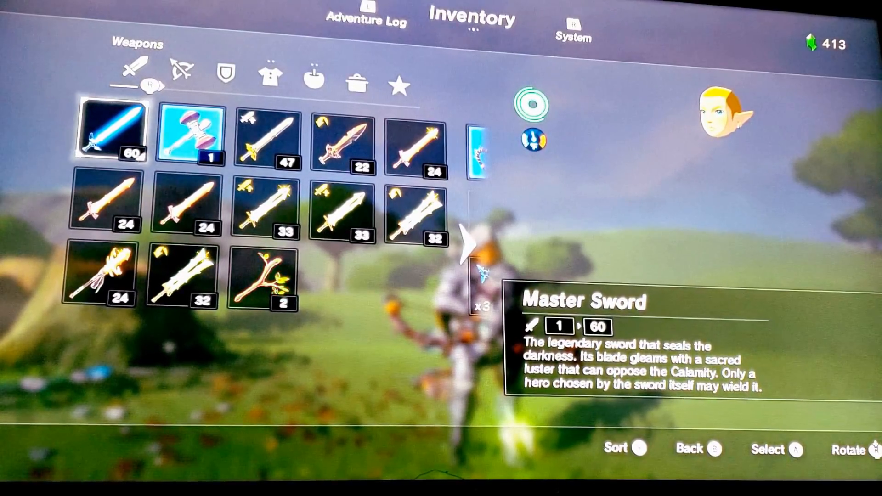
key("Down")
key("Down")
key("Right")
key("Right")
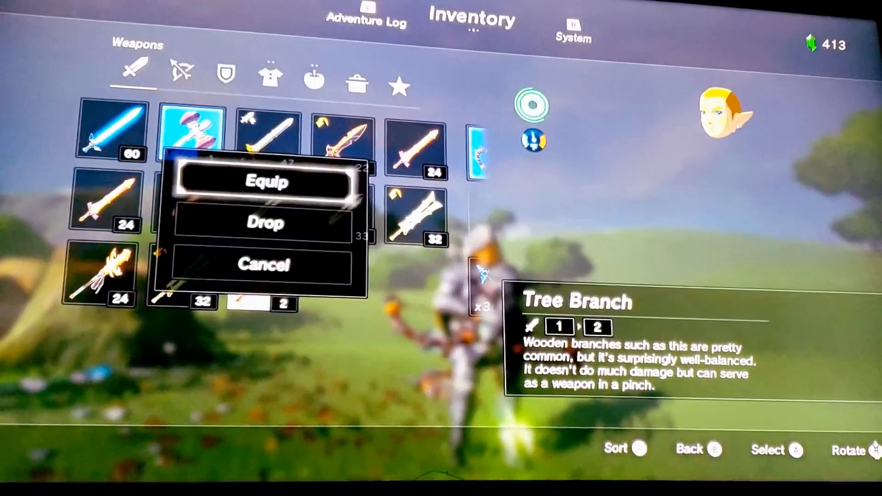
key("b")
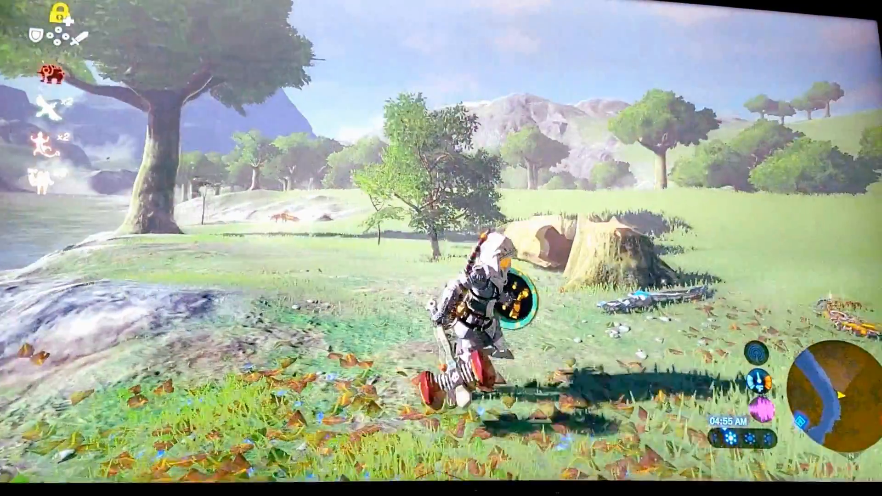
key("plus")
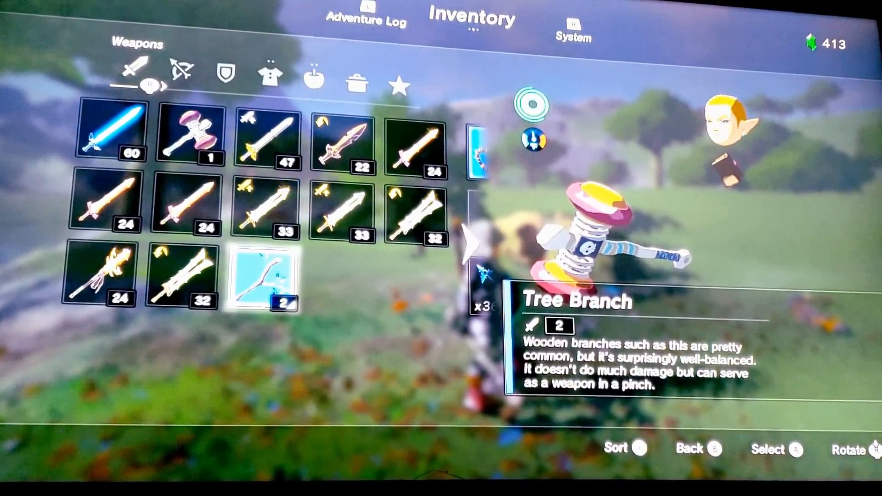
key("plus")
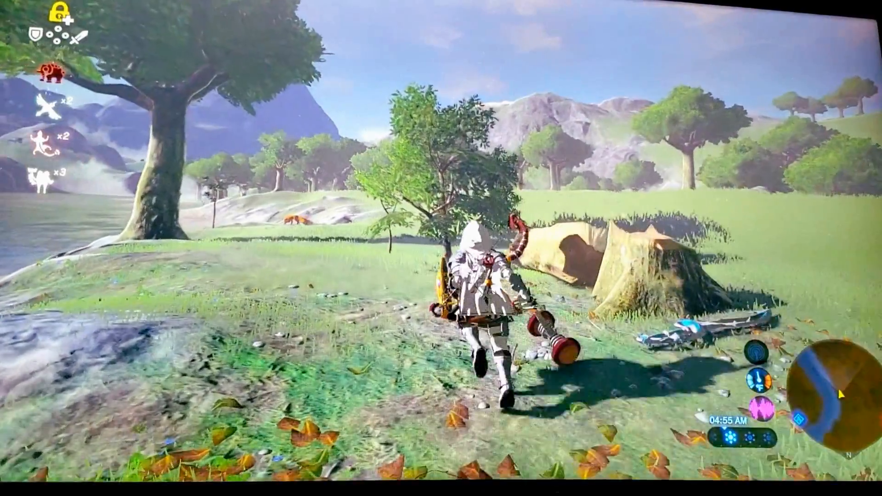